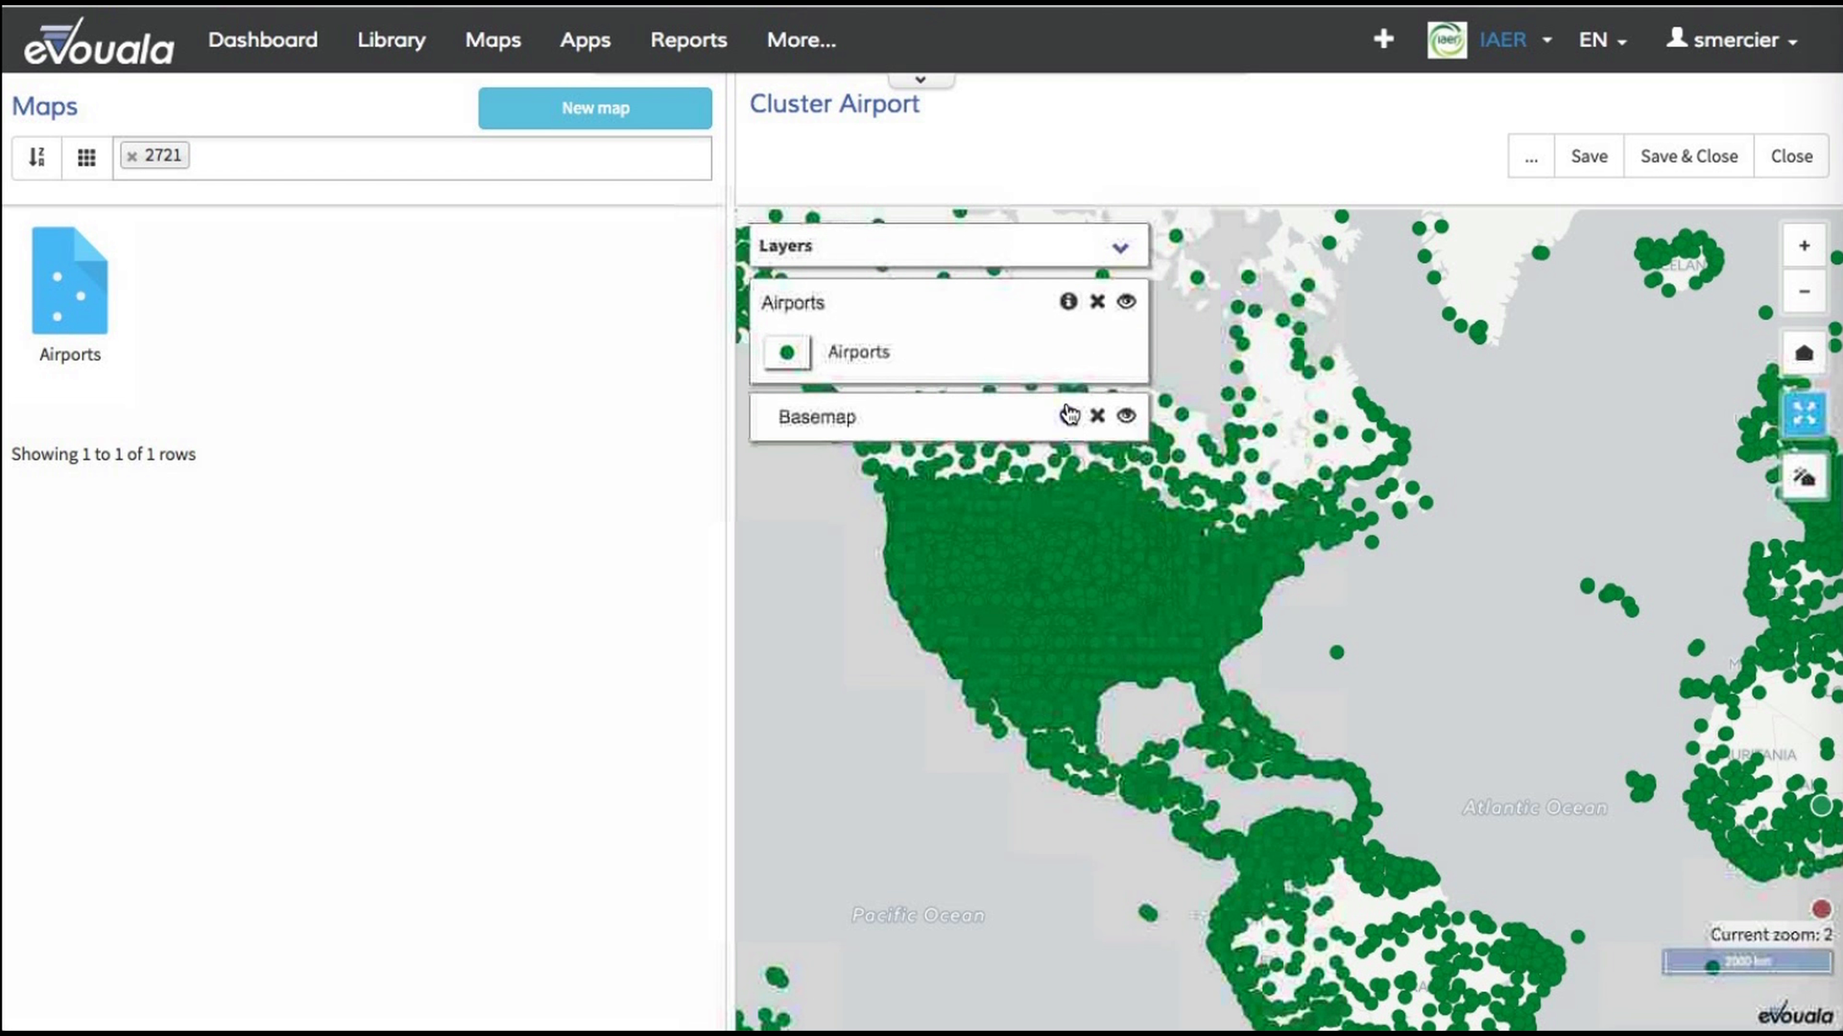
Step: Open the Airports layer's template for editing from its layer properties
scroll(1140, 571, "up", 1)
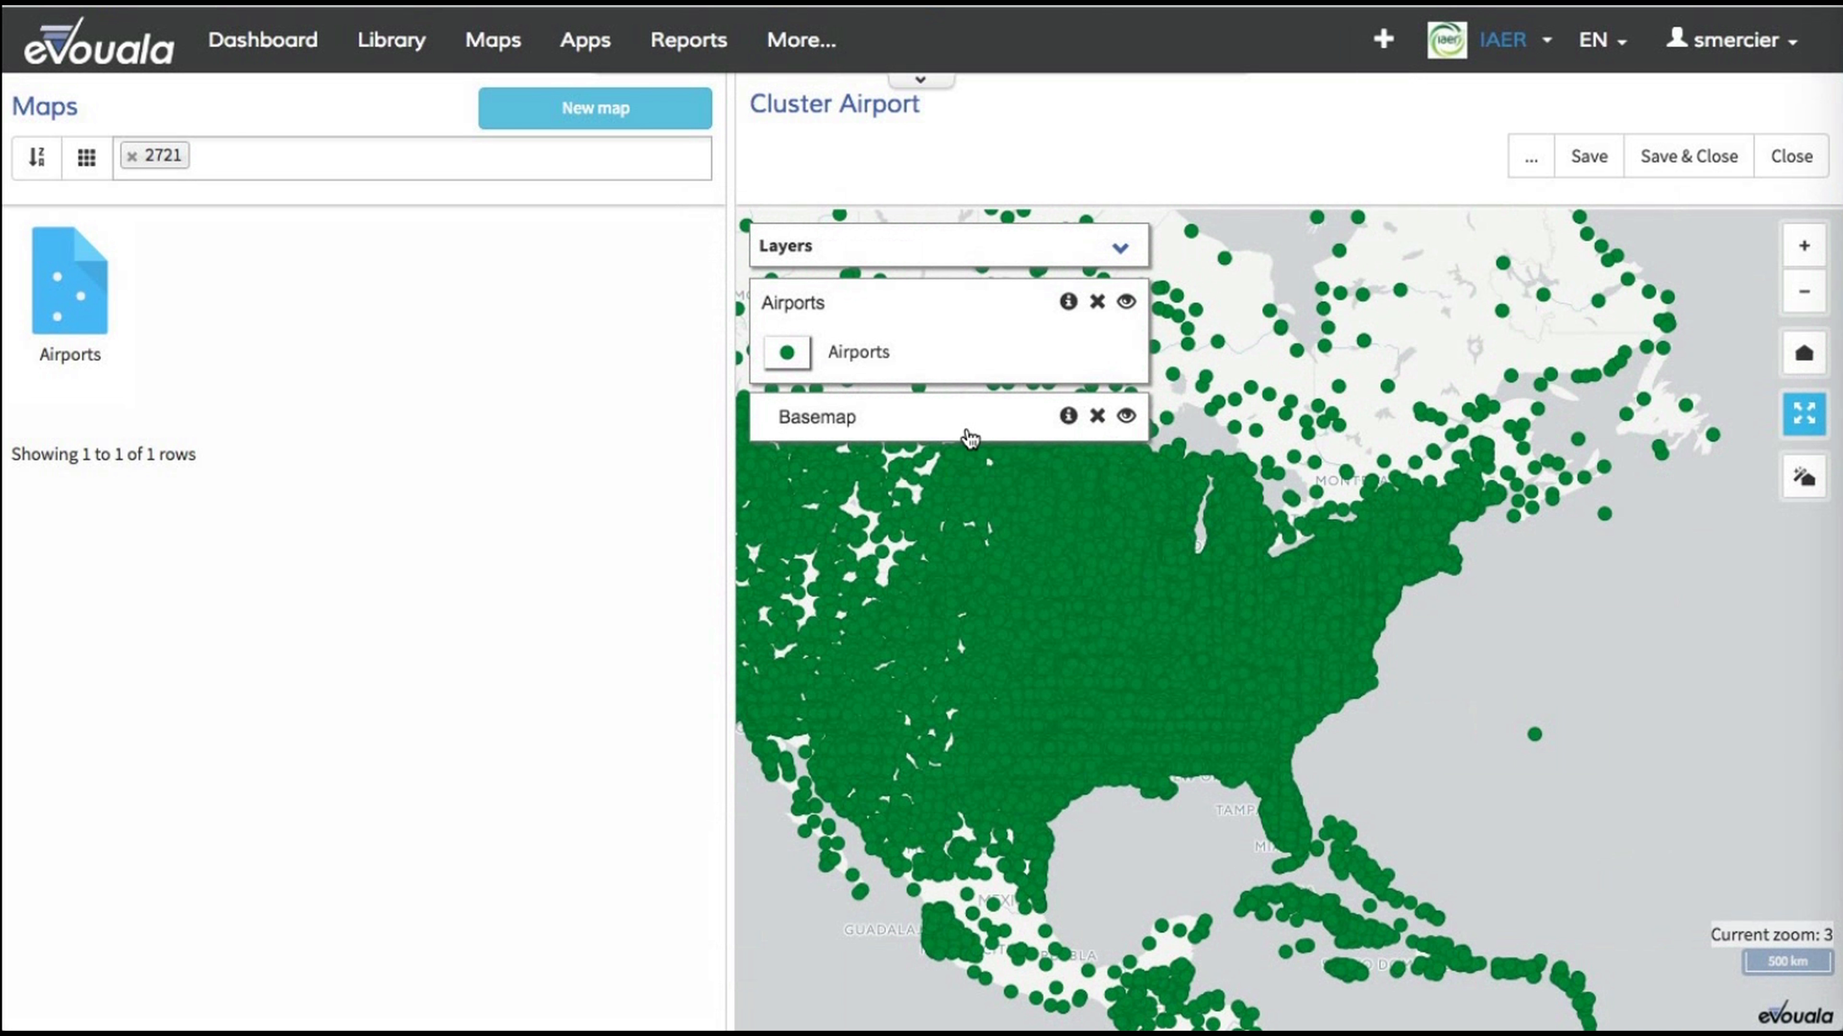
scroll(1180, 627, "up", 1)
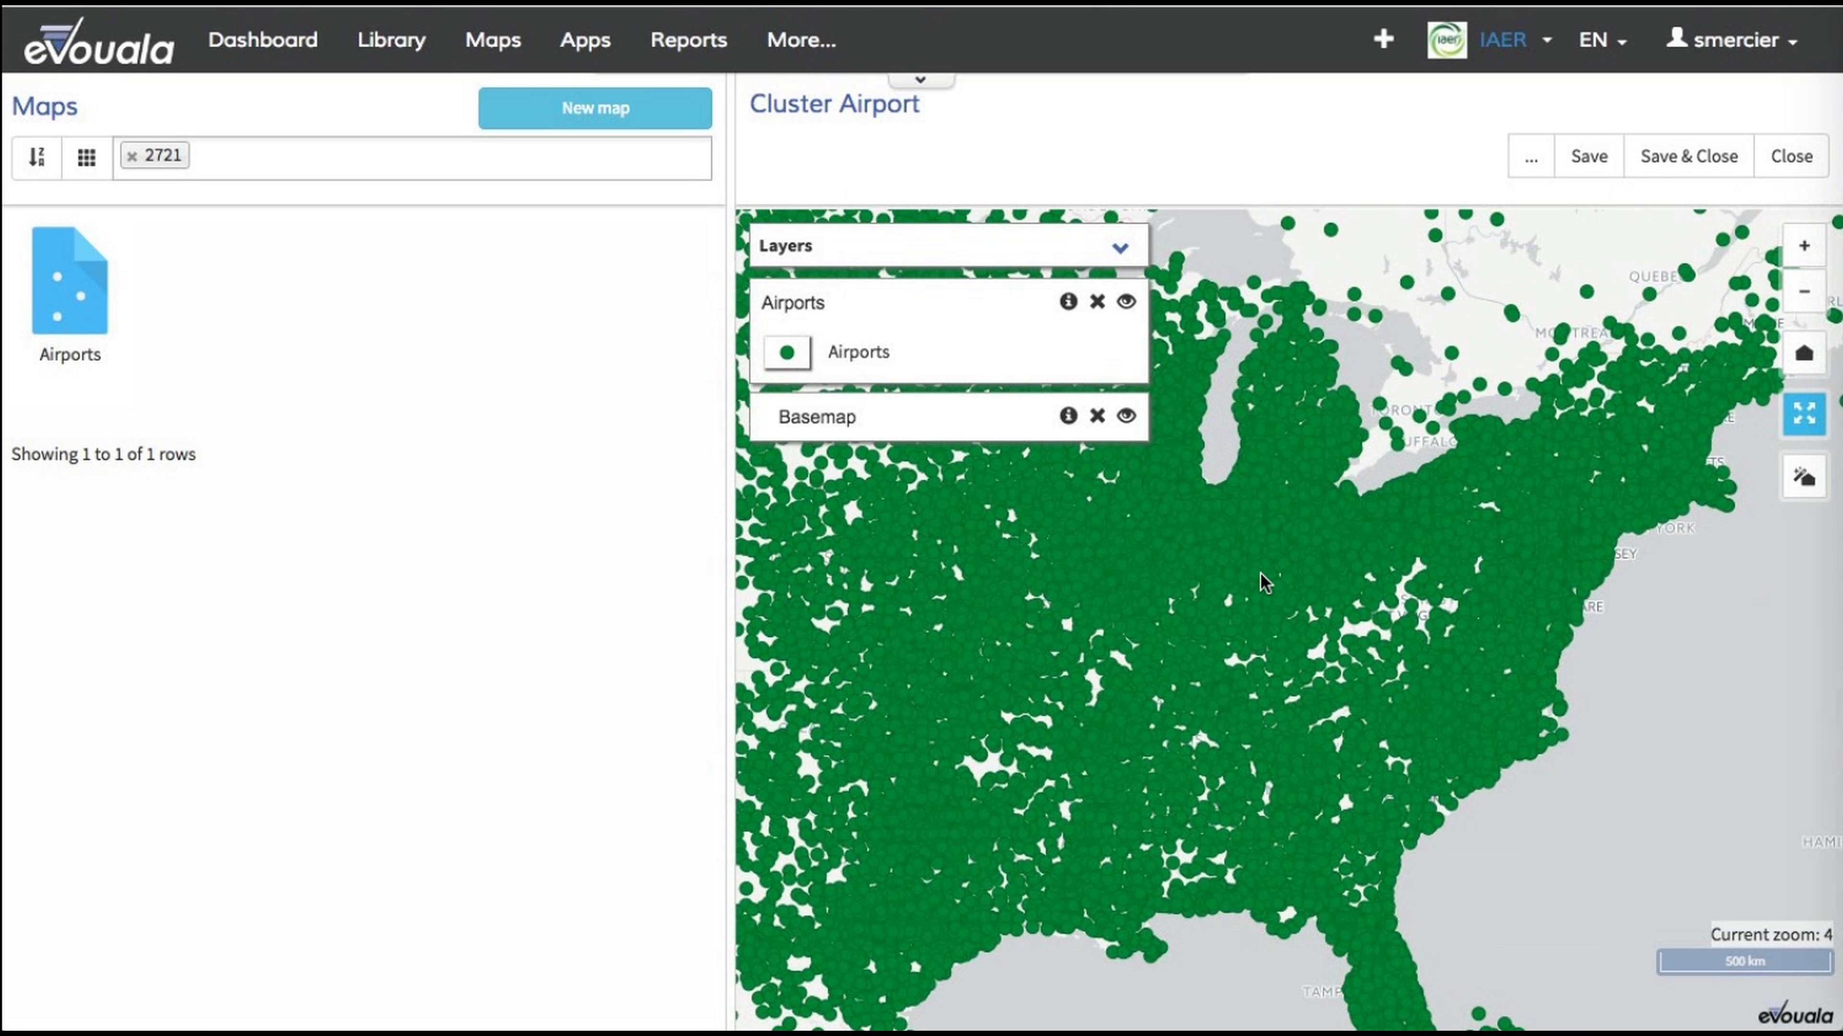
scroll(1263, 581, "up", 1)
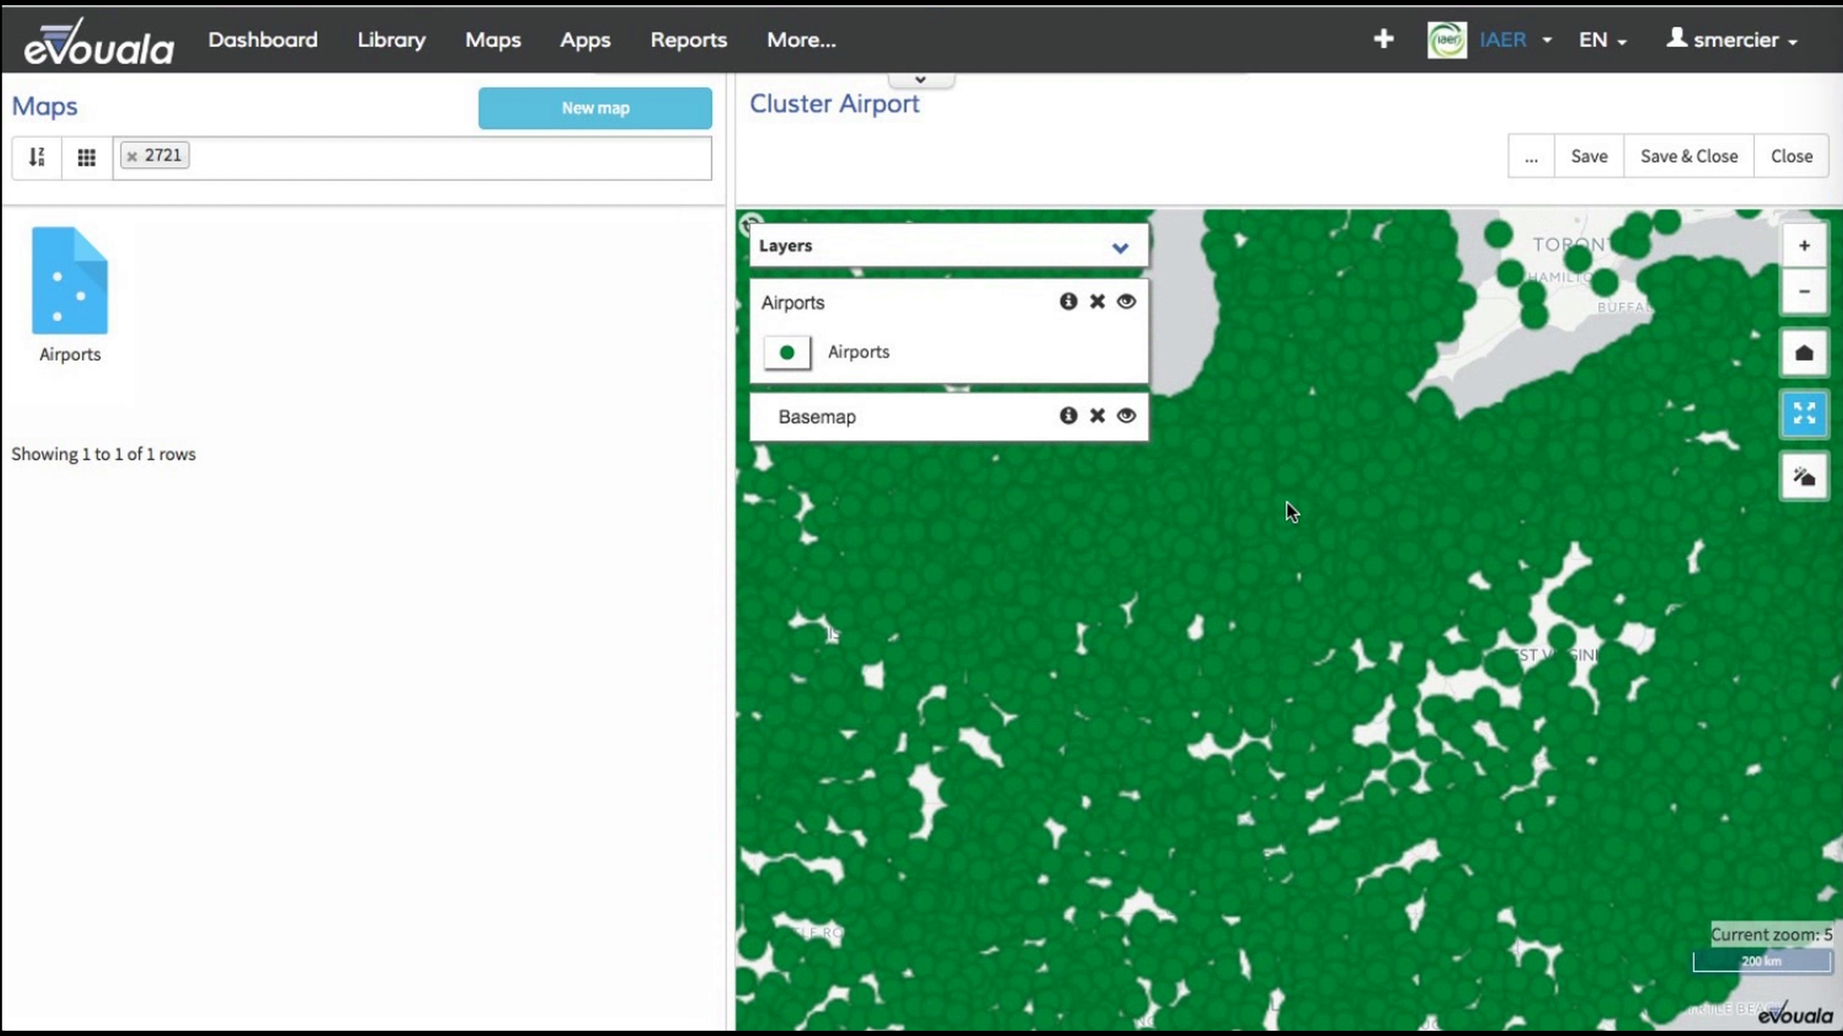
left_click_drag(1285, 501, 1317, 619)
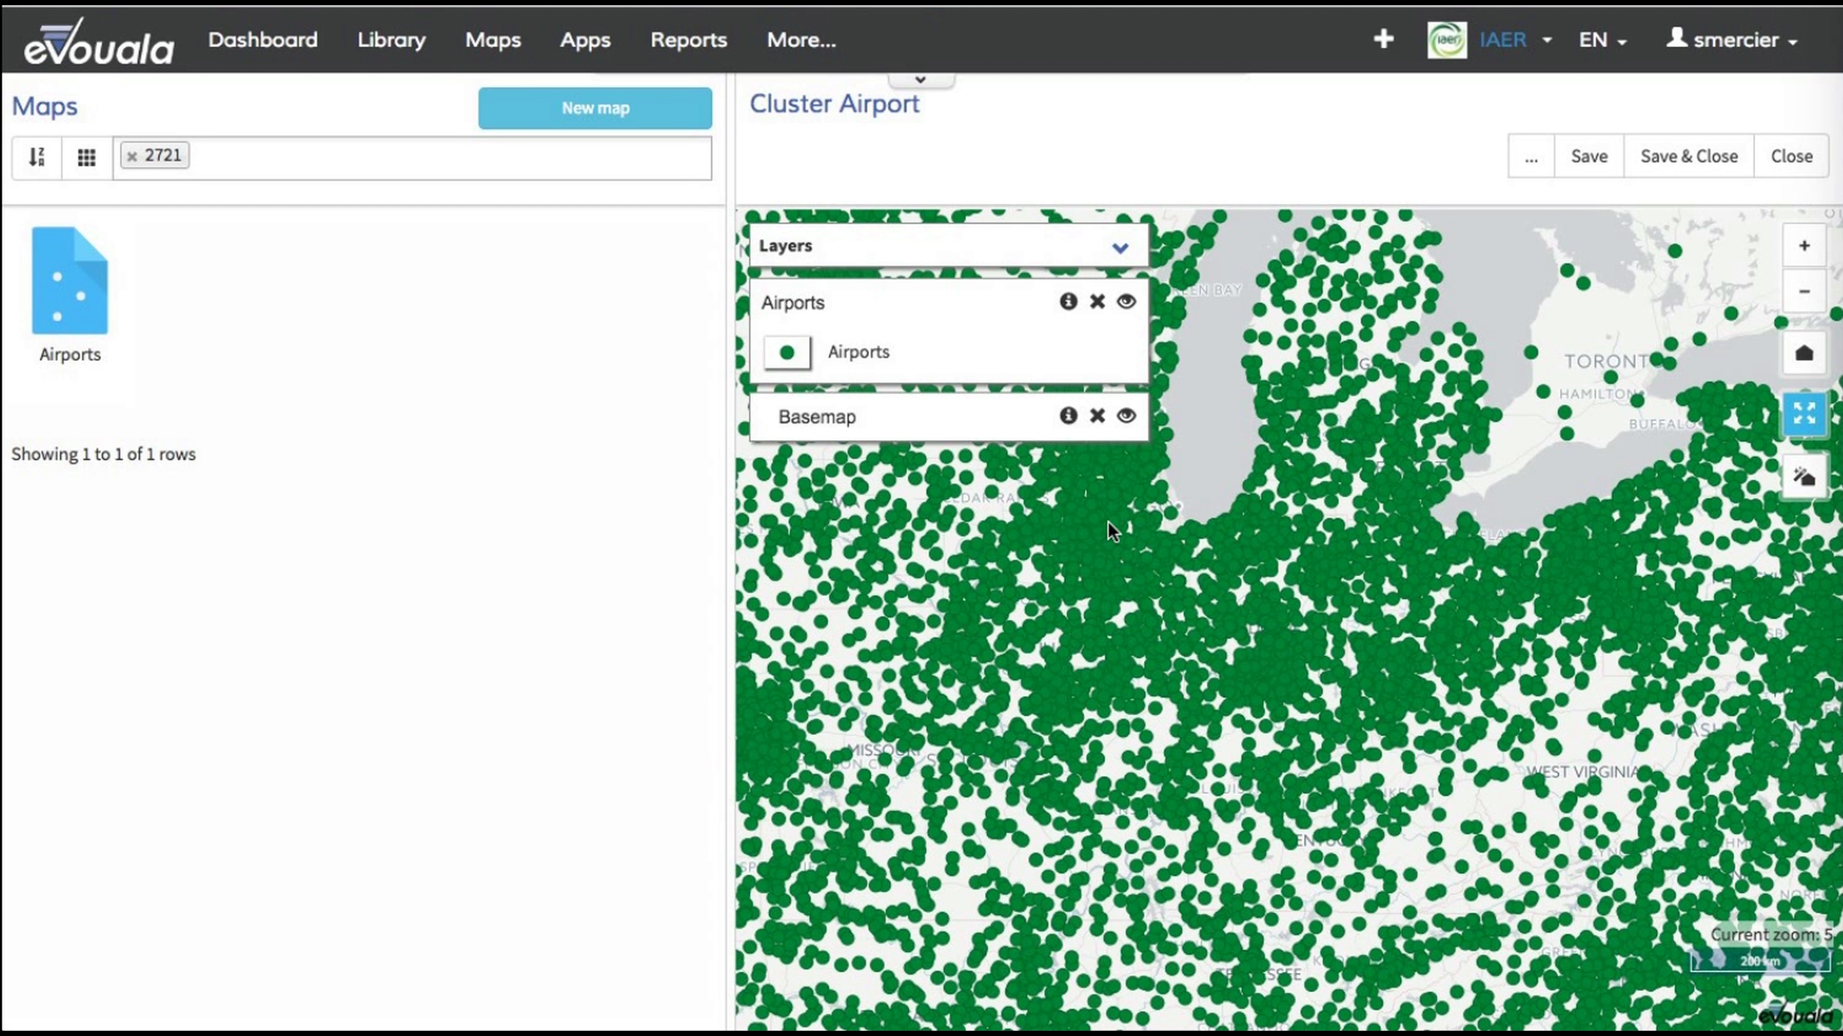
left_click(858, 353)
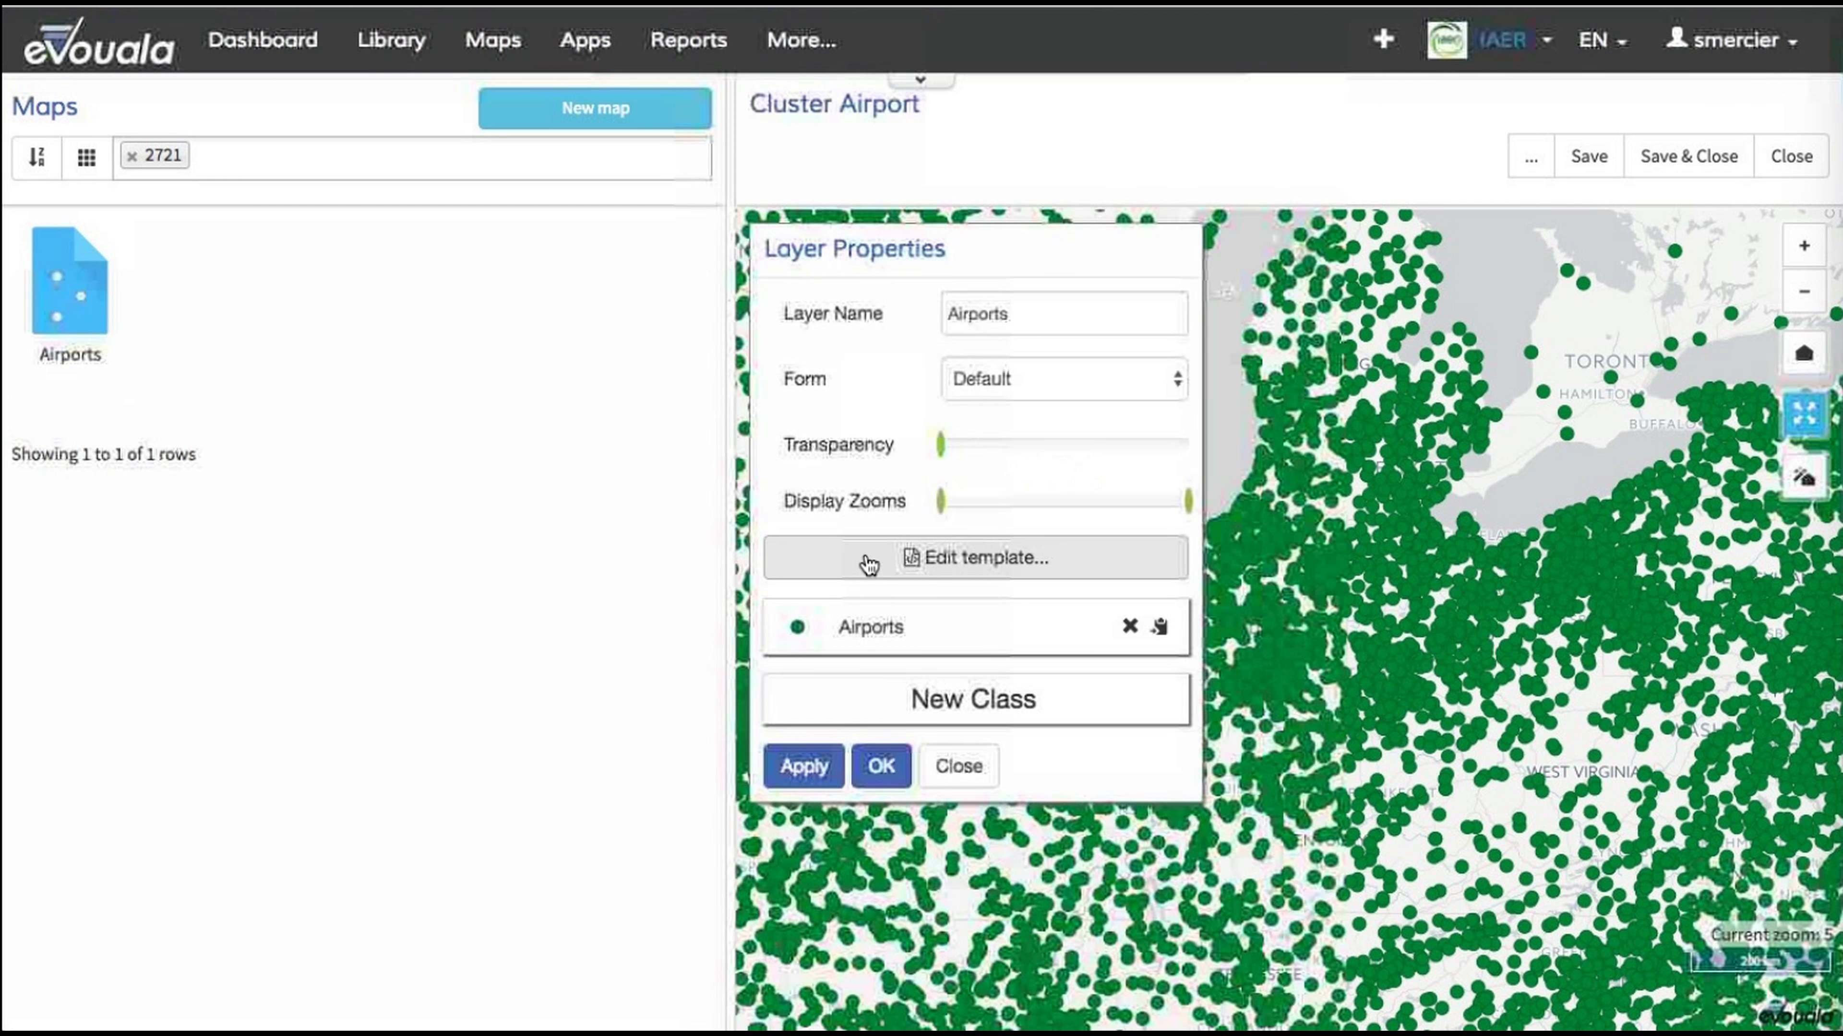
left_click(884, 569)
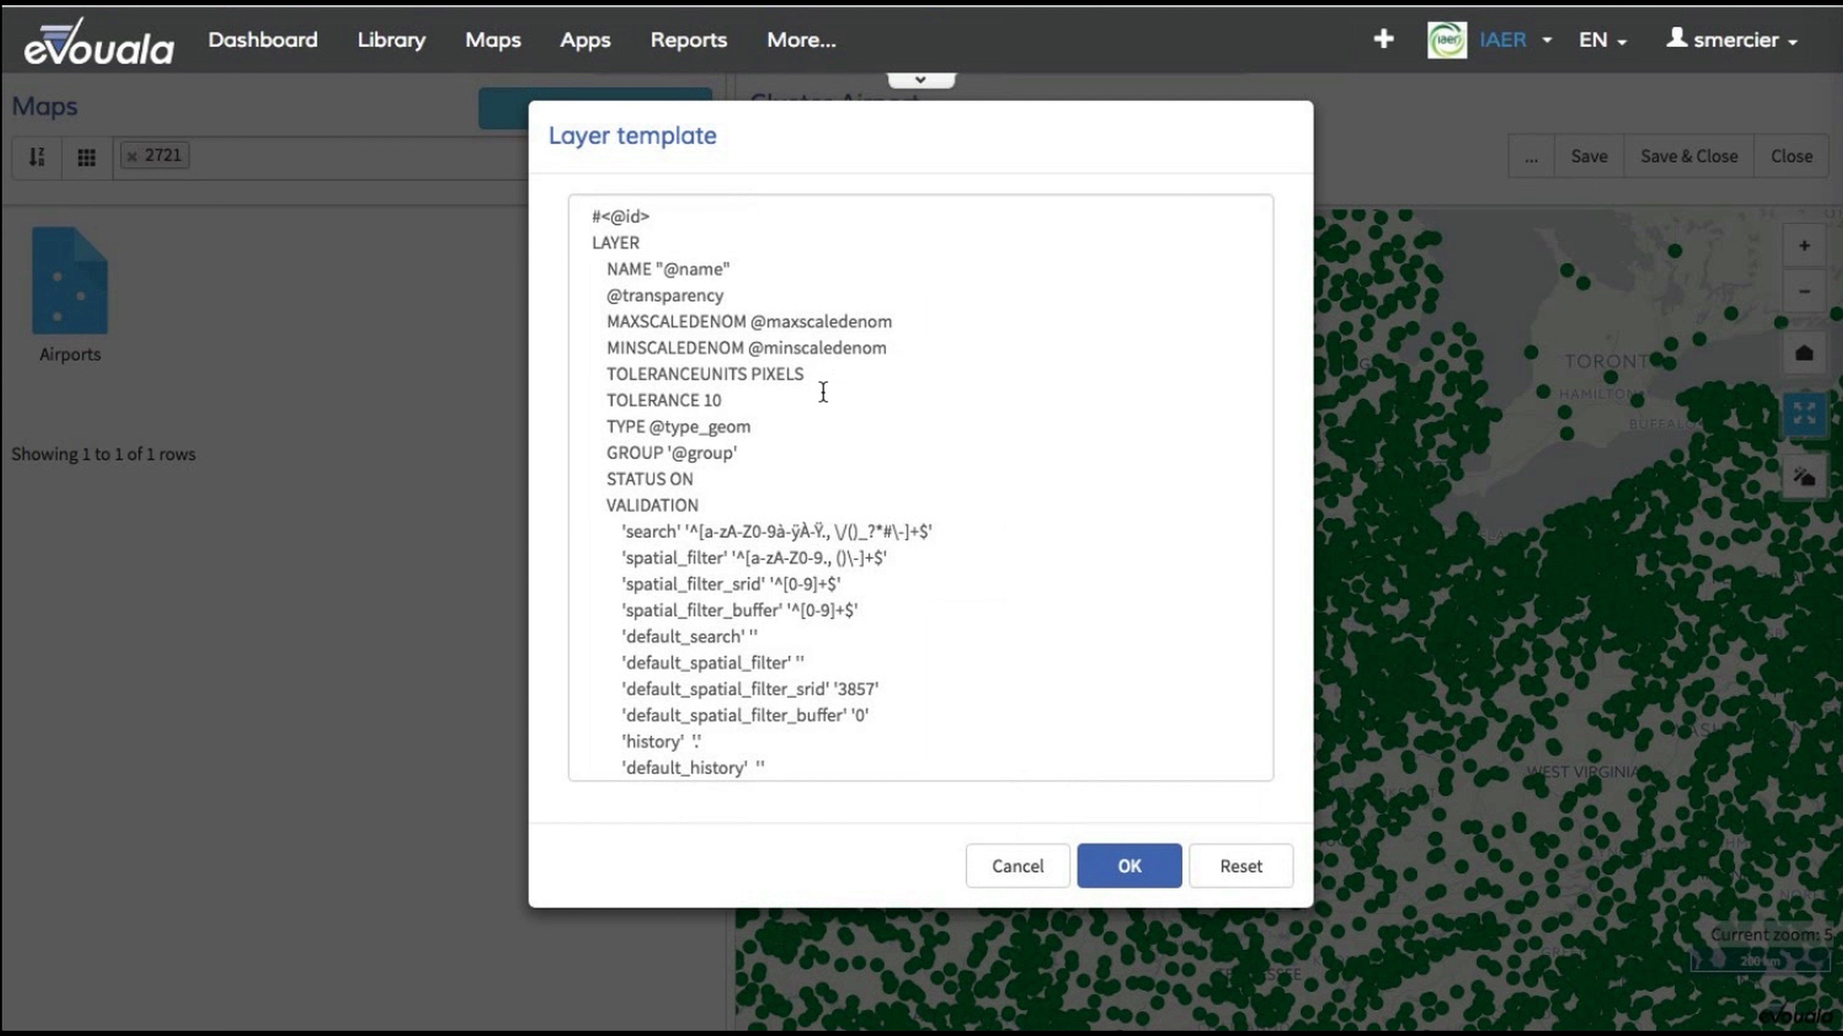
scroll(811, 369, "down", 1)
scroll(811, 368, "up", 1)
scroll(811, 369, "down", 4)
scroll(811, 369, "down", 8)
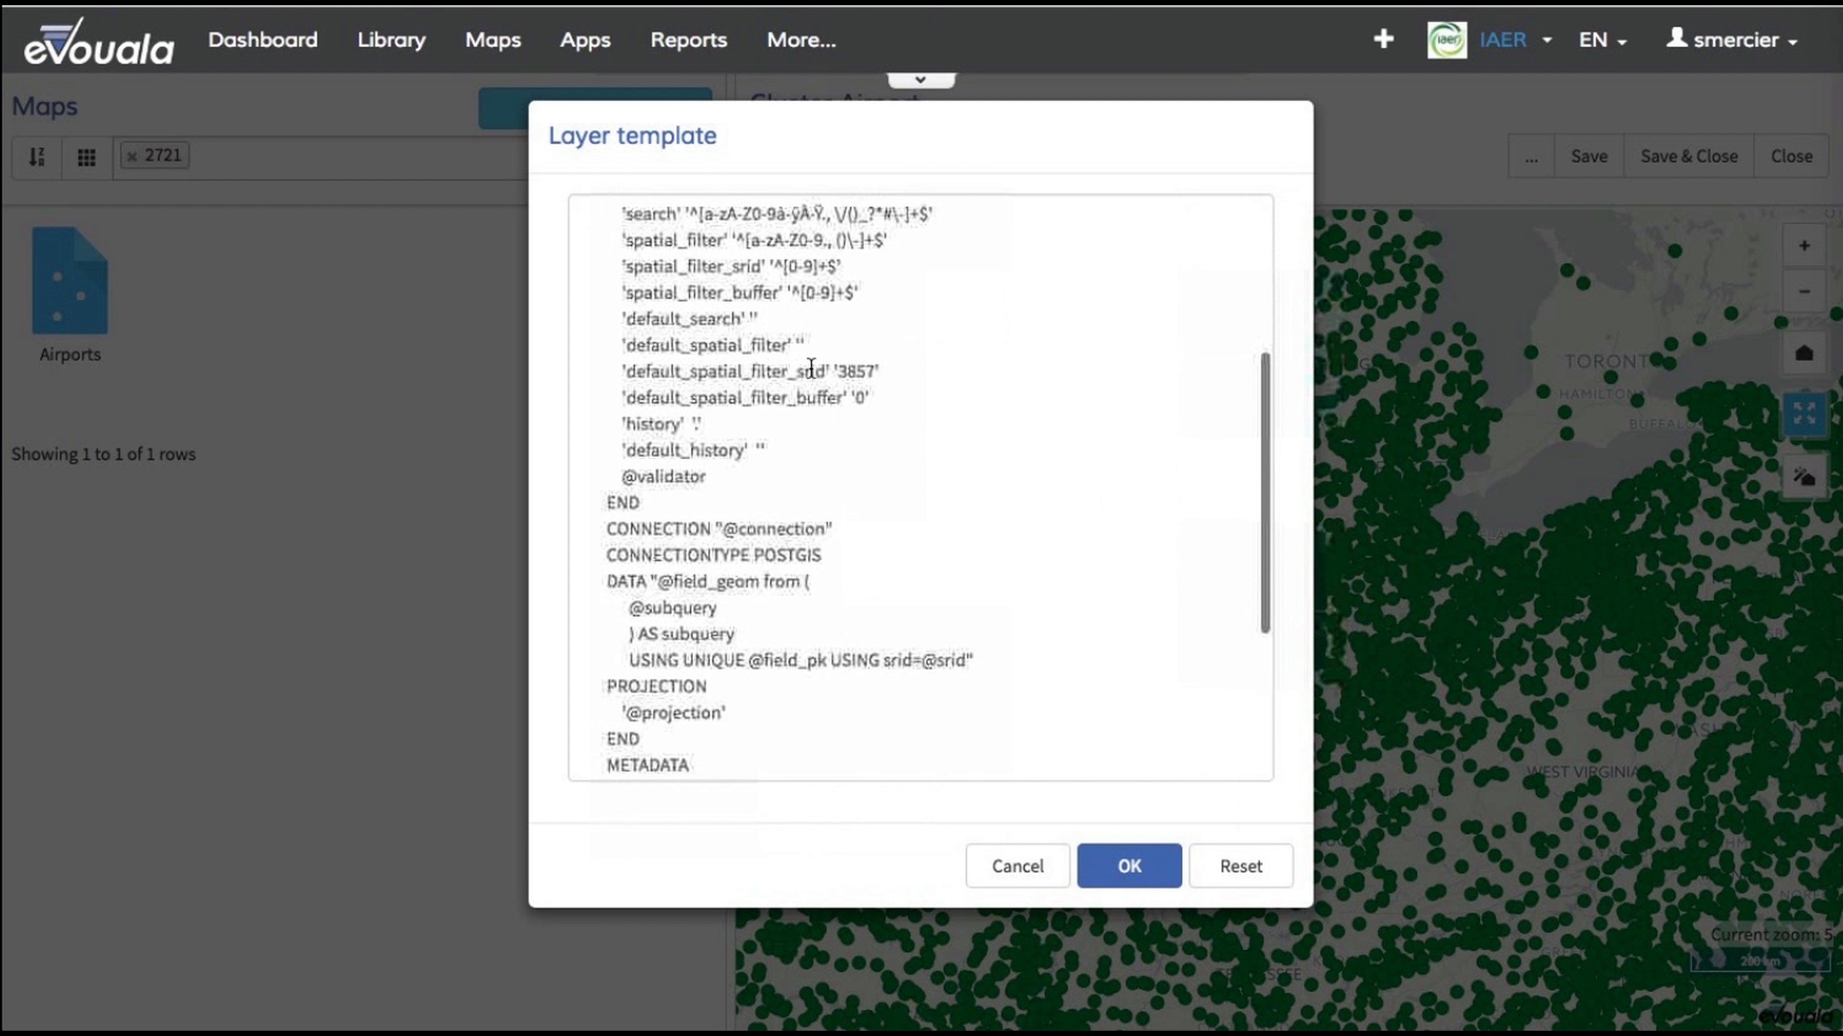
scroll(810, 368, "down", 2)
scroll(811, 369, "down", 4)
left_click_drag(579, 647, 777, 697)
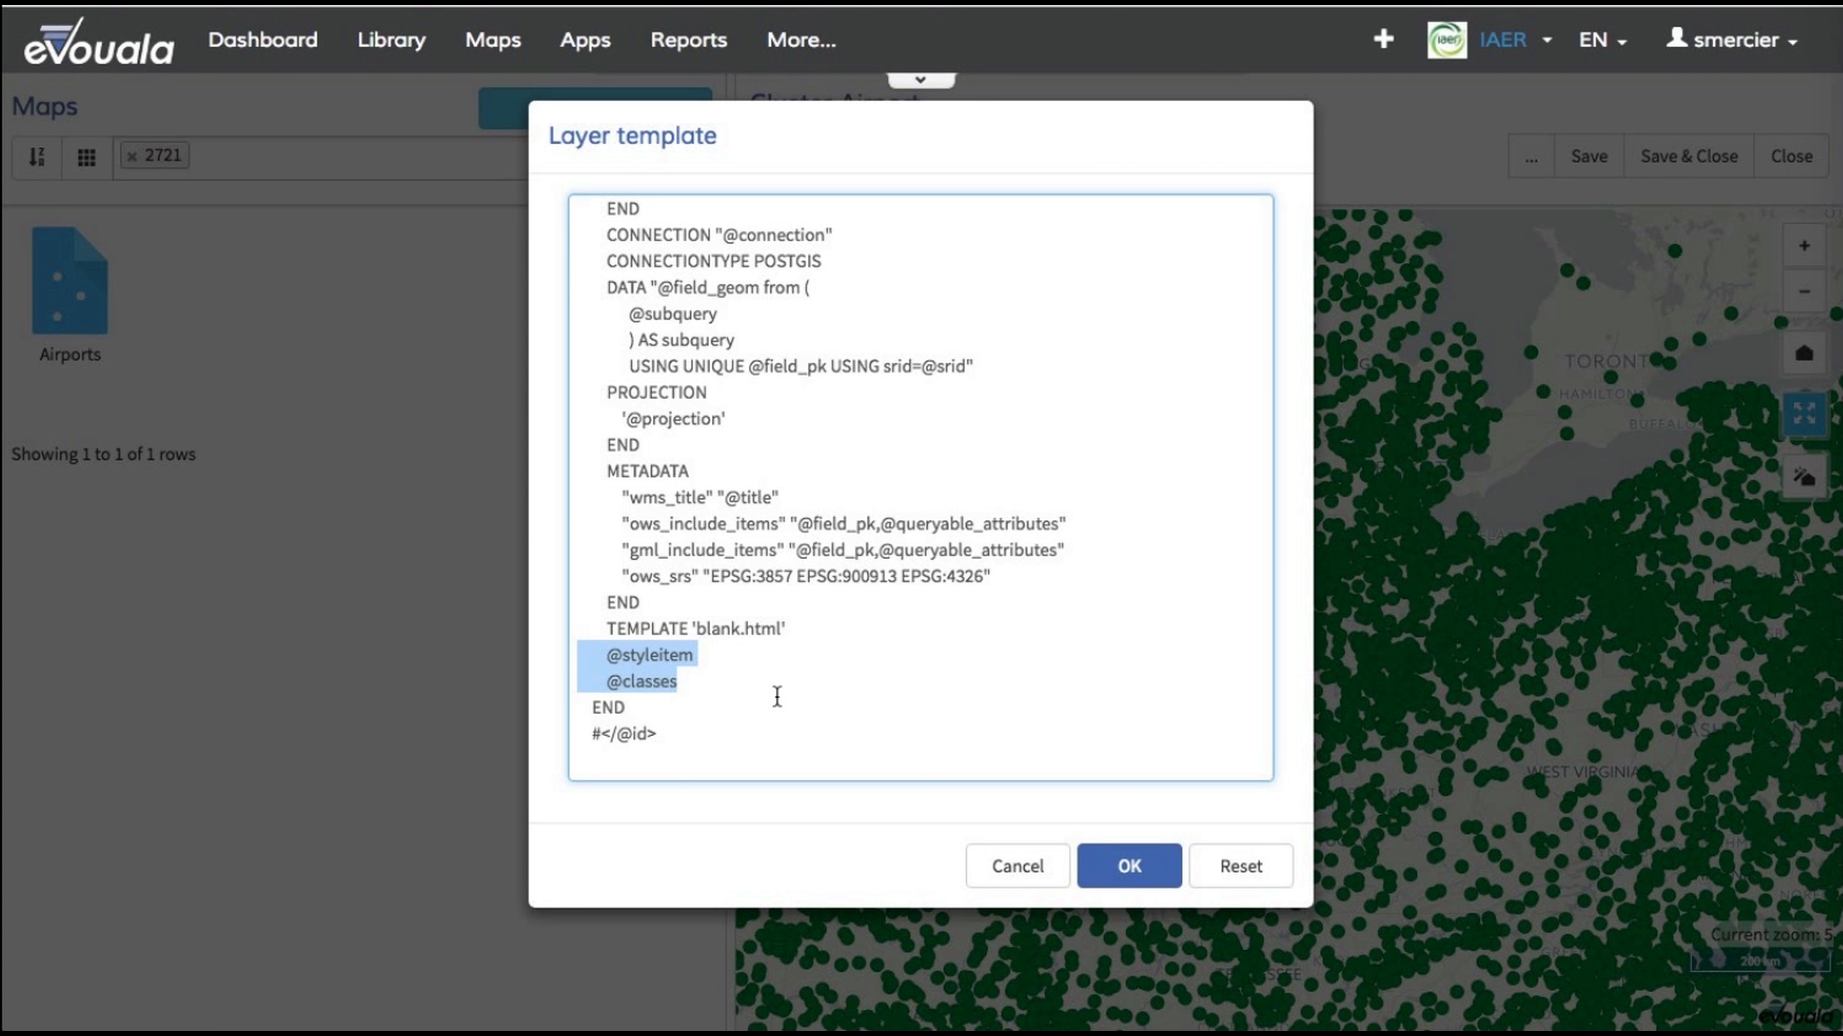
key("BackSpace")
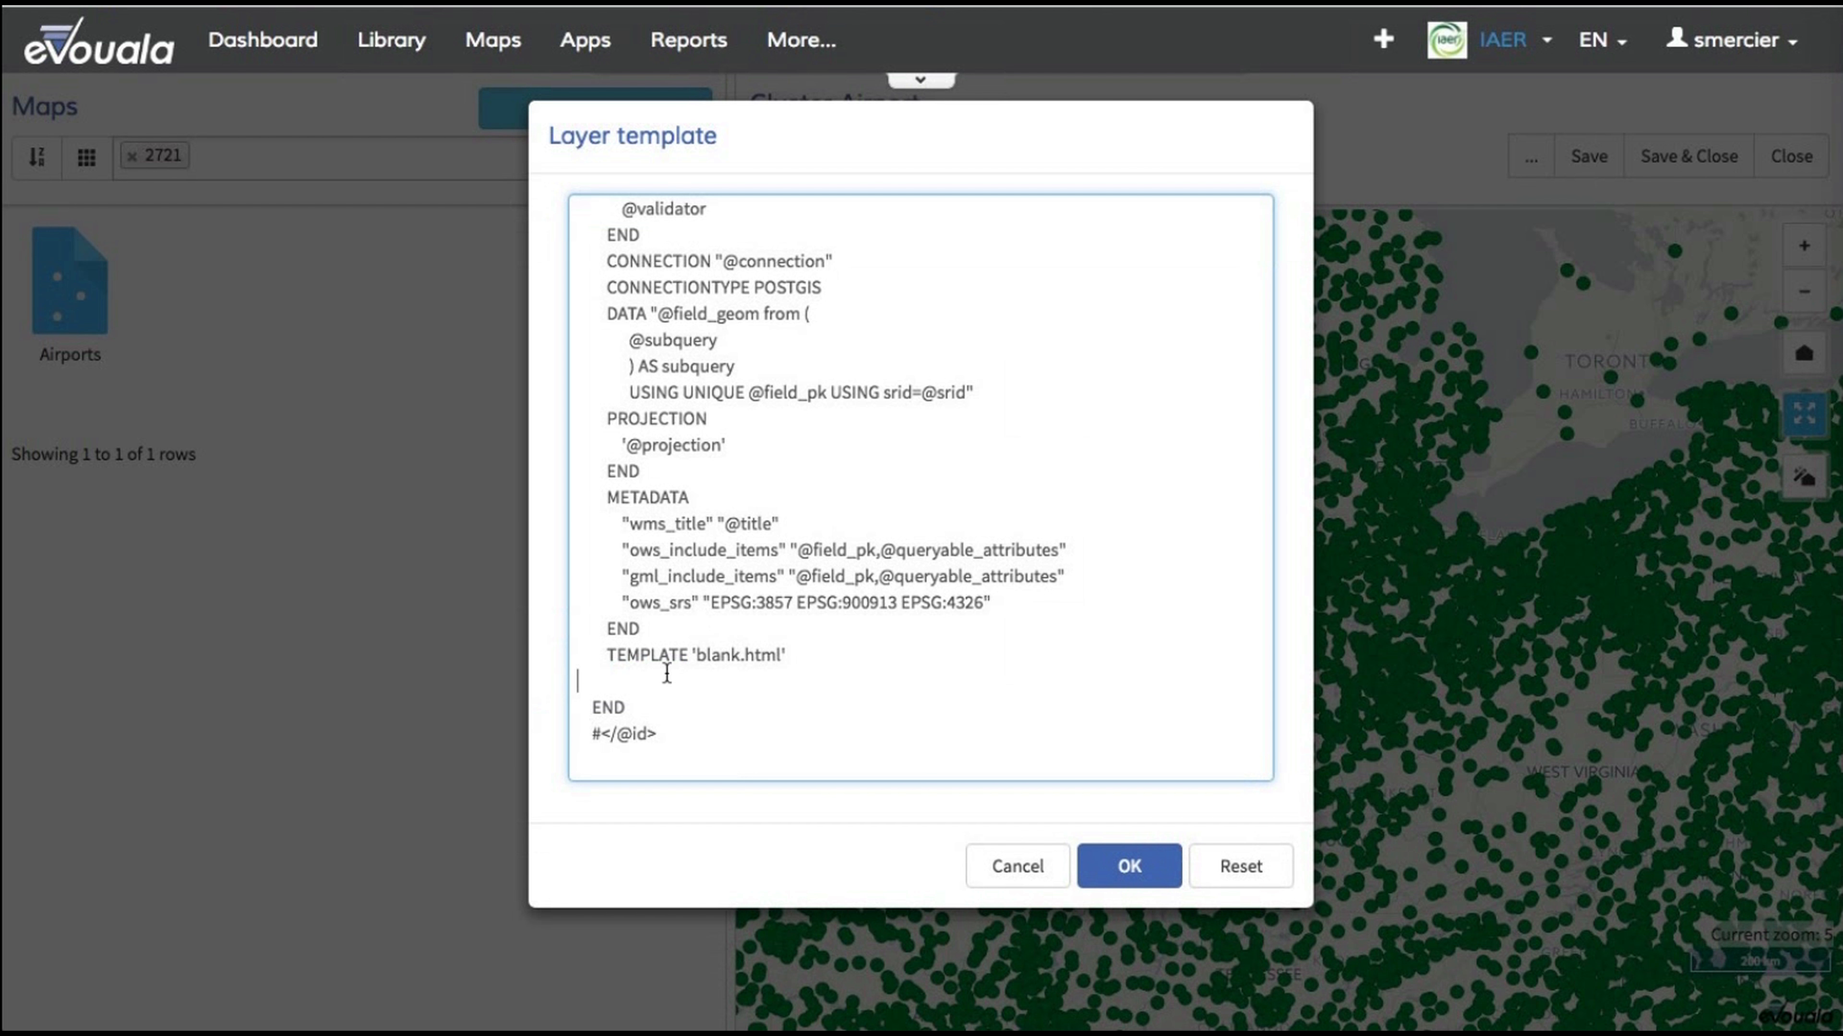
Step: Insert a CLUSTER block with MAXDISTANCE 20 and REGION "ellipse" after the TEMPLATE line, set off by blank lines
key("super+Tab")
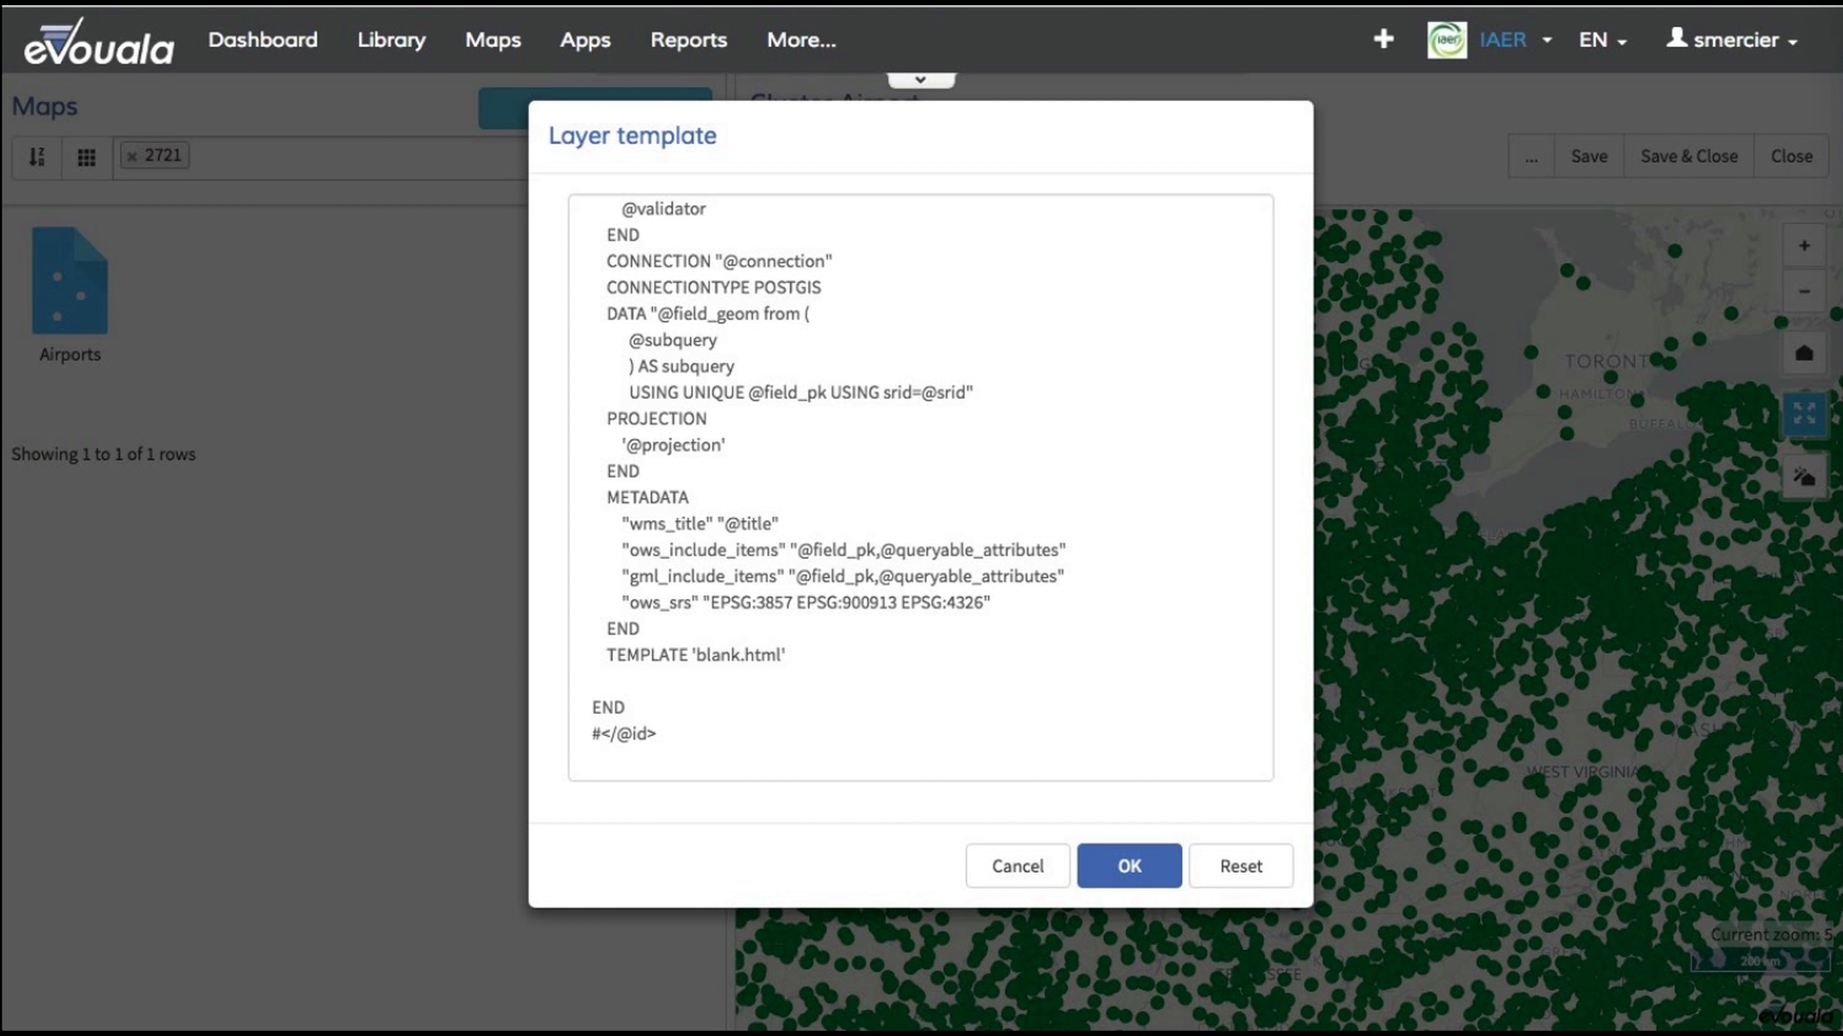
left_click(618, 676)
type("CLUSTER     MAXDISTANCE 20  # in pixels     REGION \"ellipse\"  # can be rectangle or ellipse   END")
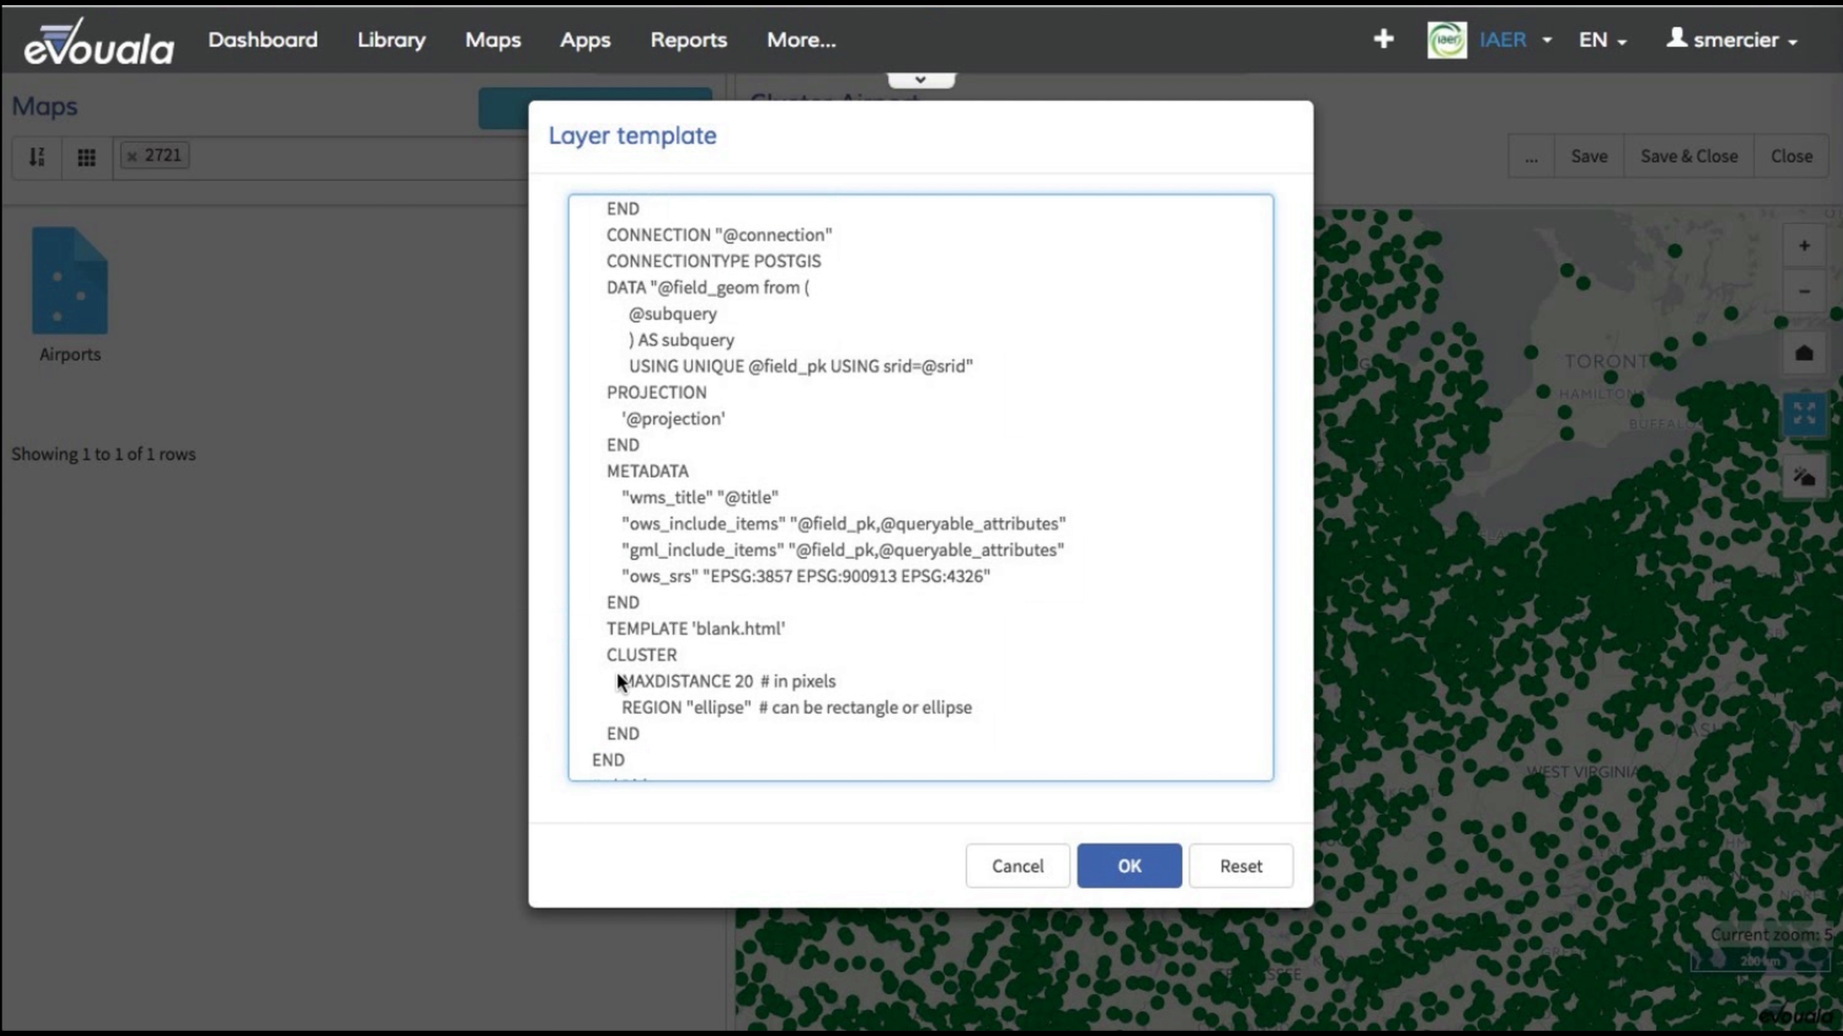
key("Return")
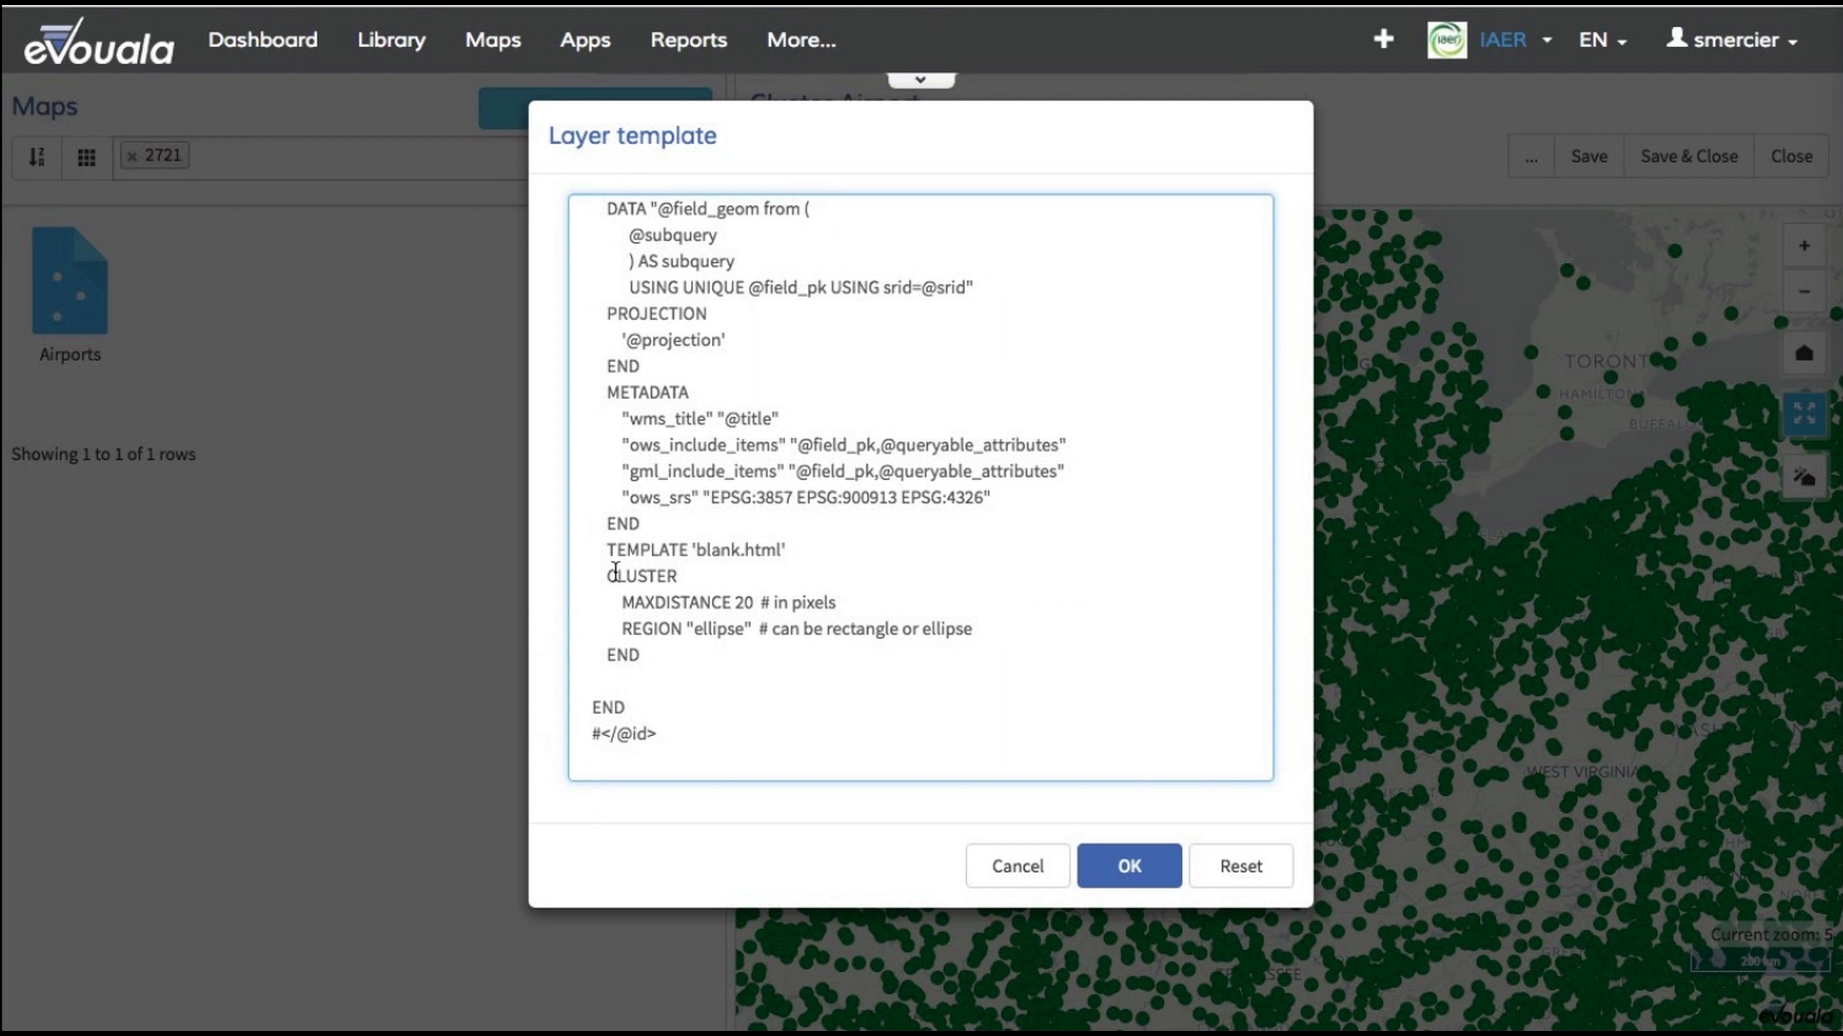
left_click(798, 556)
key("Return")
Step: Review the CLUSTER keyword and its MAXDISTANCE and REGION parameters
double_click(642, 576)
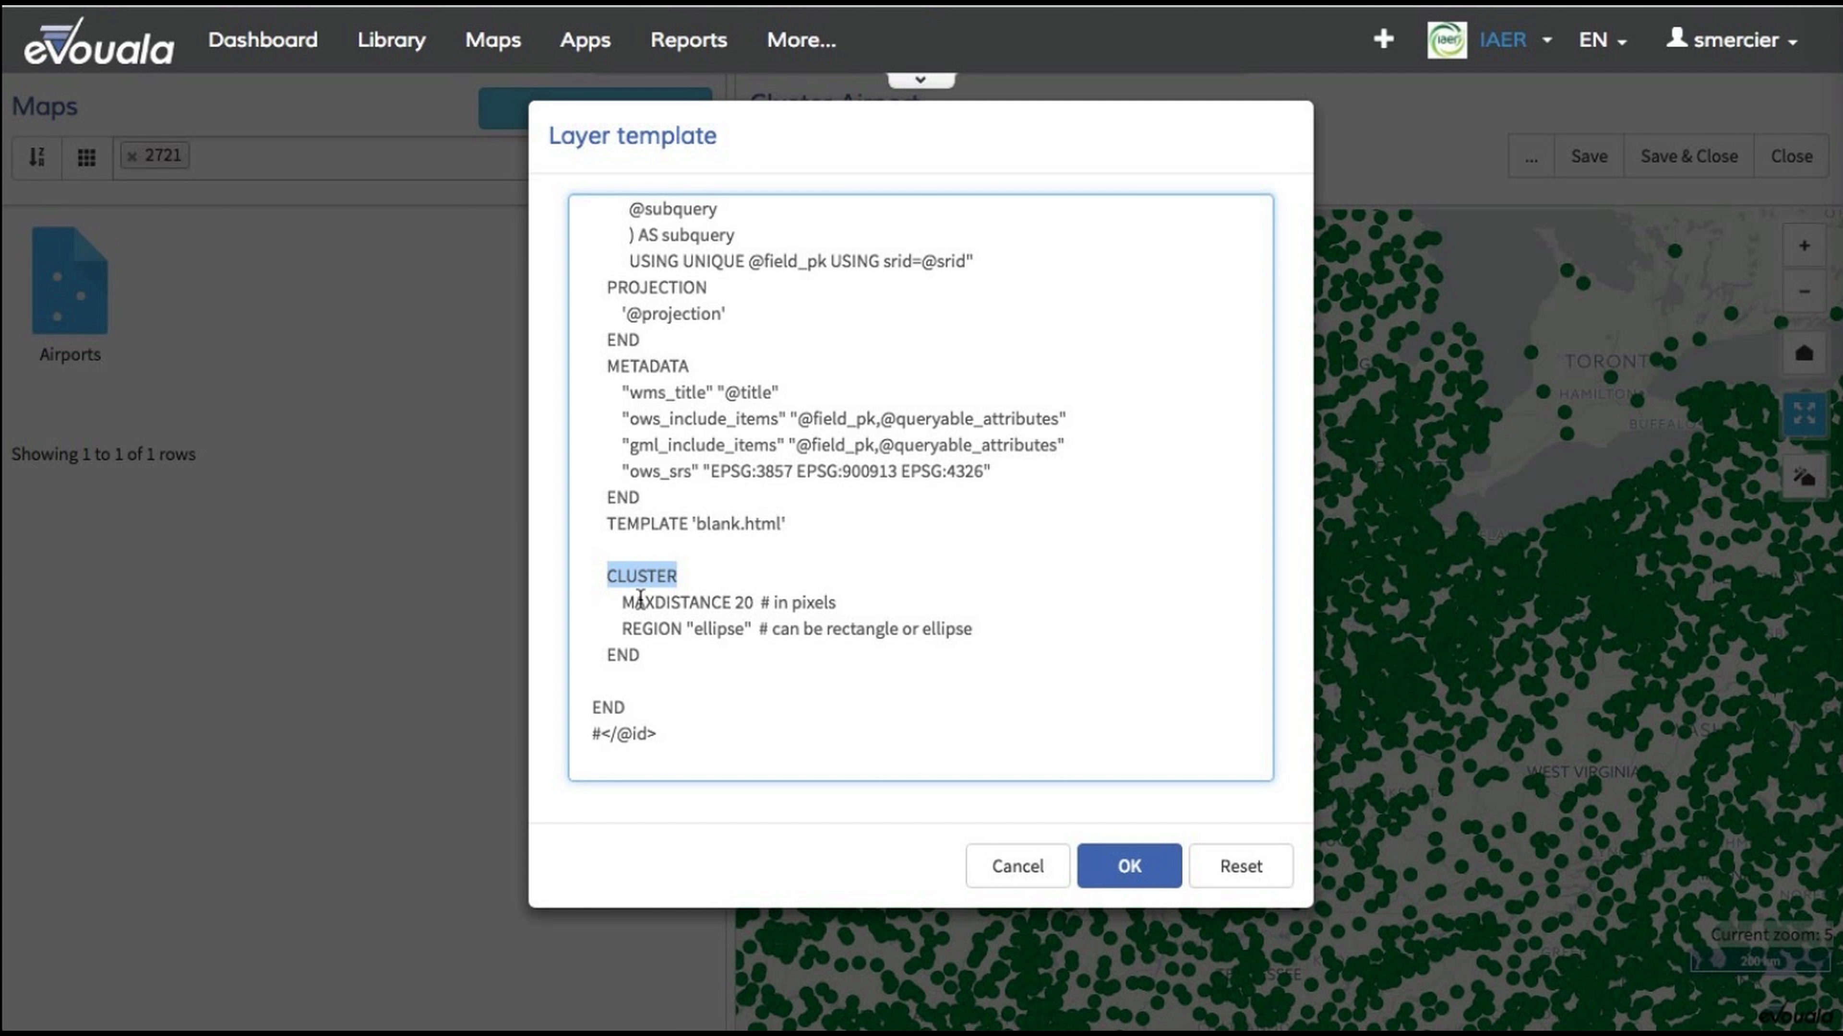
left_click(624, 604)
left_click_drag(632, 606, 729, 610)
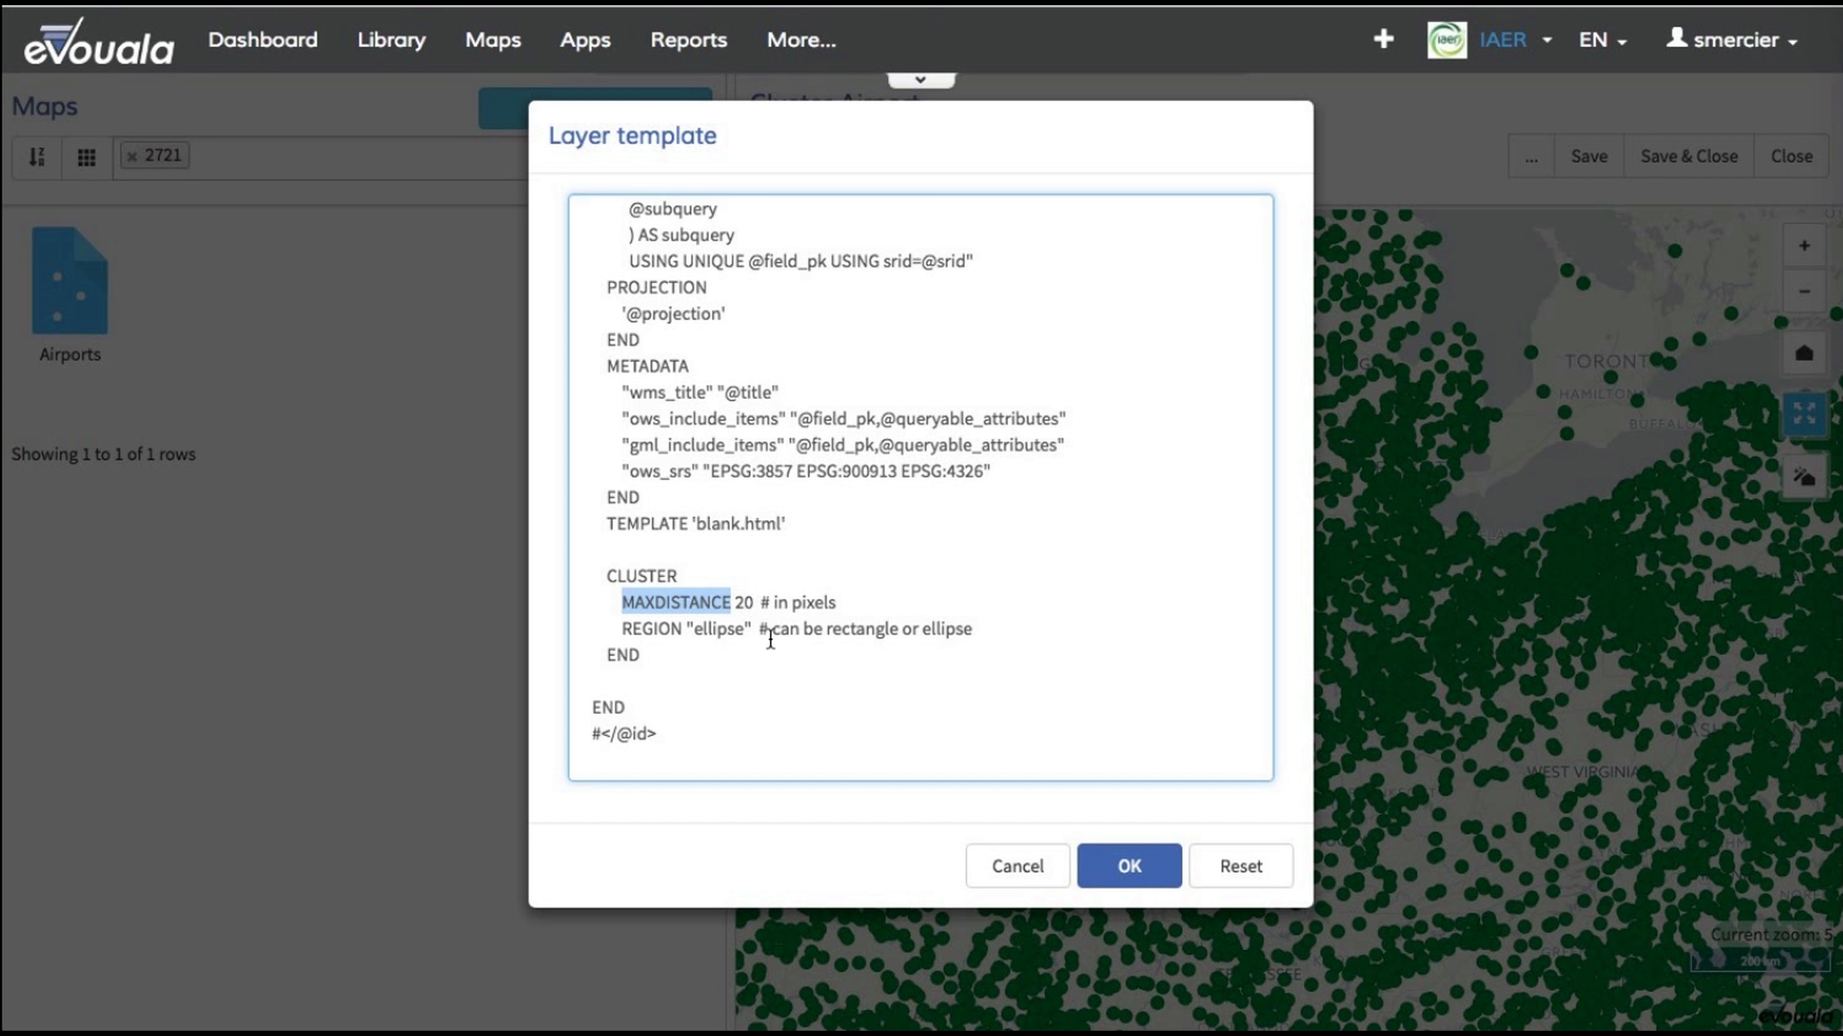
left_click(718, 630)
double_click(717, 630)
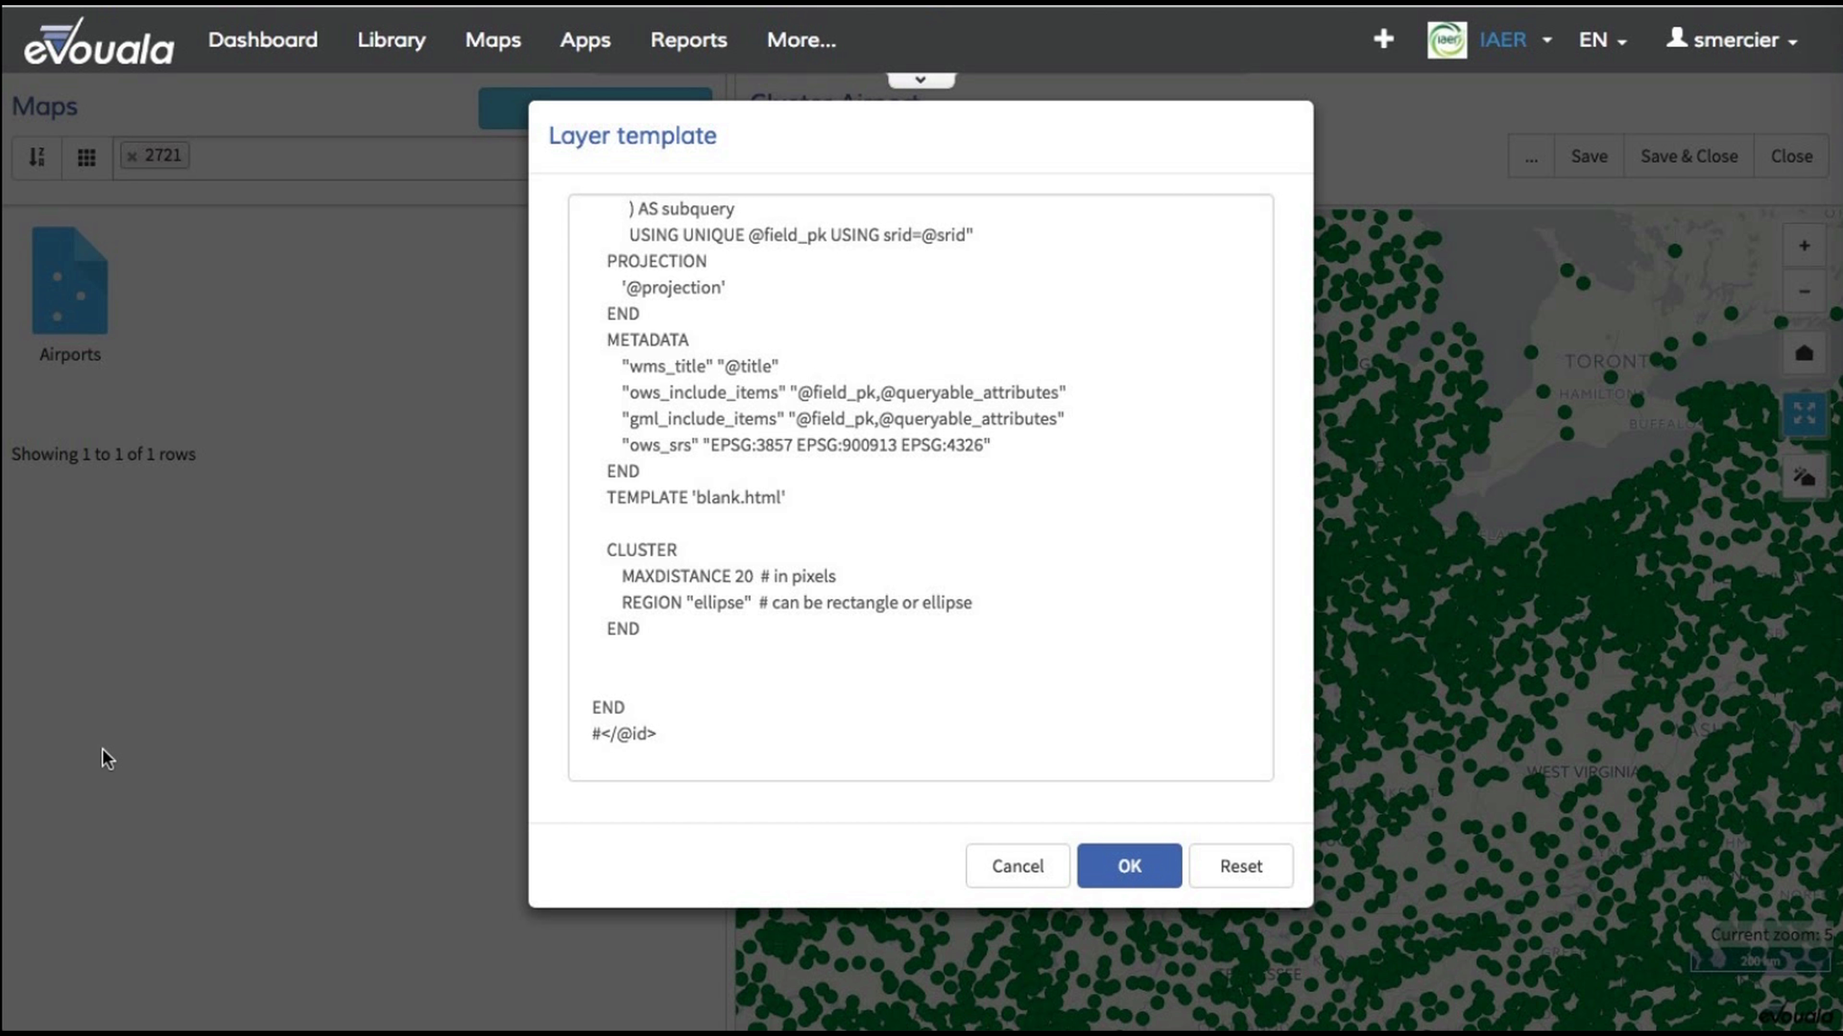
Step: Below the CLUSTER block, add the comment "## step 2" and a labelled circle CLASS named 'More then 1' with expression ([Cluster_FeatureCount] > 1)
left_click(622, 676)
key("Up")
key("Up")
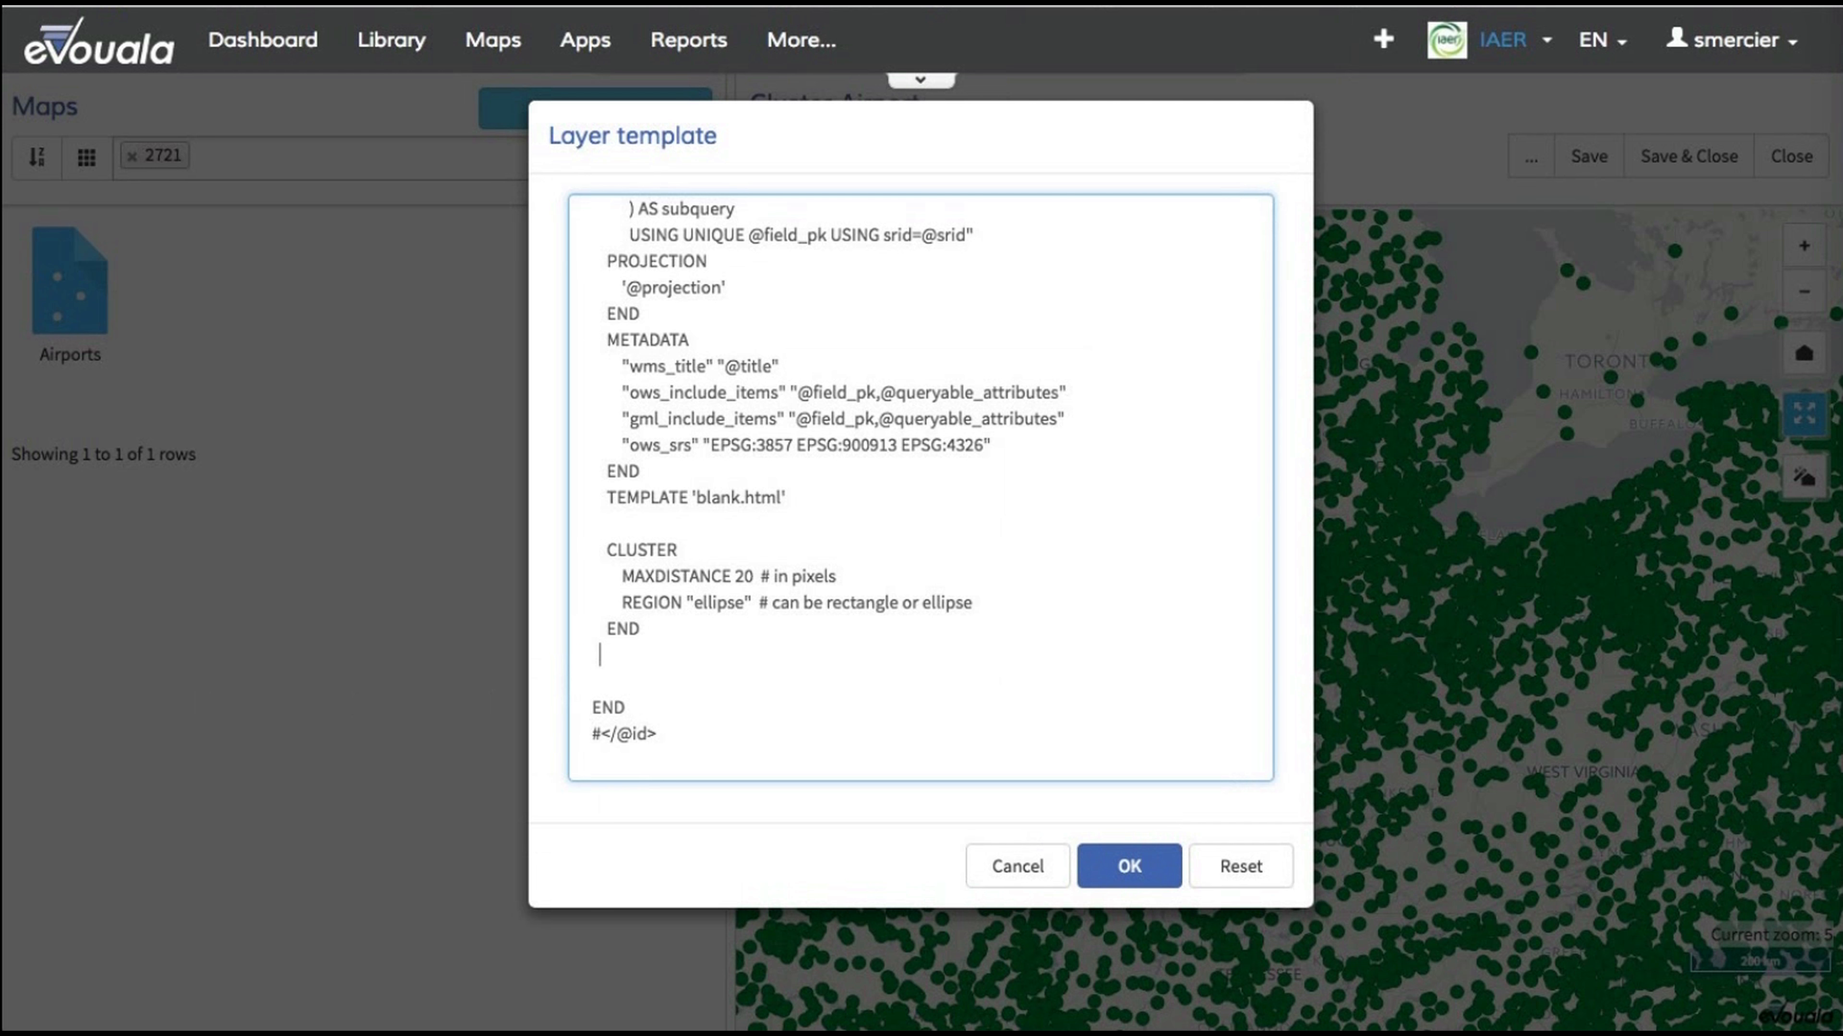
type("## step 2")
key("Return")
key("super+v")
scroll(720, 516, "up", 1)
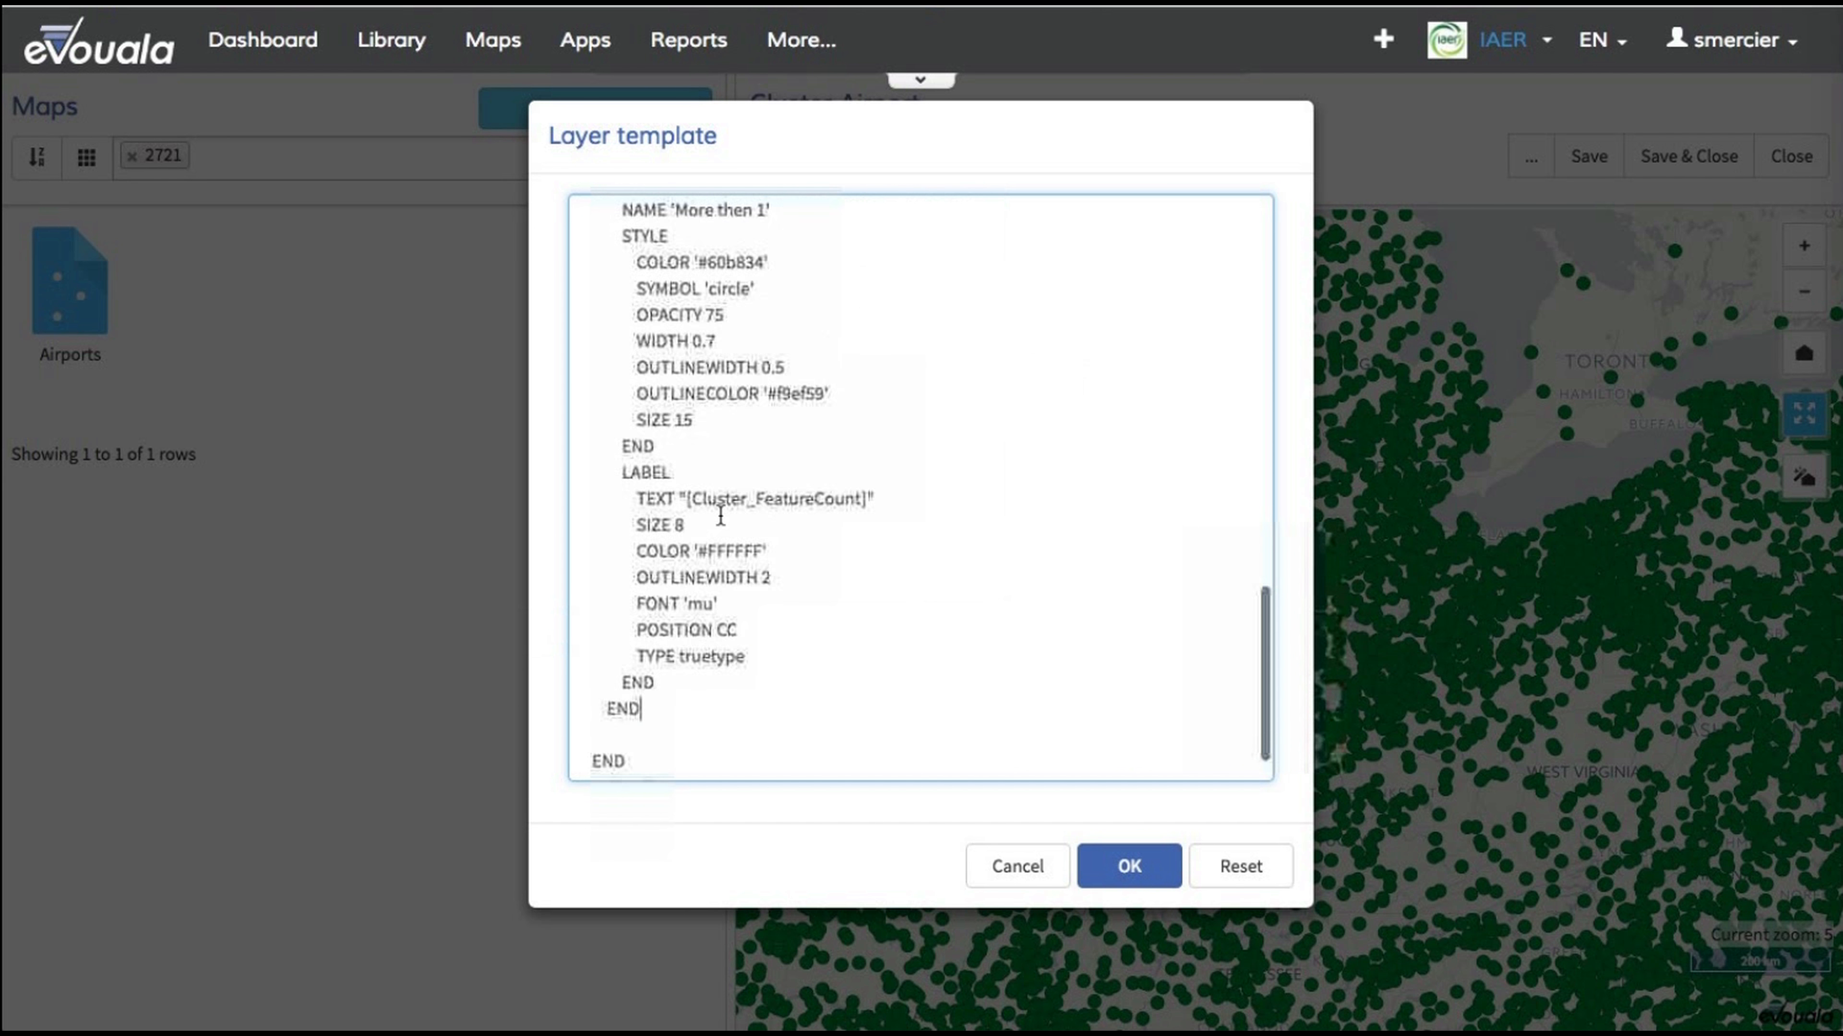
scroll(720, 516, "up", 5)
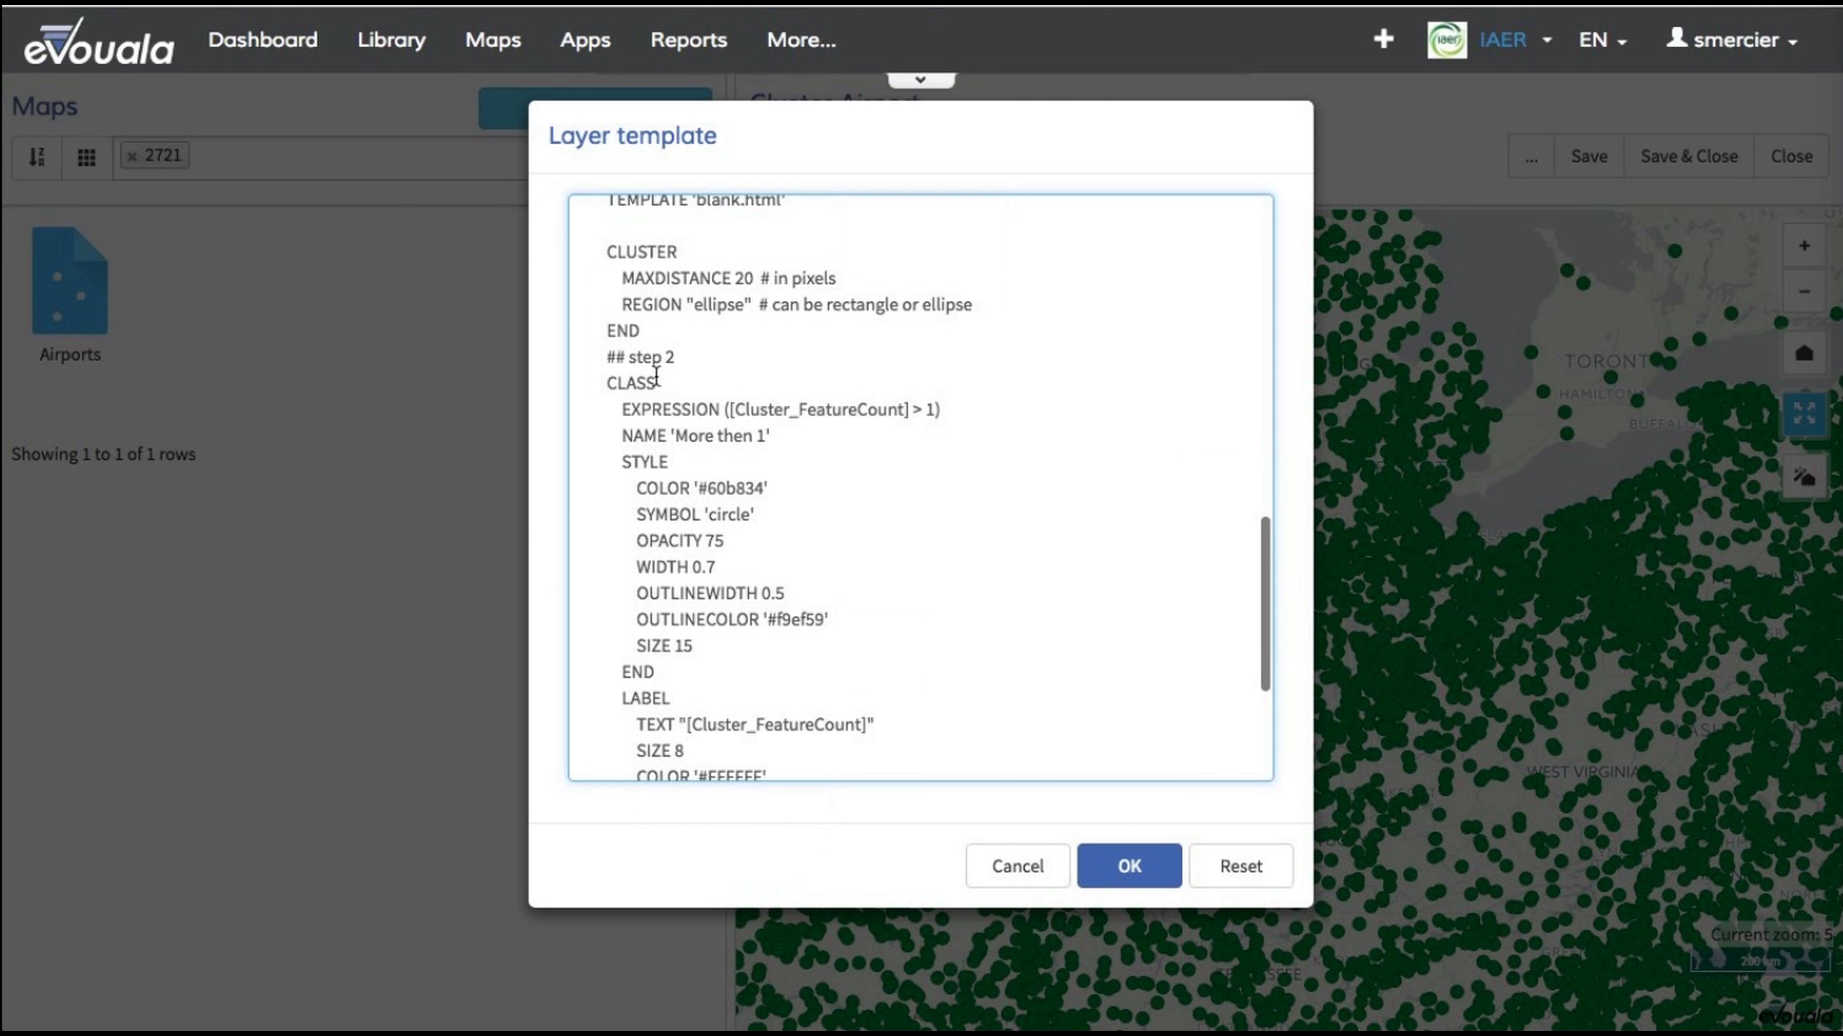
Step: Examine the new class's expression and its symbol, color, opacity, outline color and size settings
left_click(578, 382)
scroll(579, 383, "down", 4)
scroll(579, 381, "down", 3)
scroll(578, 381, "up", 1)
scroll(578, 382, "down", 1)
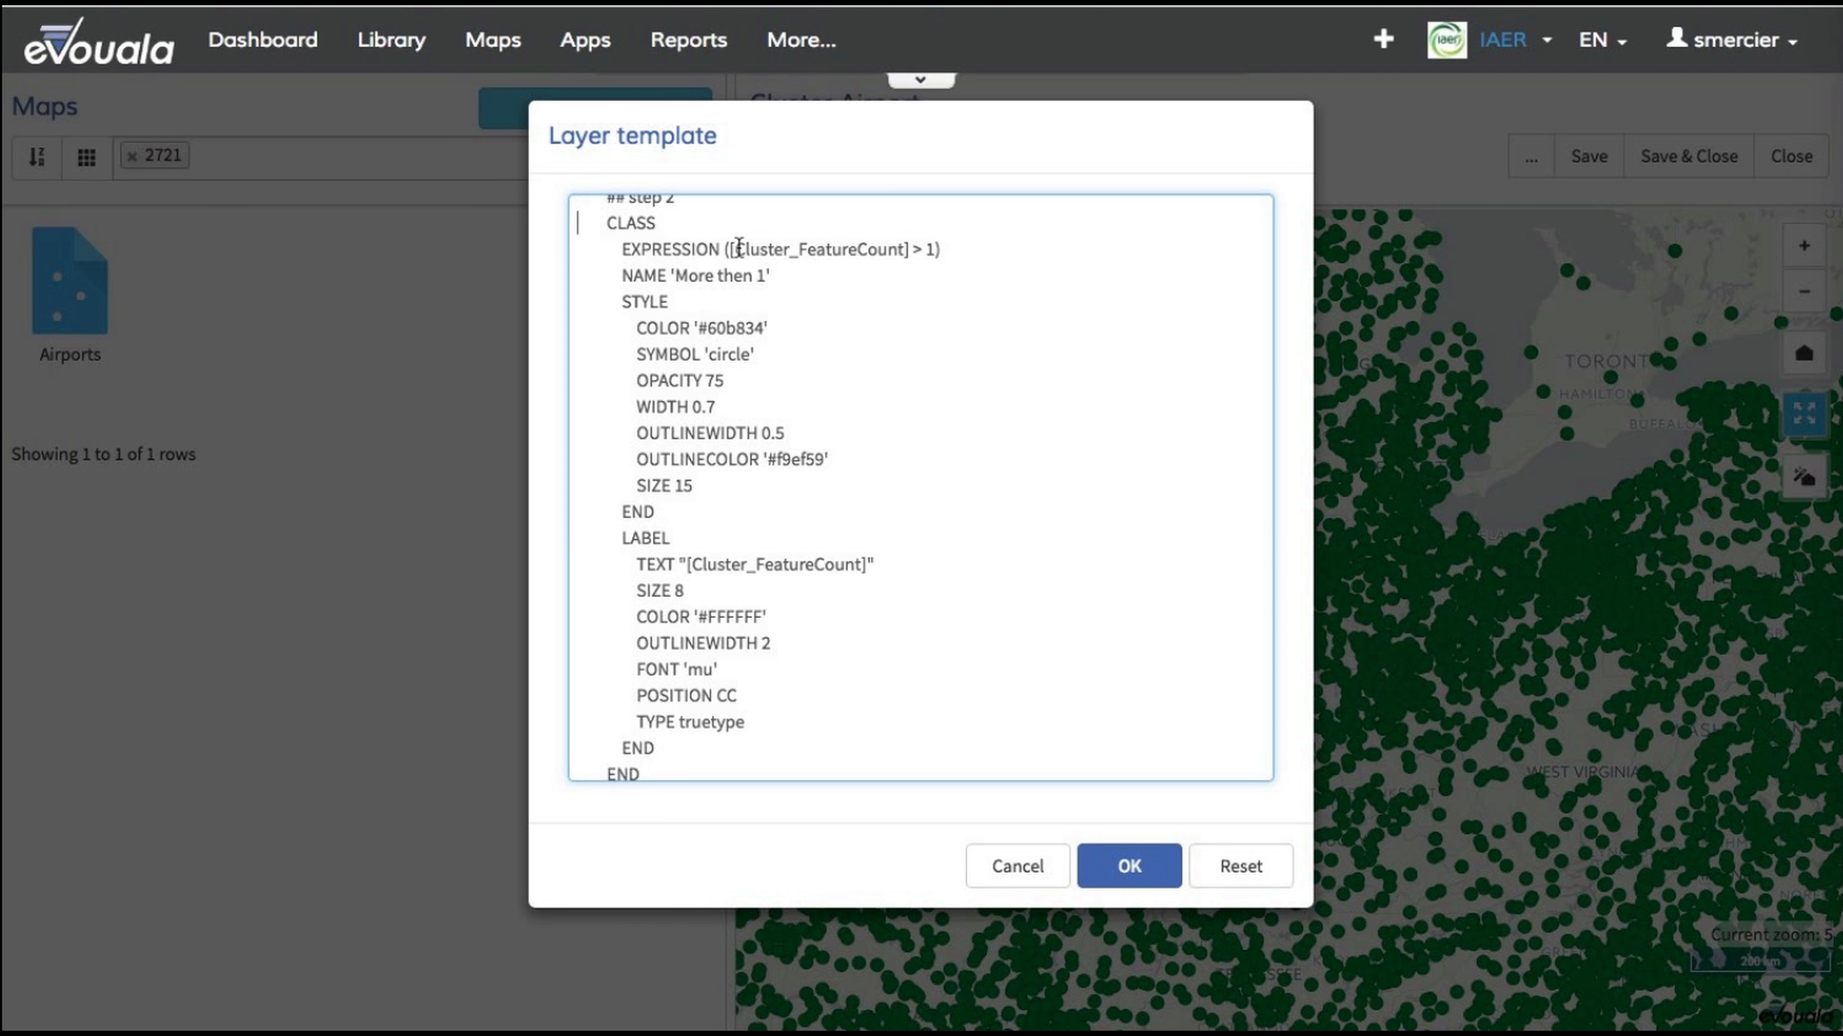
left_click_drag(905, 250, 729, 252)
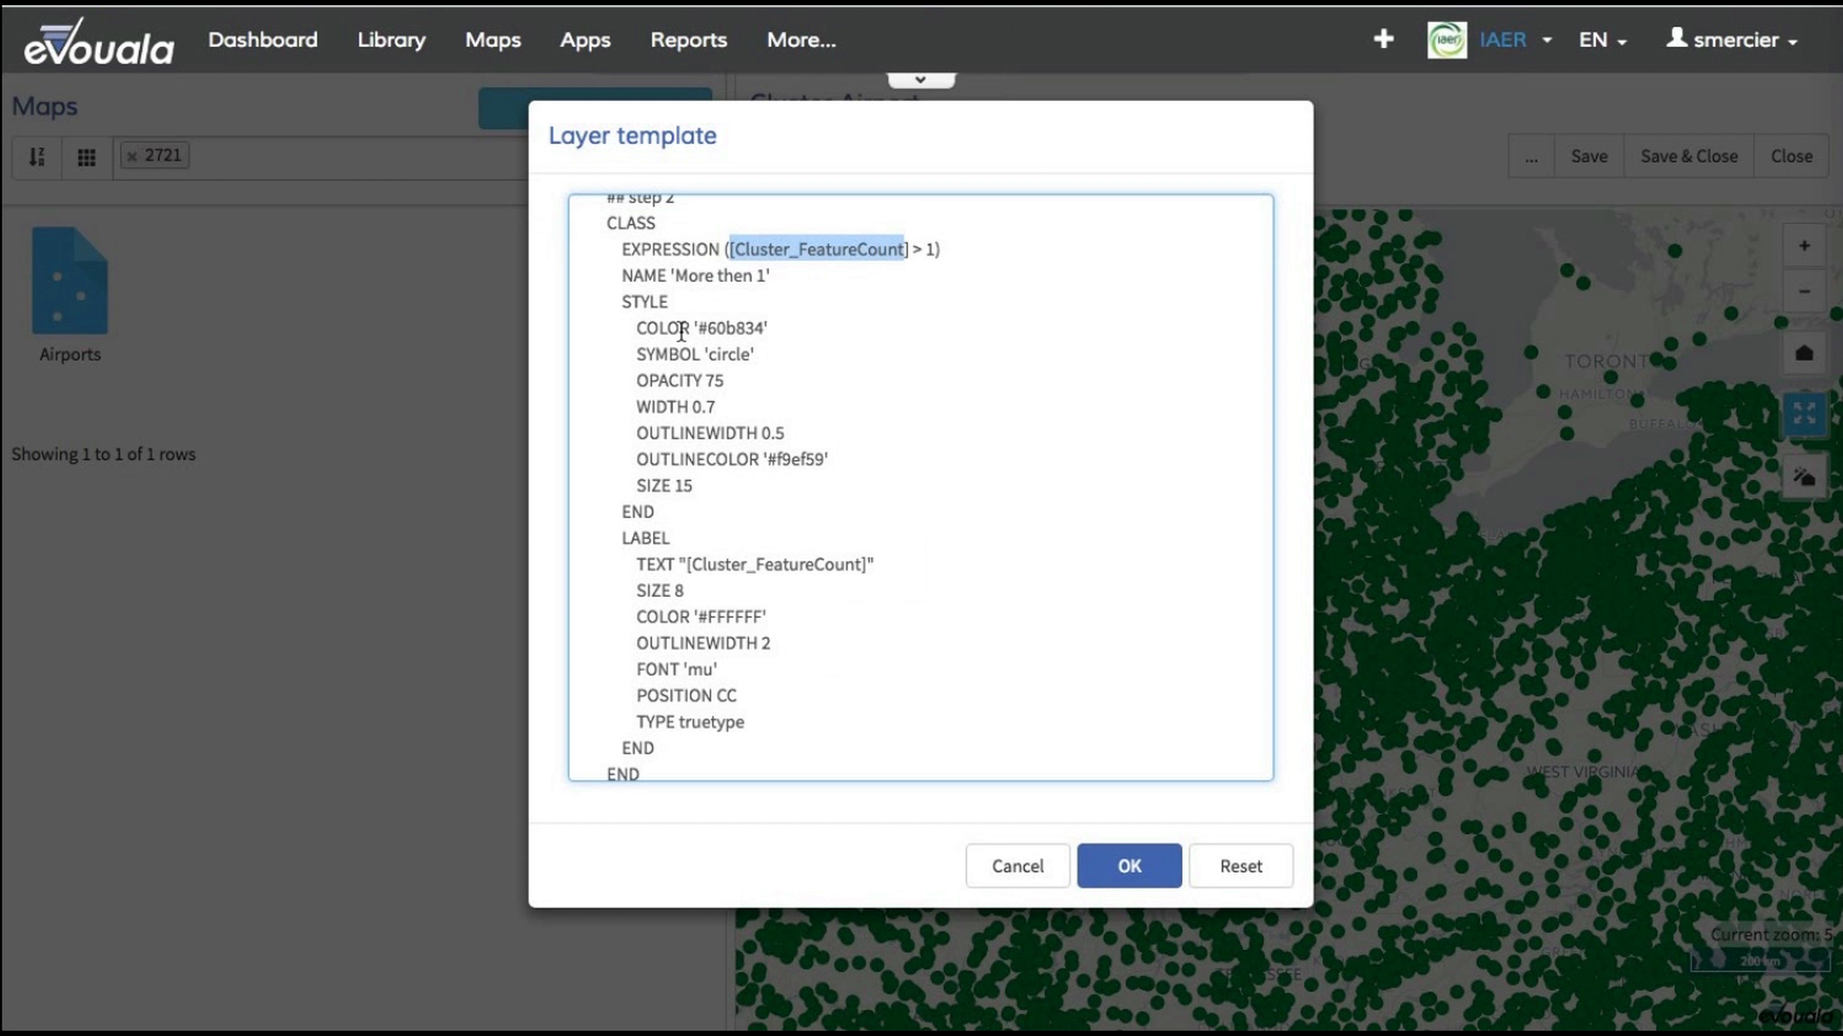
left_click_drag(698, 485, 688, 484)
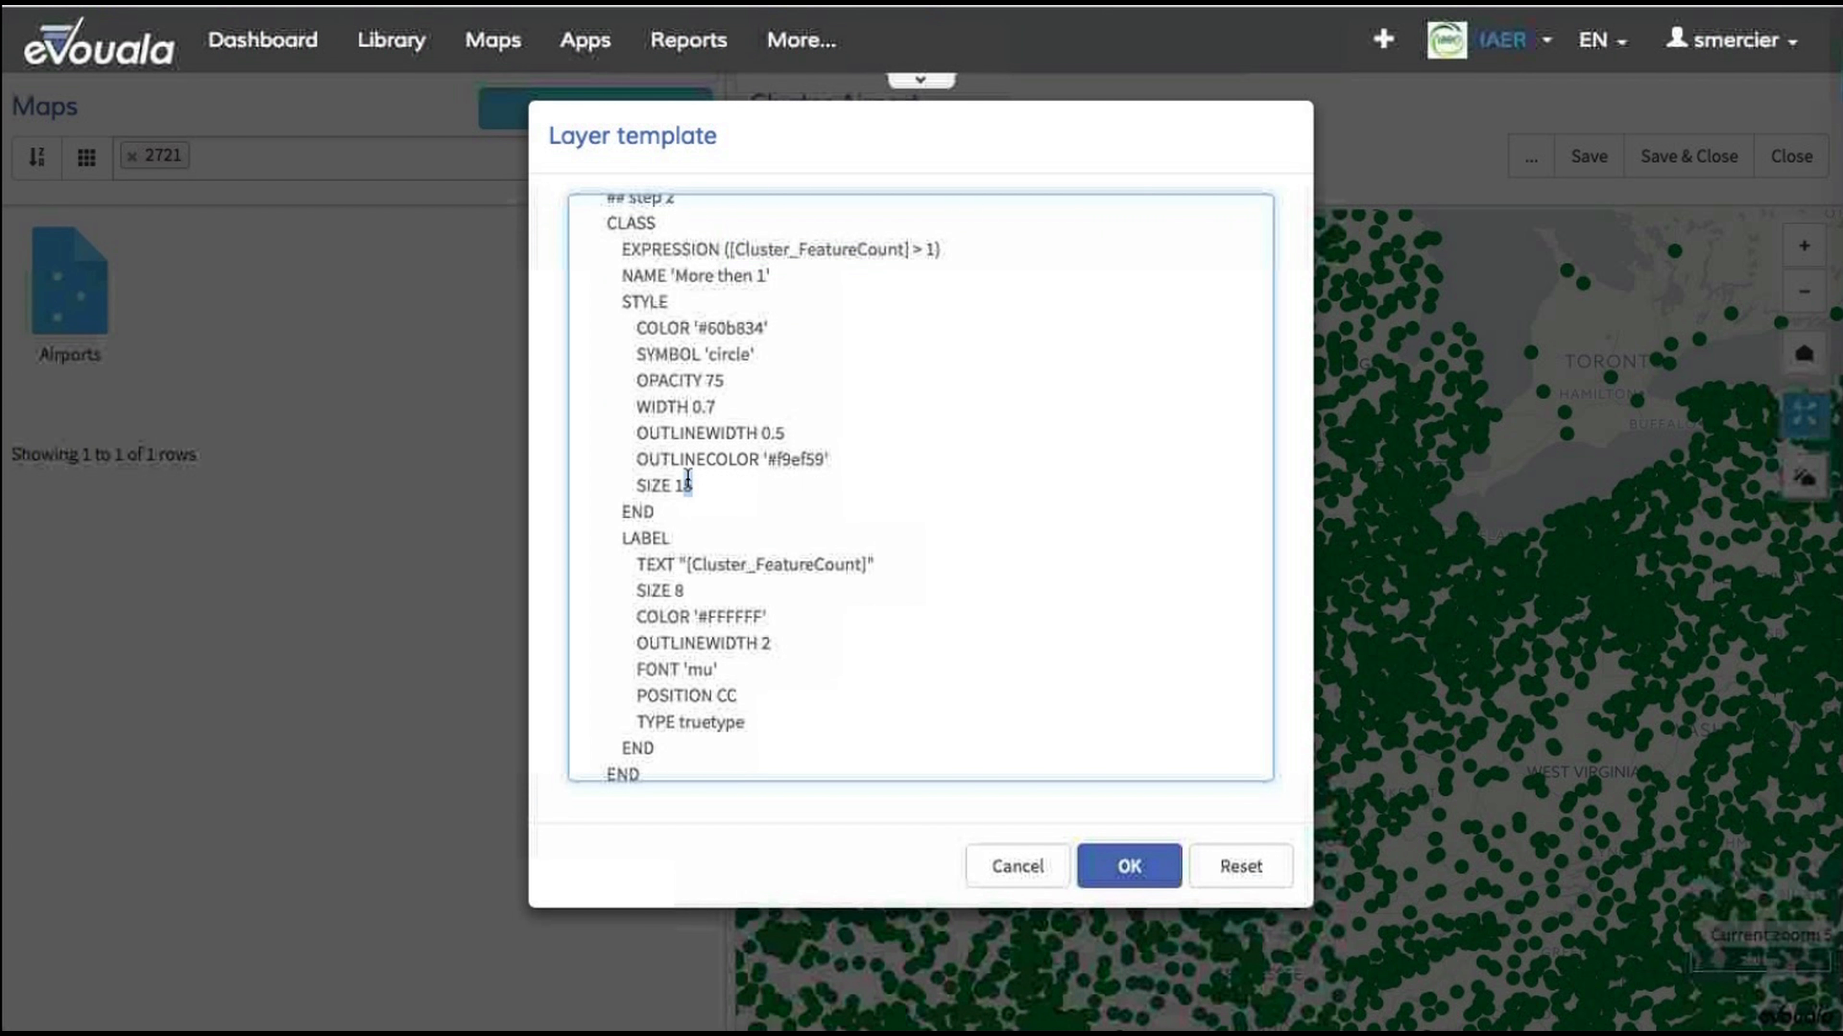
double_click(716, 355)
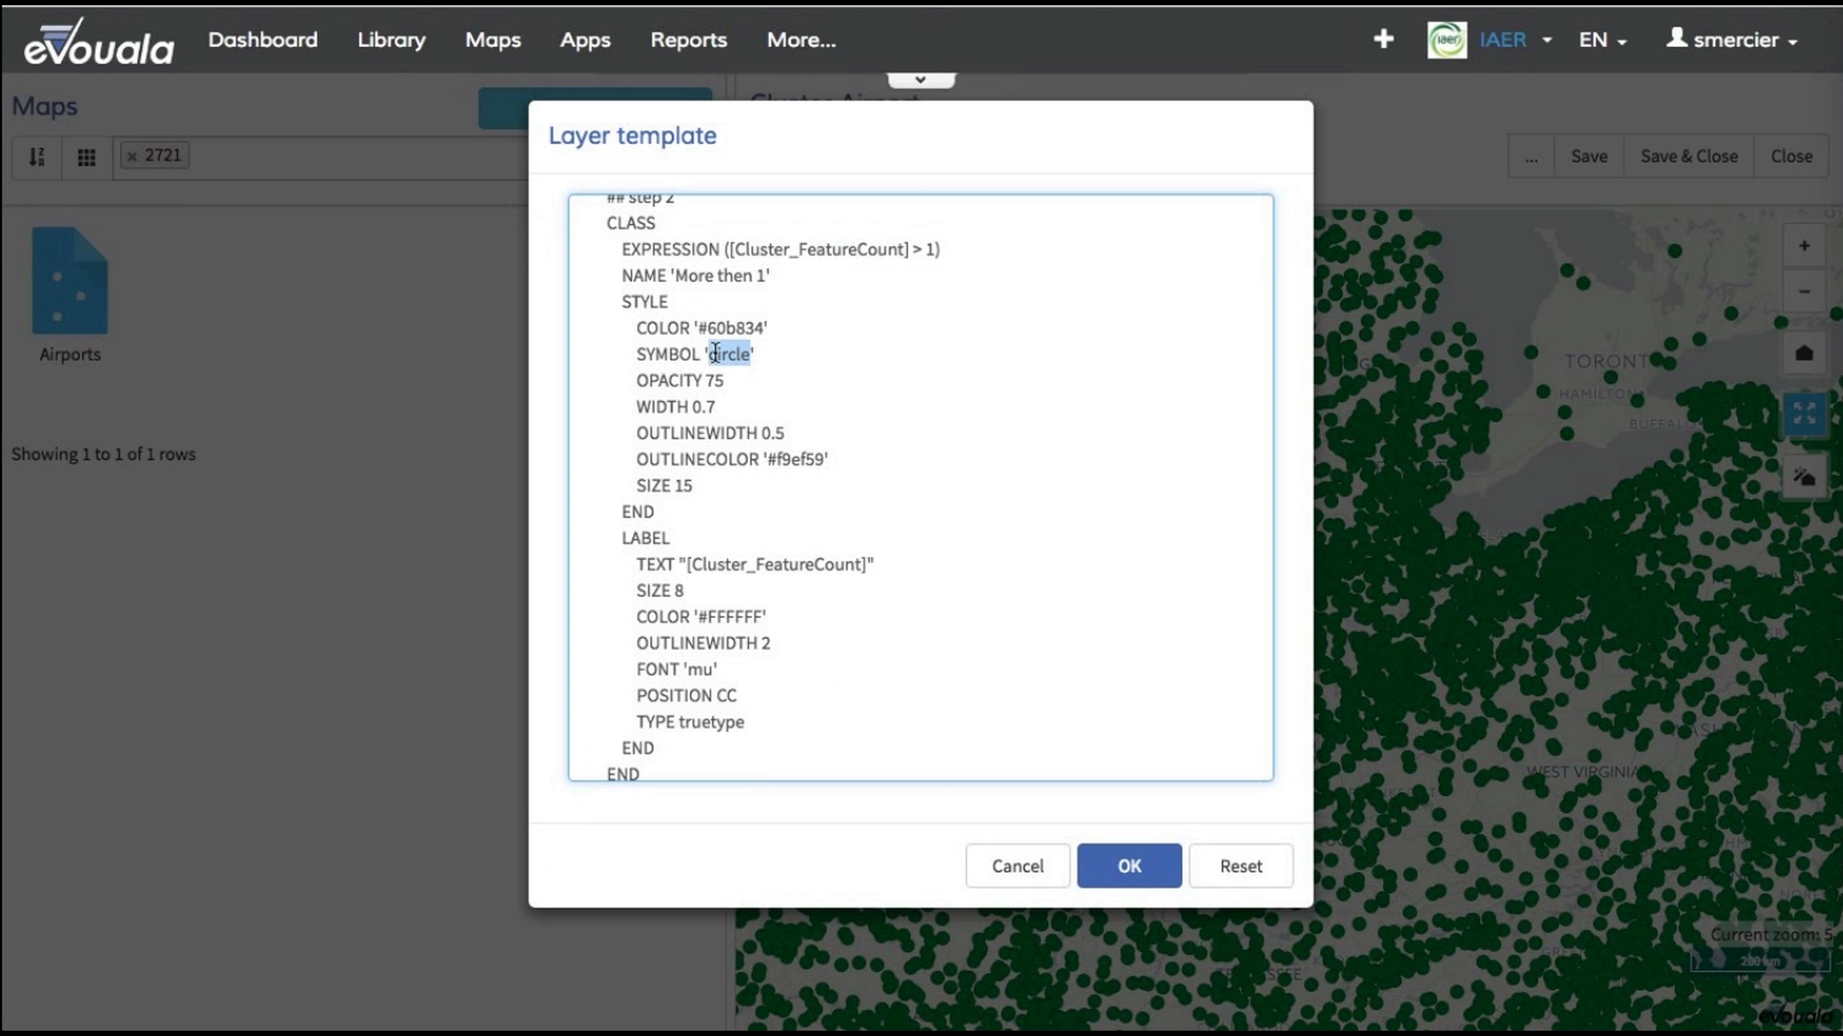
double_click(743, 329)
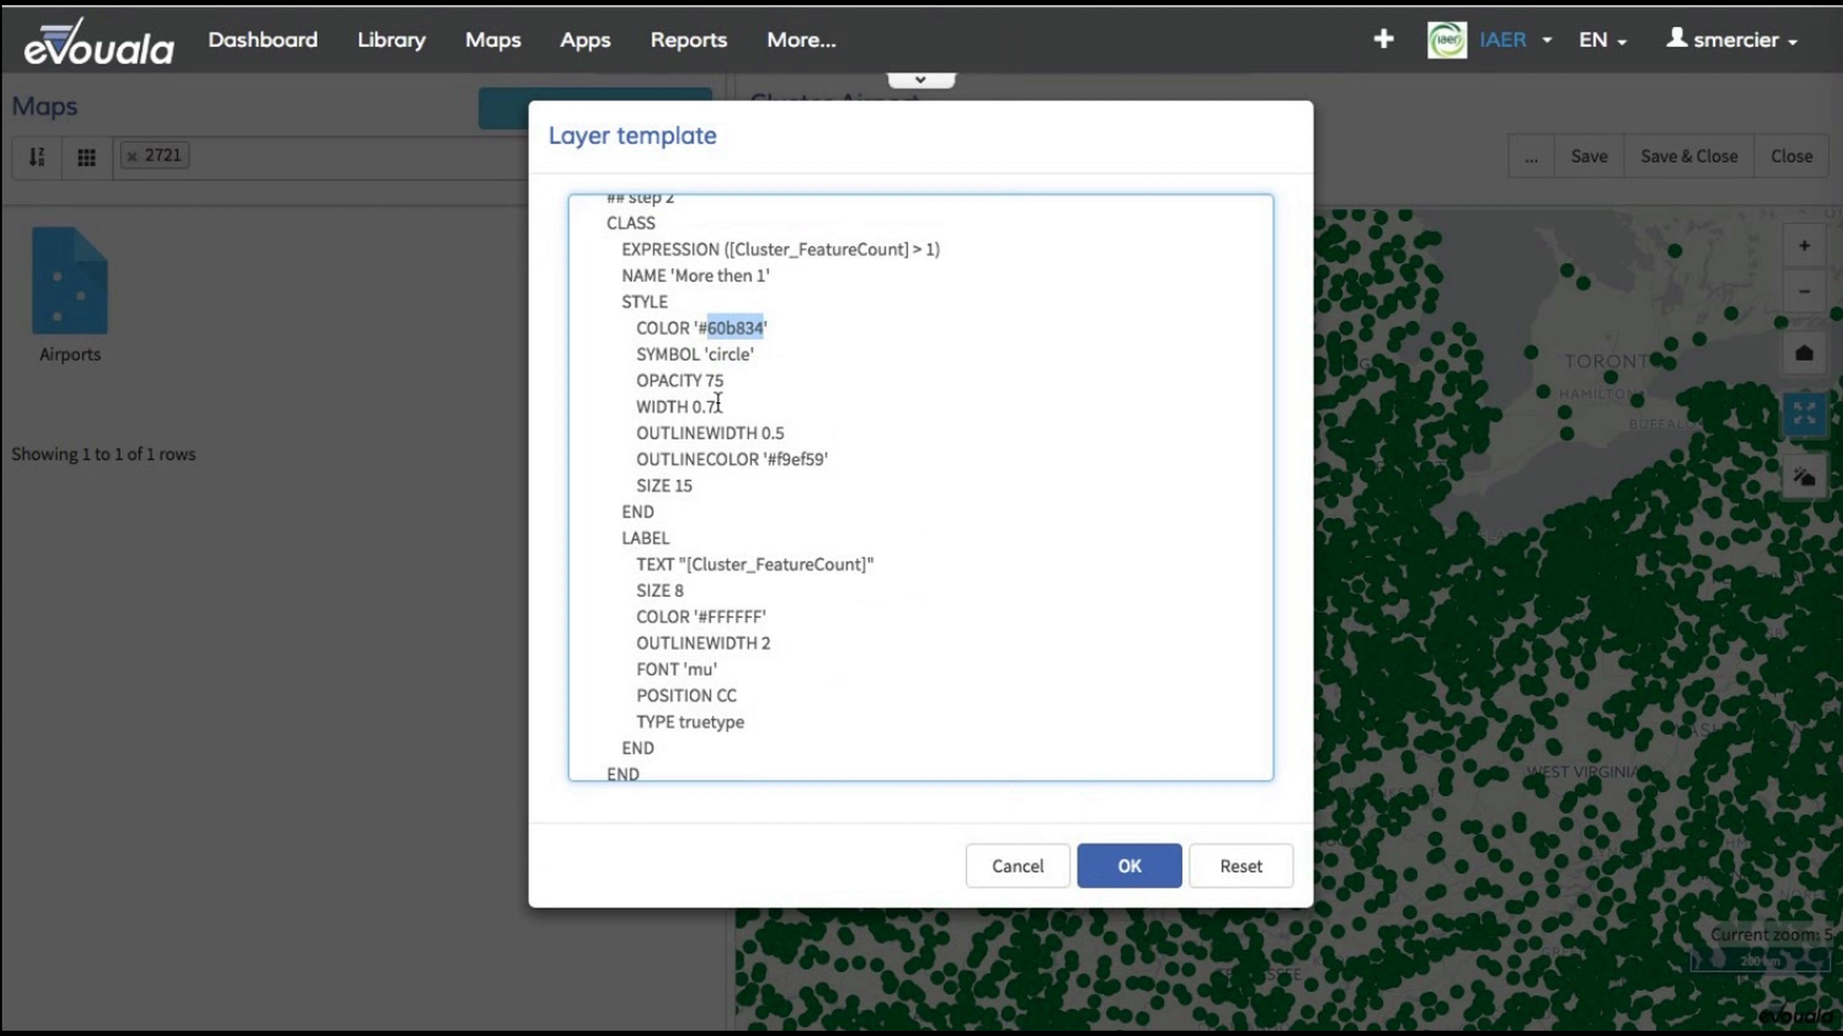
left_click_drag(724, 381, 638, 381)
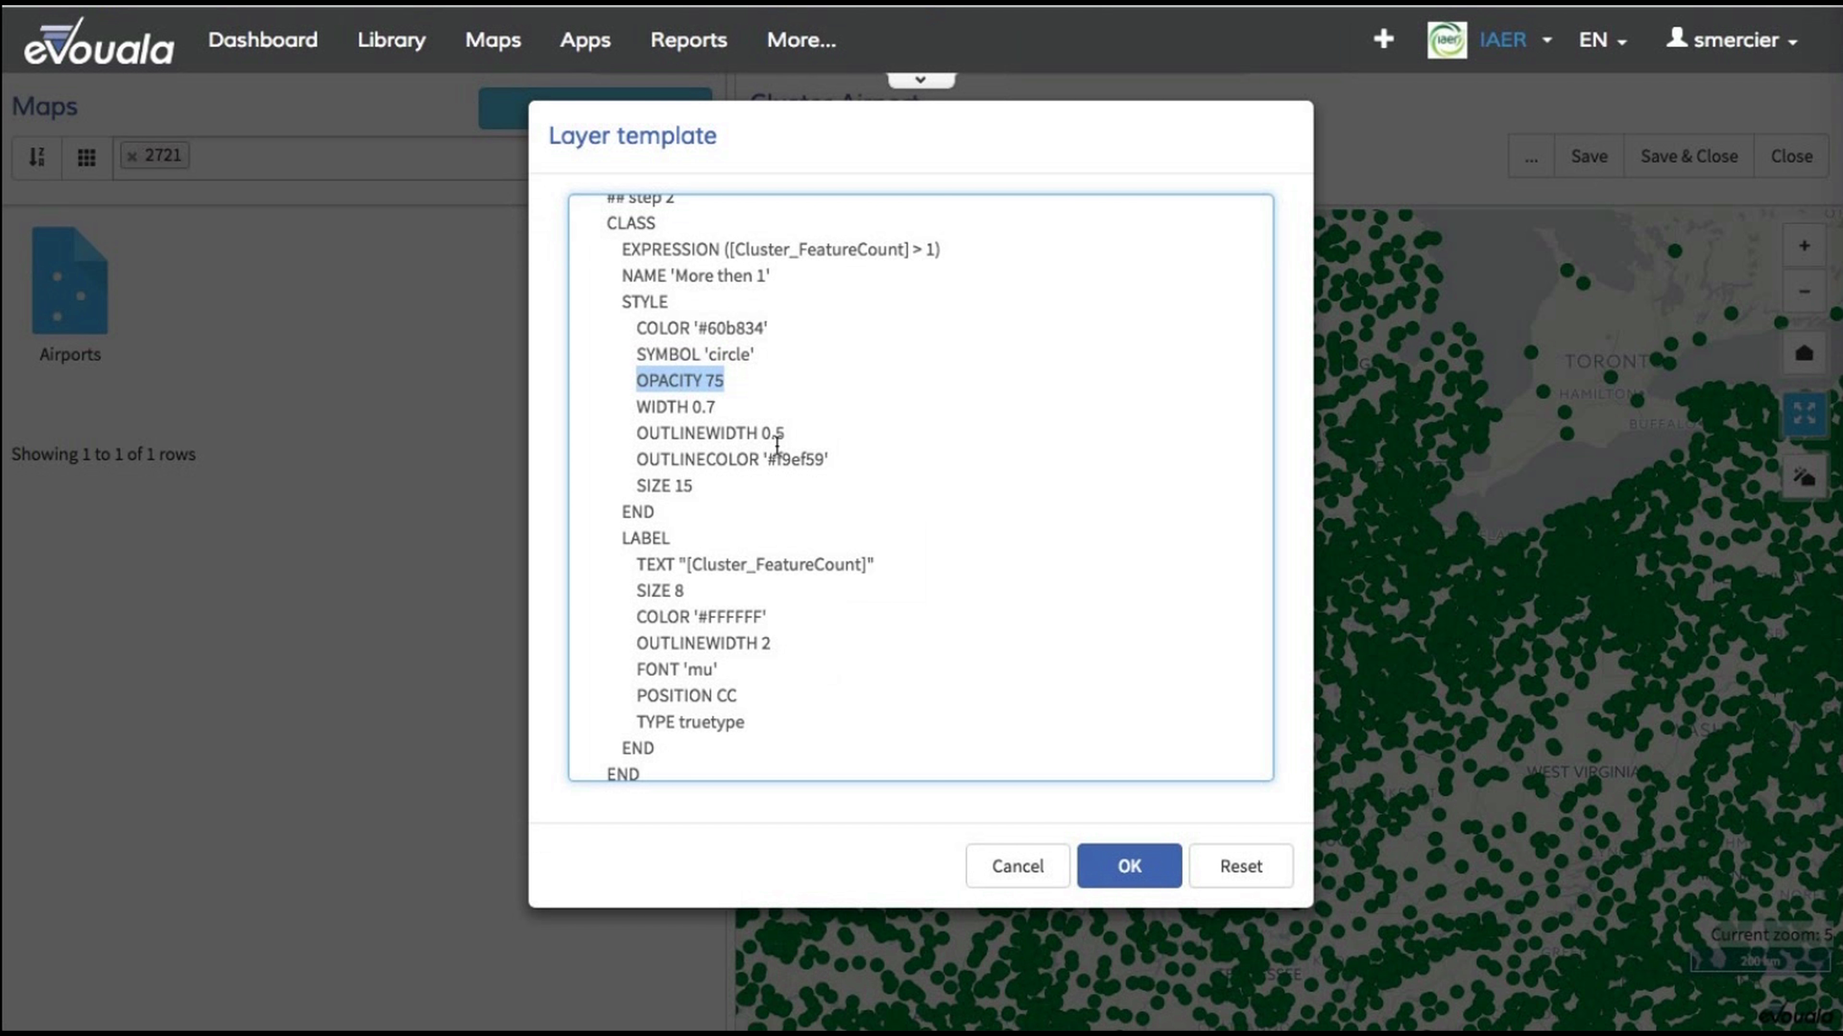
double_click(794, 459)
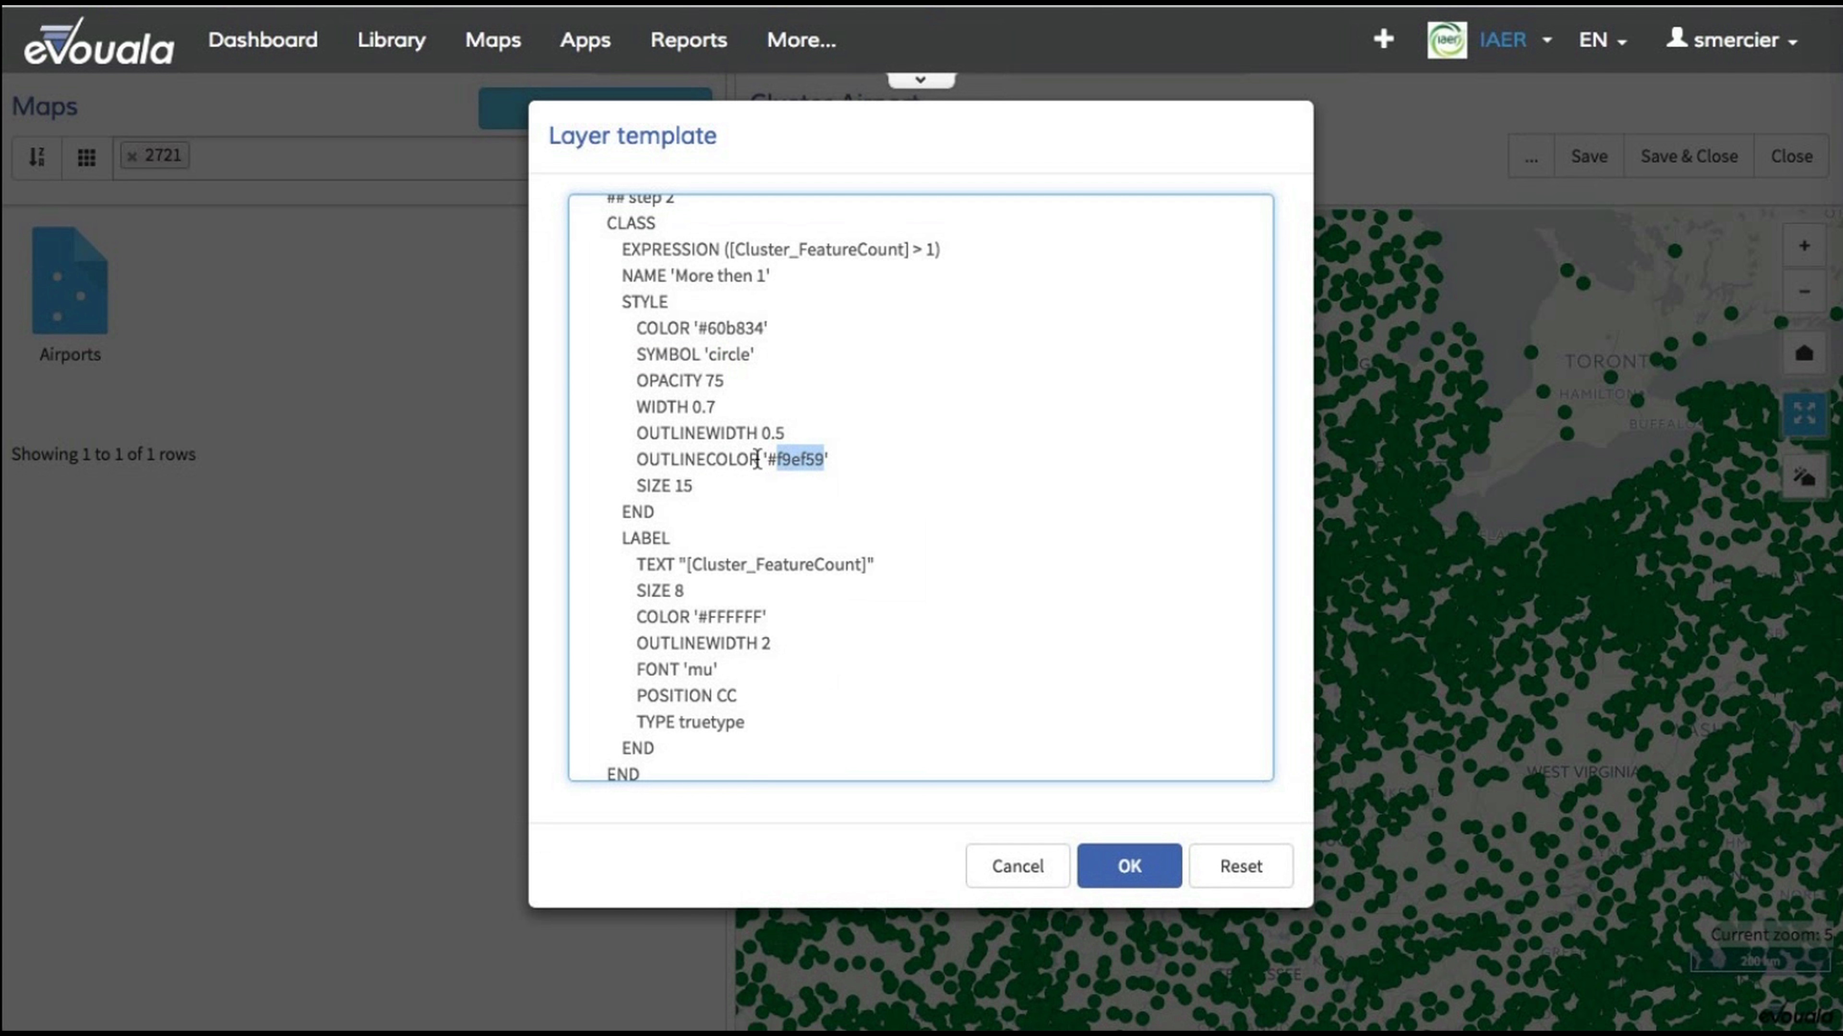
left_click_drag(689, 487, 584, 482)
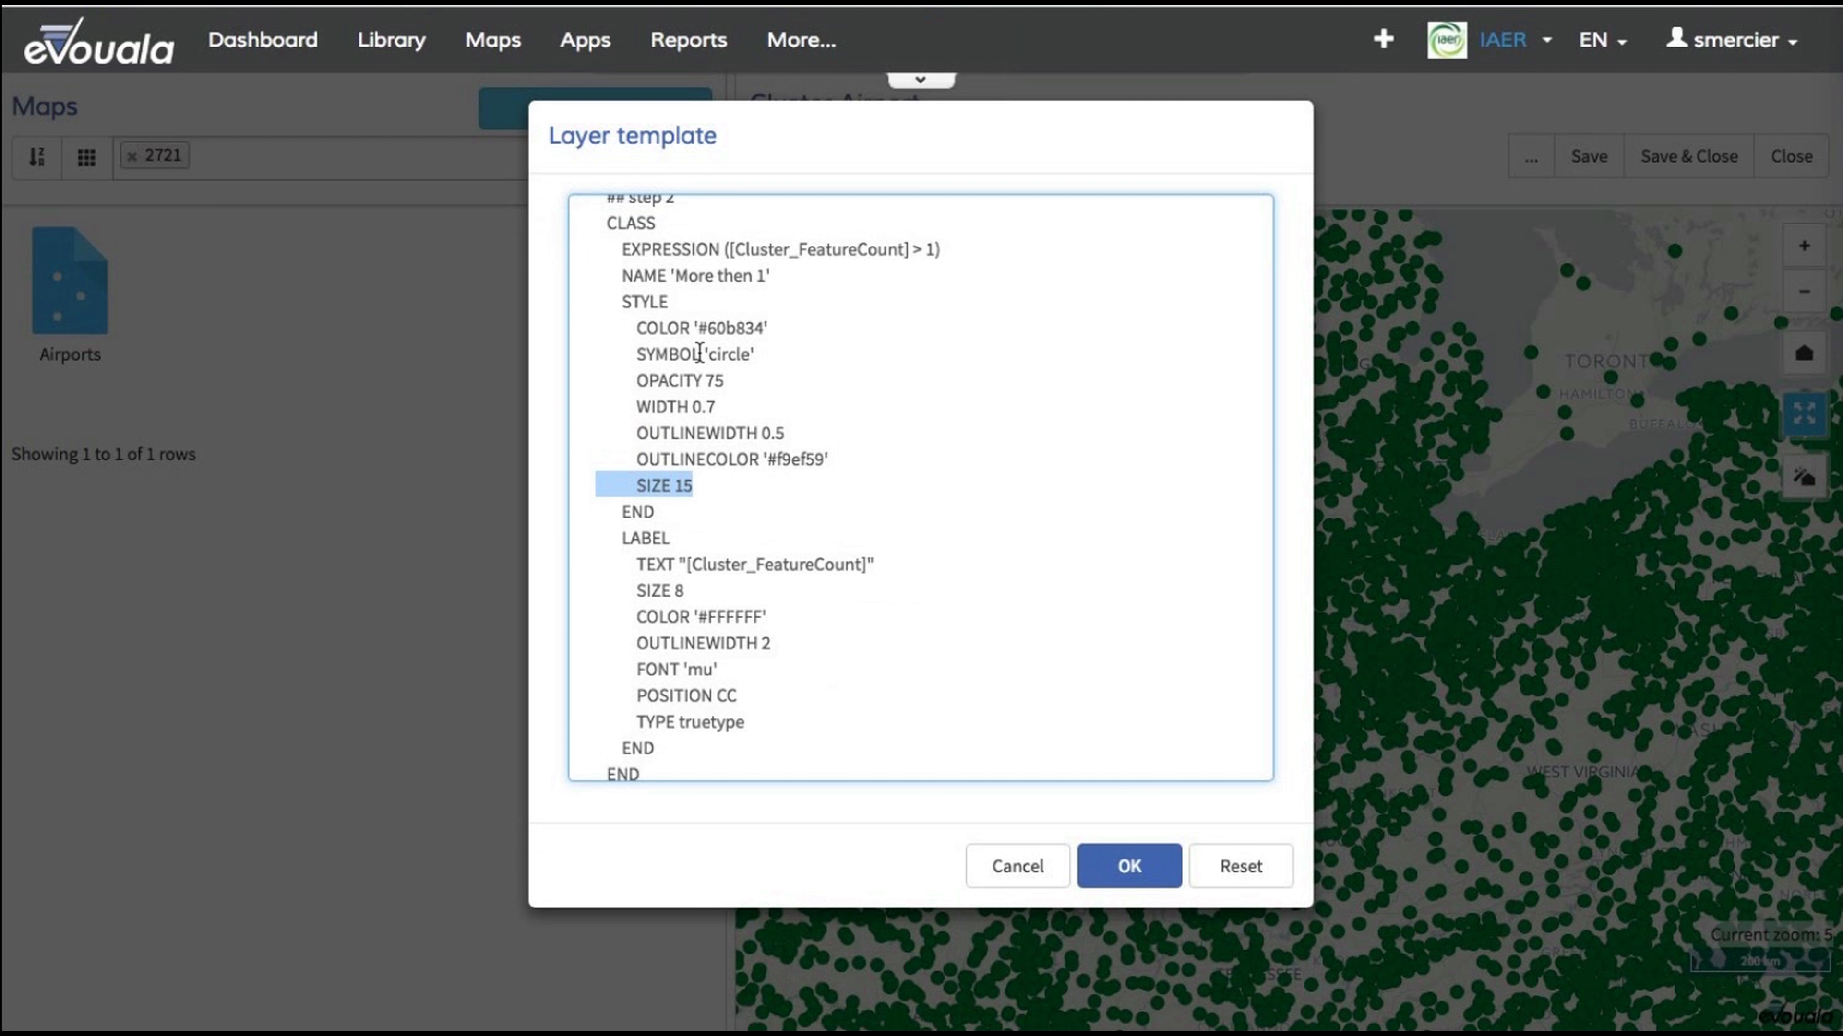
Step: Examine the class's LABEL block, including its size and font settings
scroll(698, 354, "up", 3)
scroll(701, 351, "down", 3)
scroll(702, 351, "down", 3)
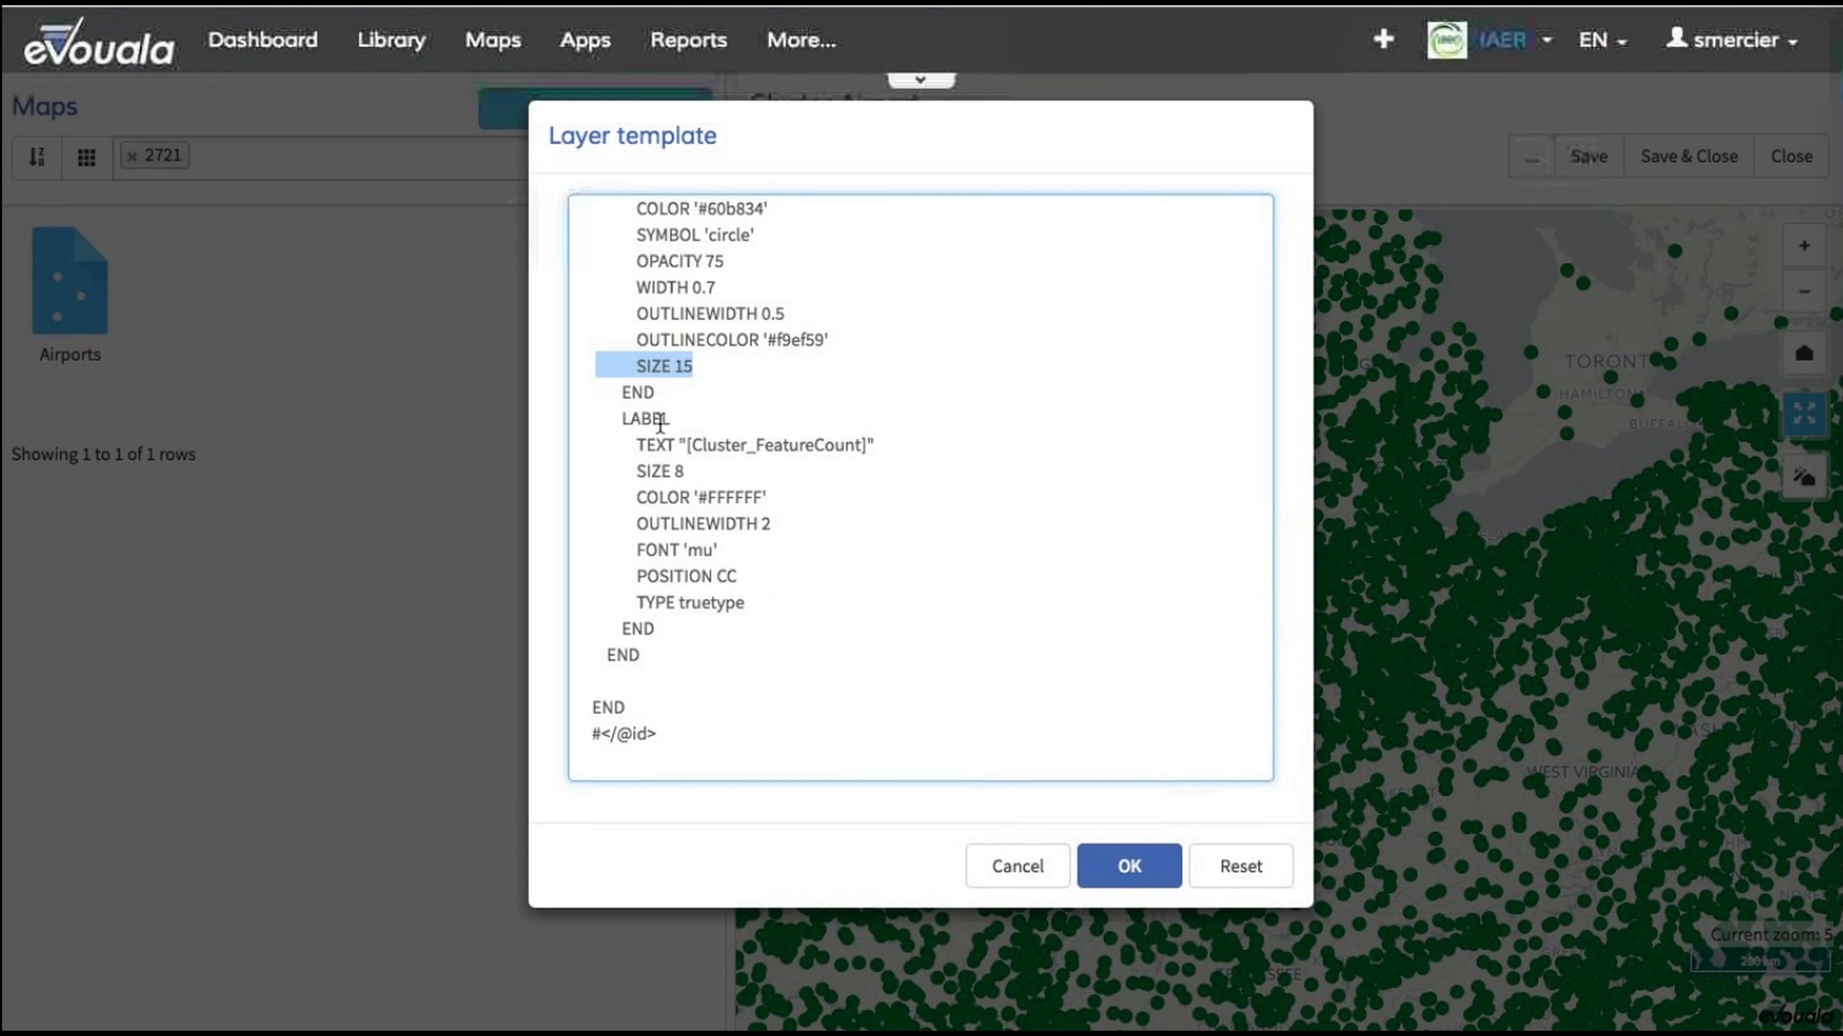
left_click_drag(537, 457, 534, 420)
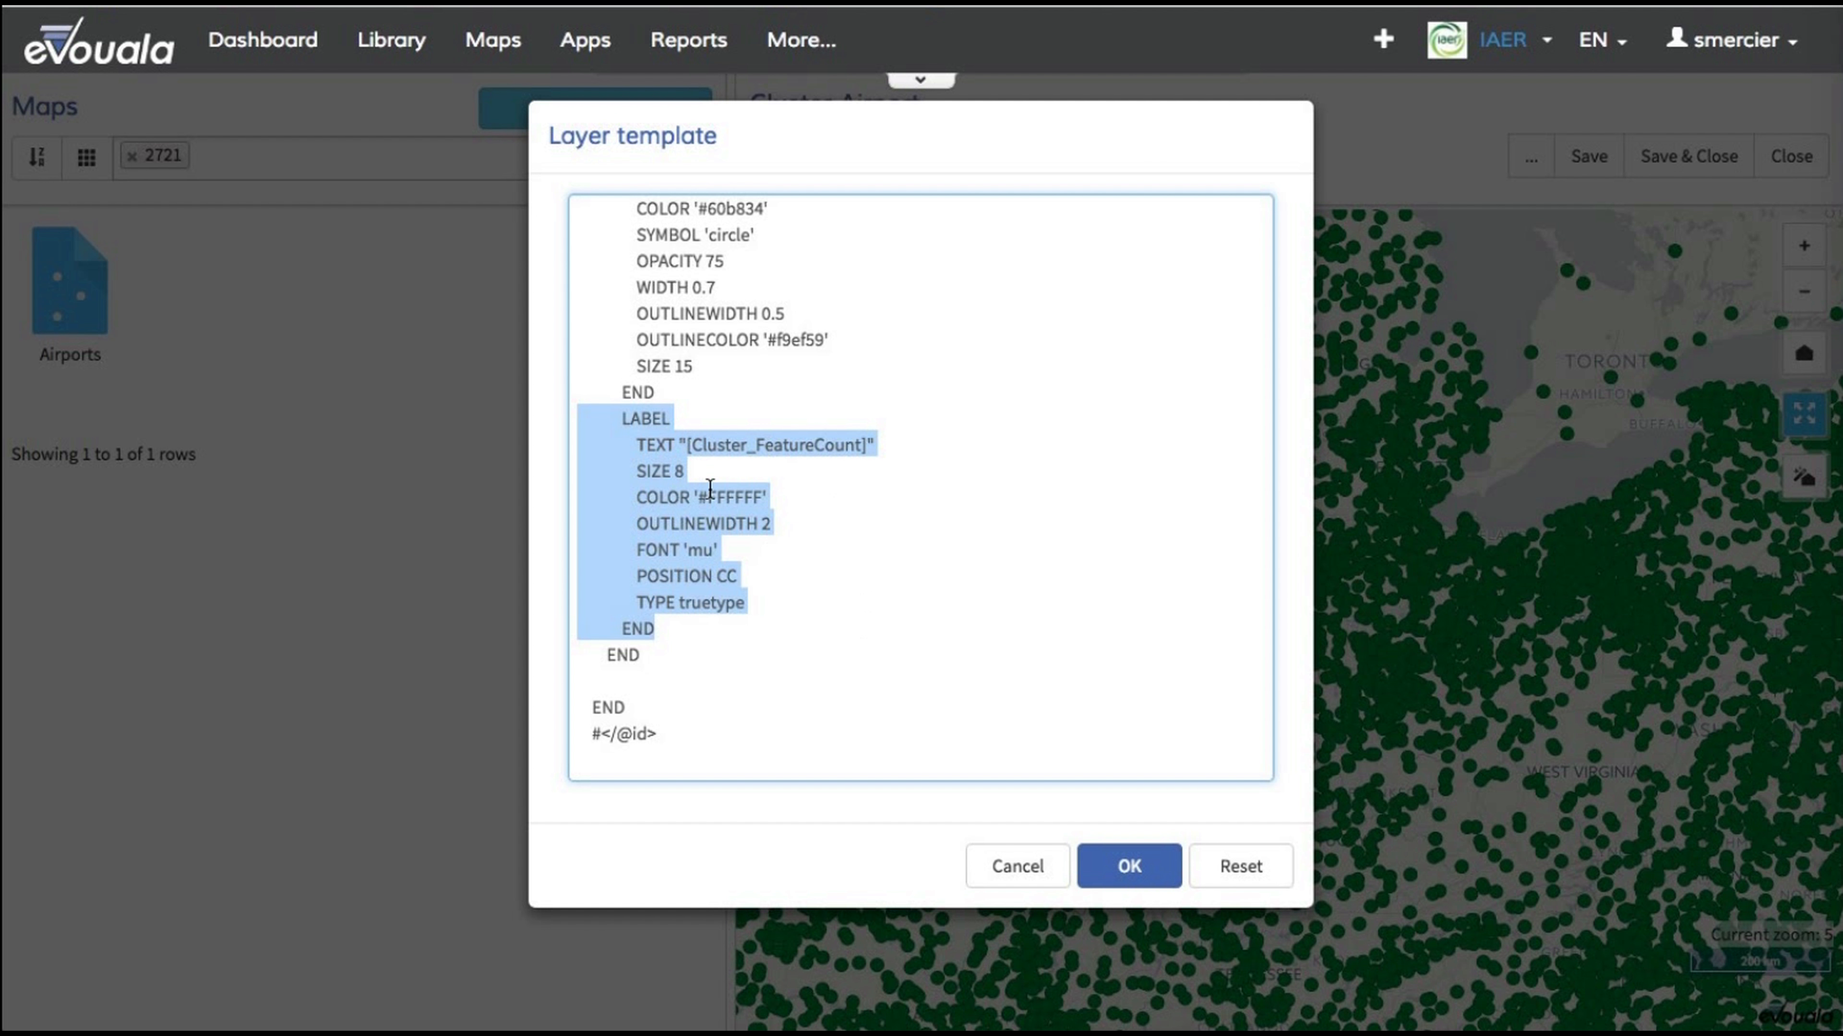
left_click(685, 472)
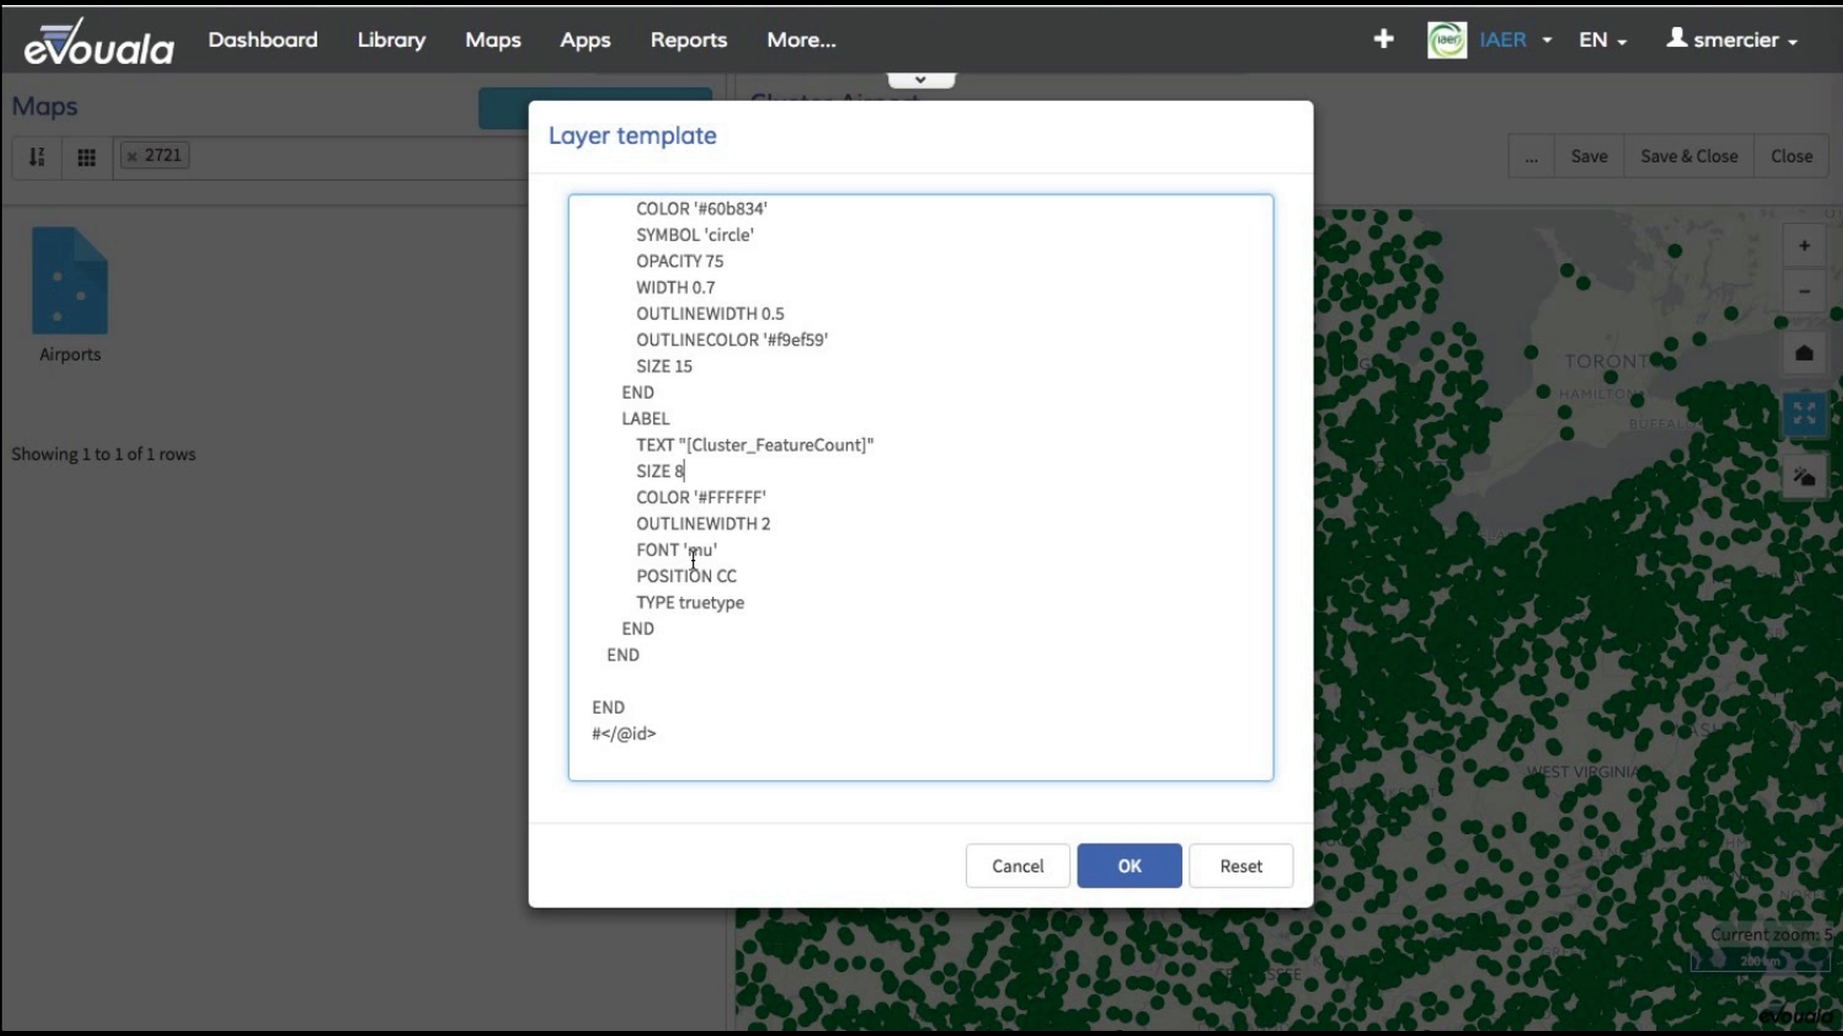
triple_click(653, 550)
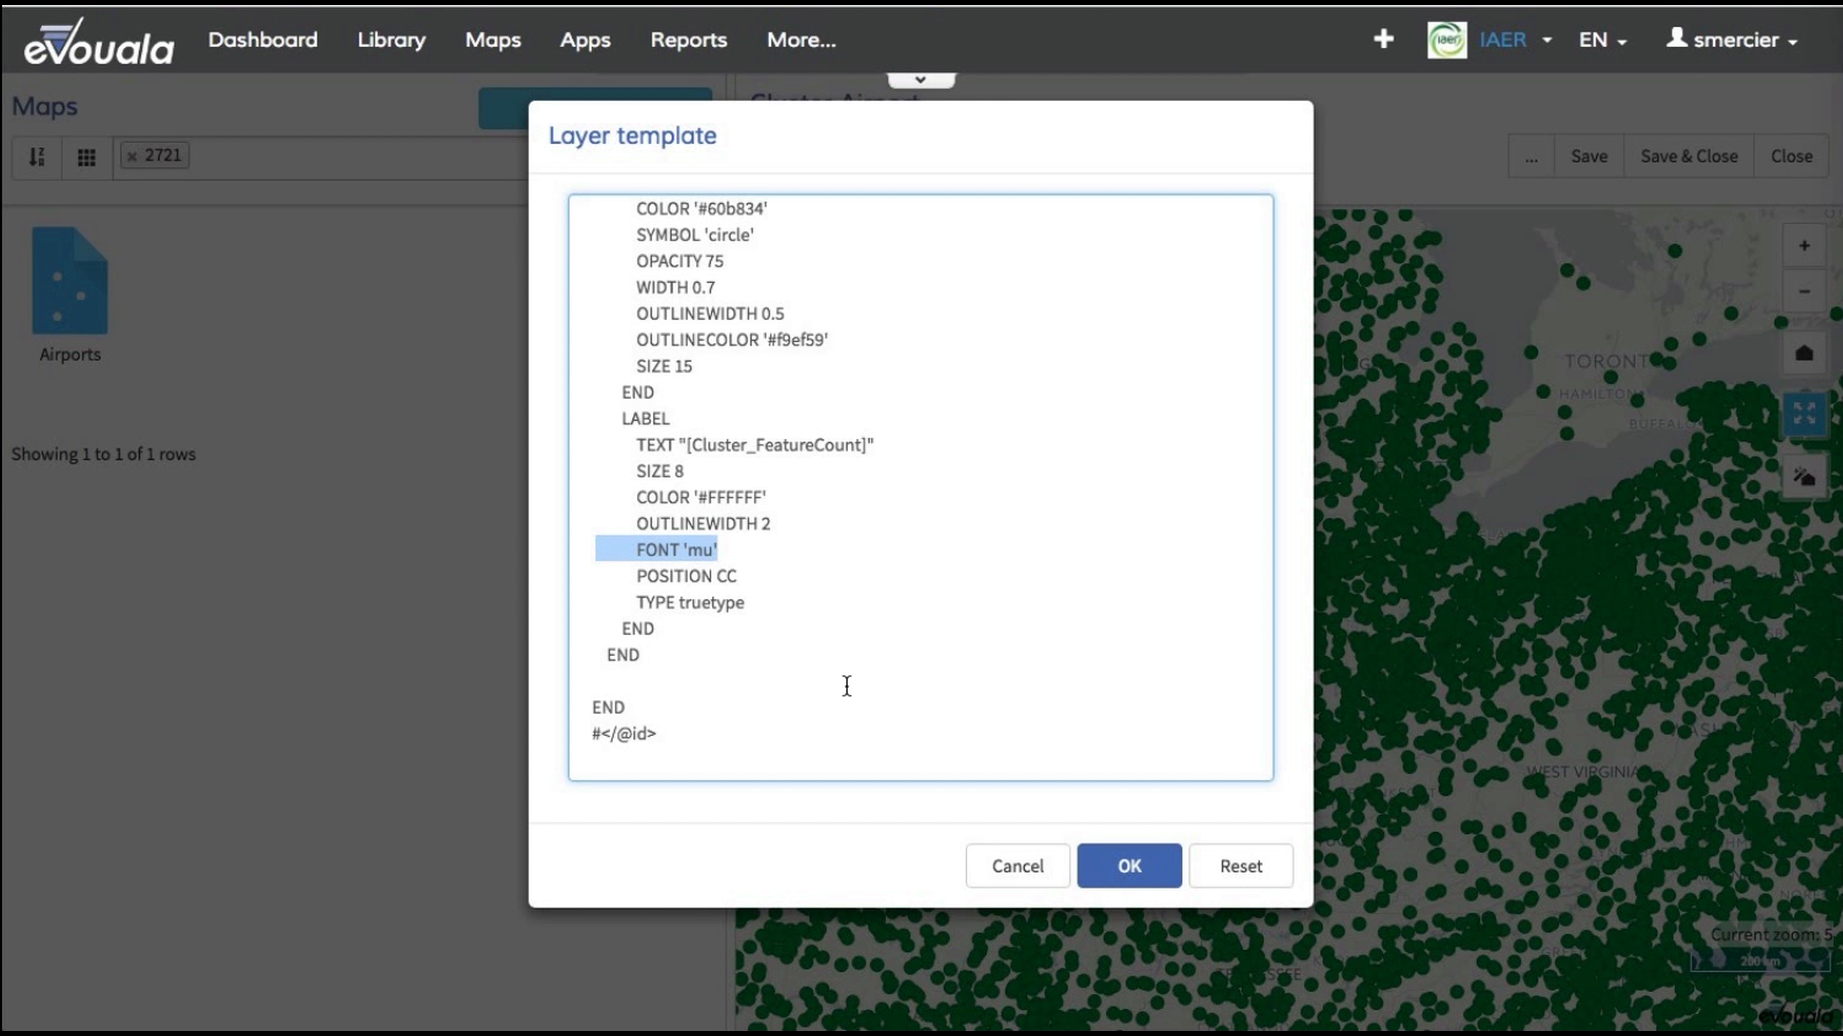
Step: Apply the edited template to the Airports layer and inspect the clusters on the map at closer zoom levels
left_click(1129, 871)
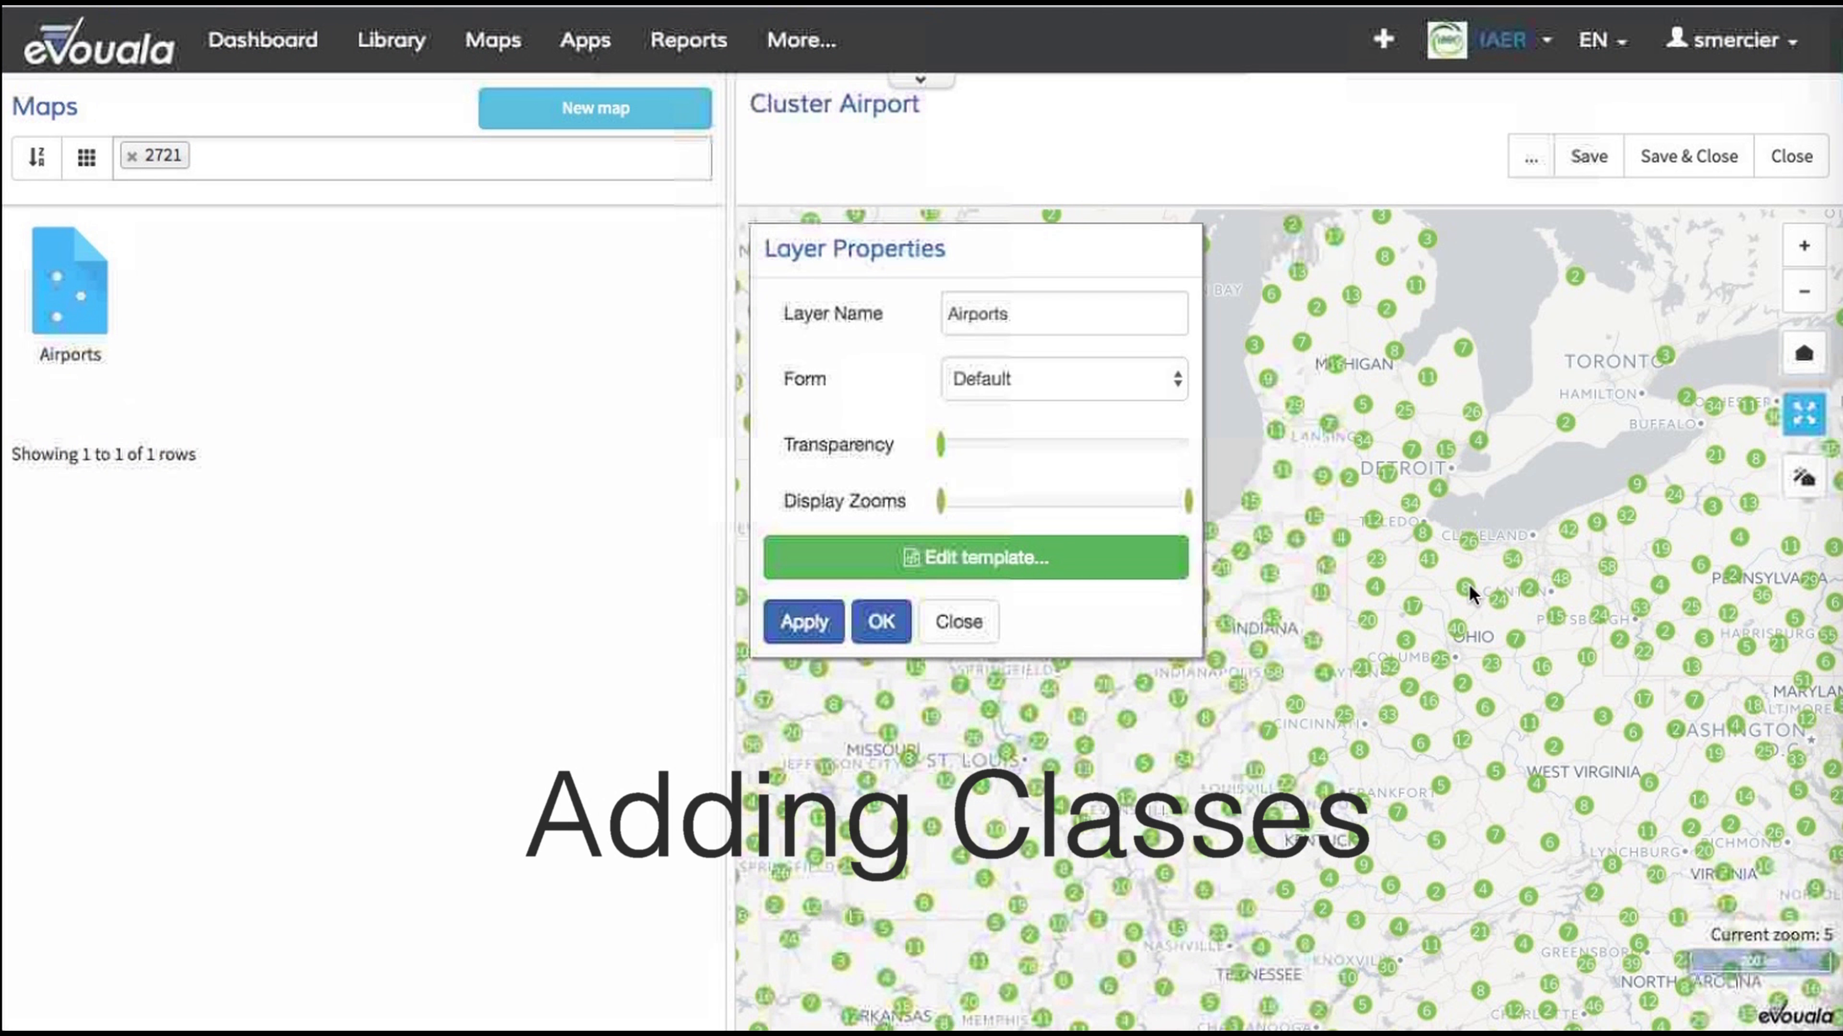
scroll(1451, 588, "up", 1)
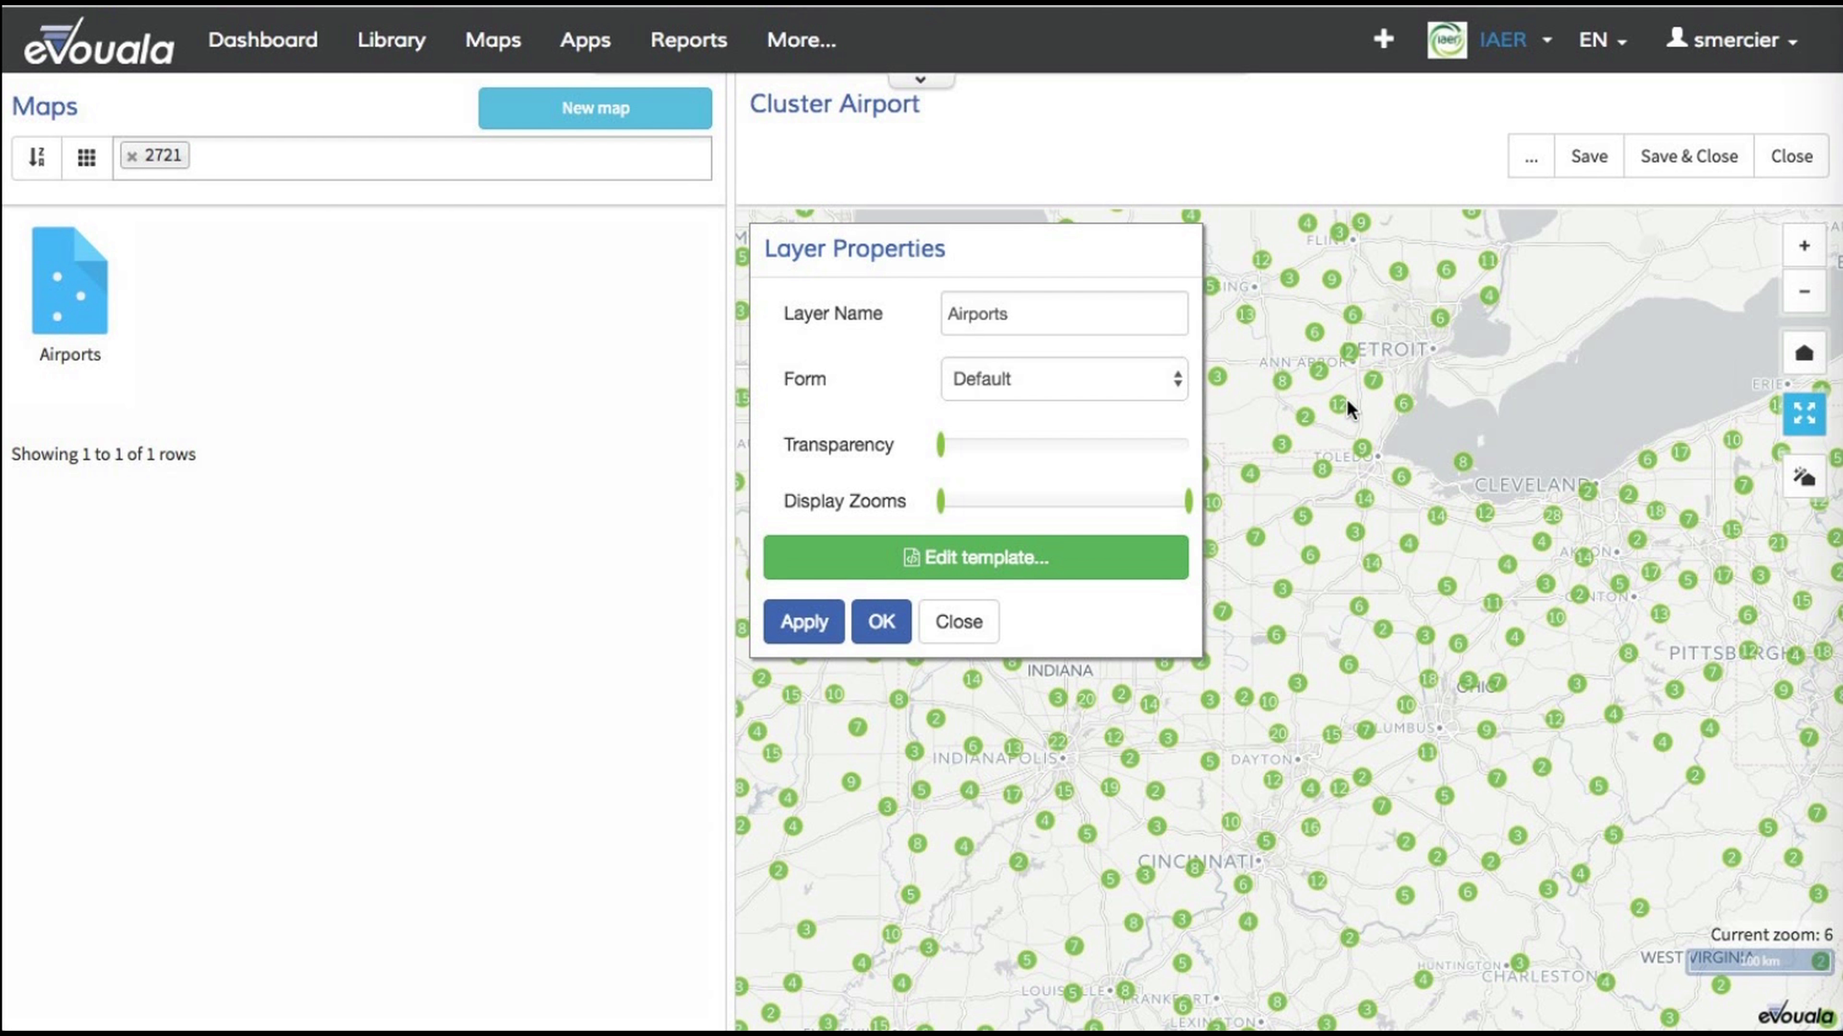
scroll(1396, 392, "up", 2)
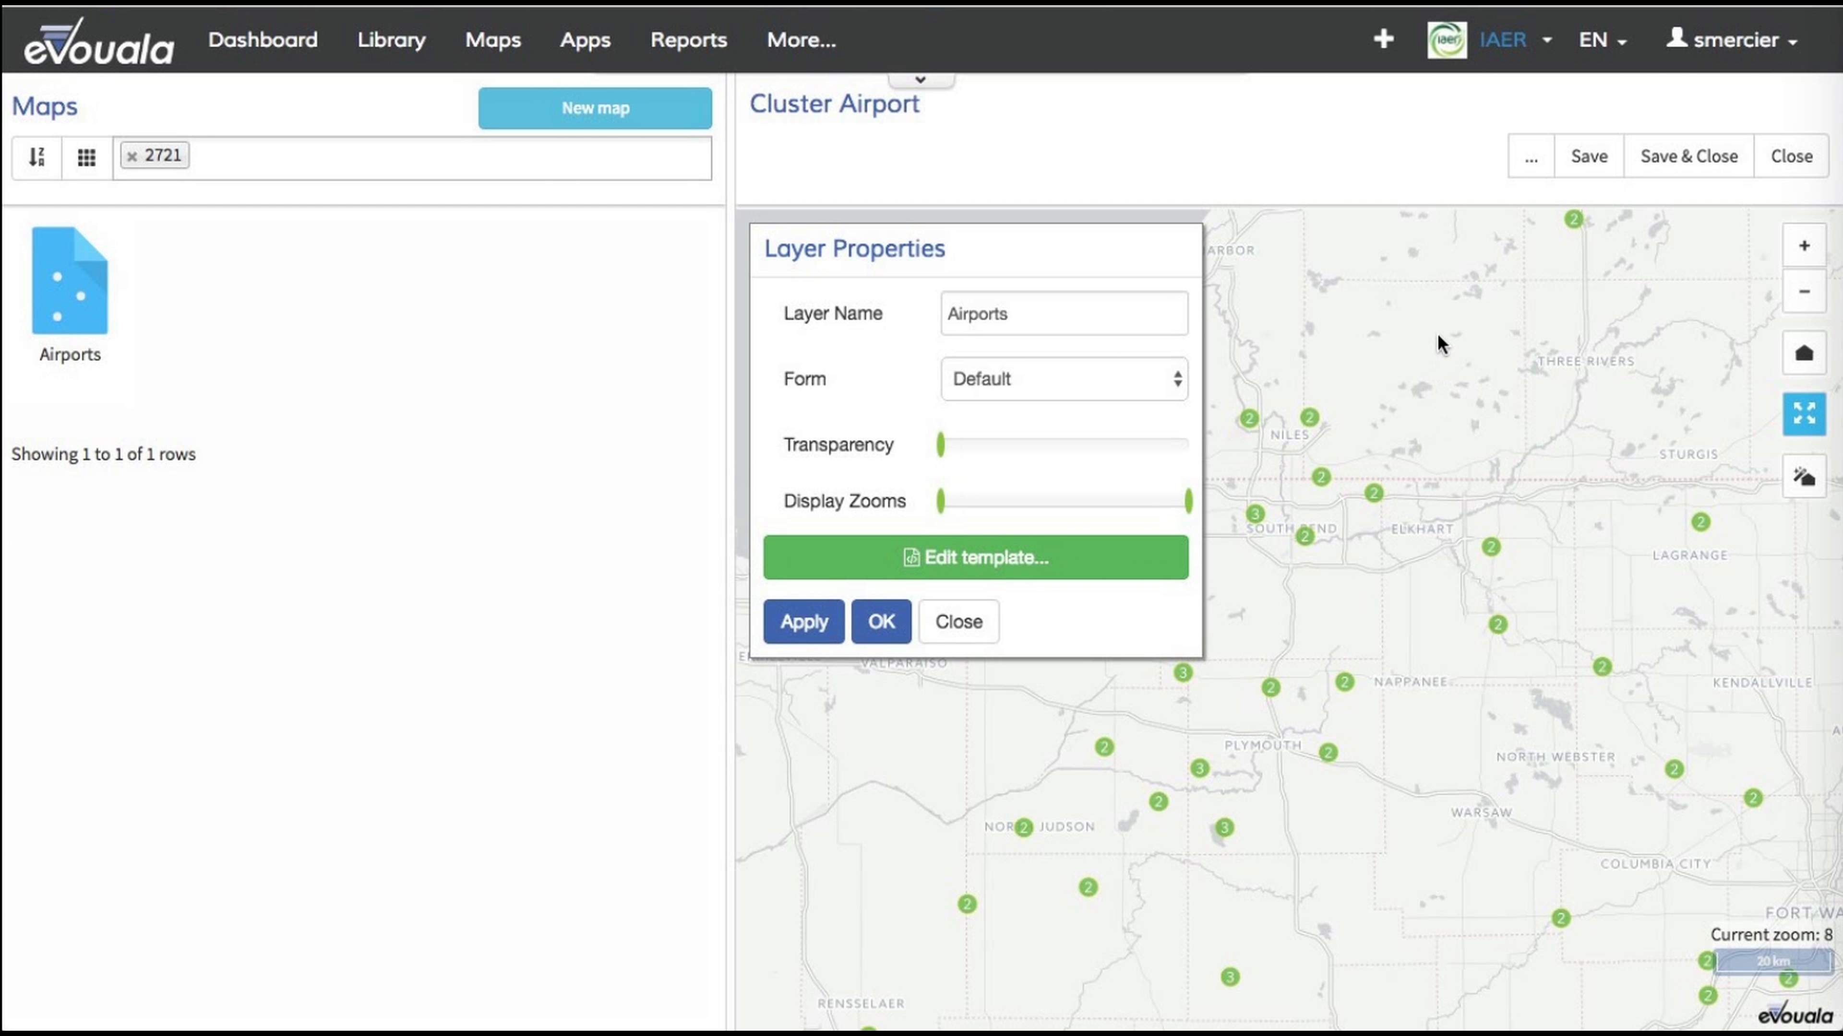
Step: Below the 'More then 1' class, add the comment "# step 3" and a circle CLASS named 'Single Airport' with expression ([Cluster_FeatureCount] = 1) and size 7
left_click(905, 555)
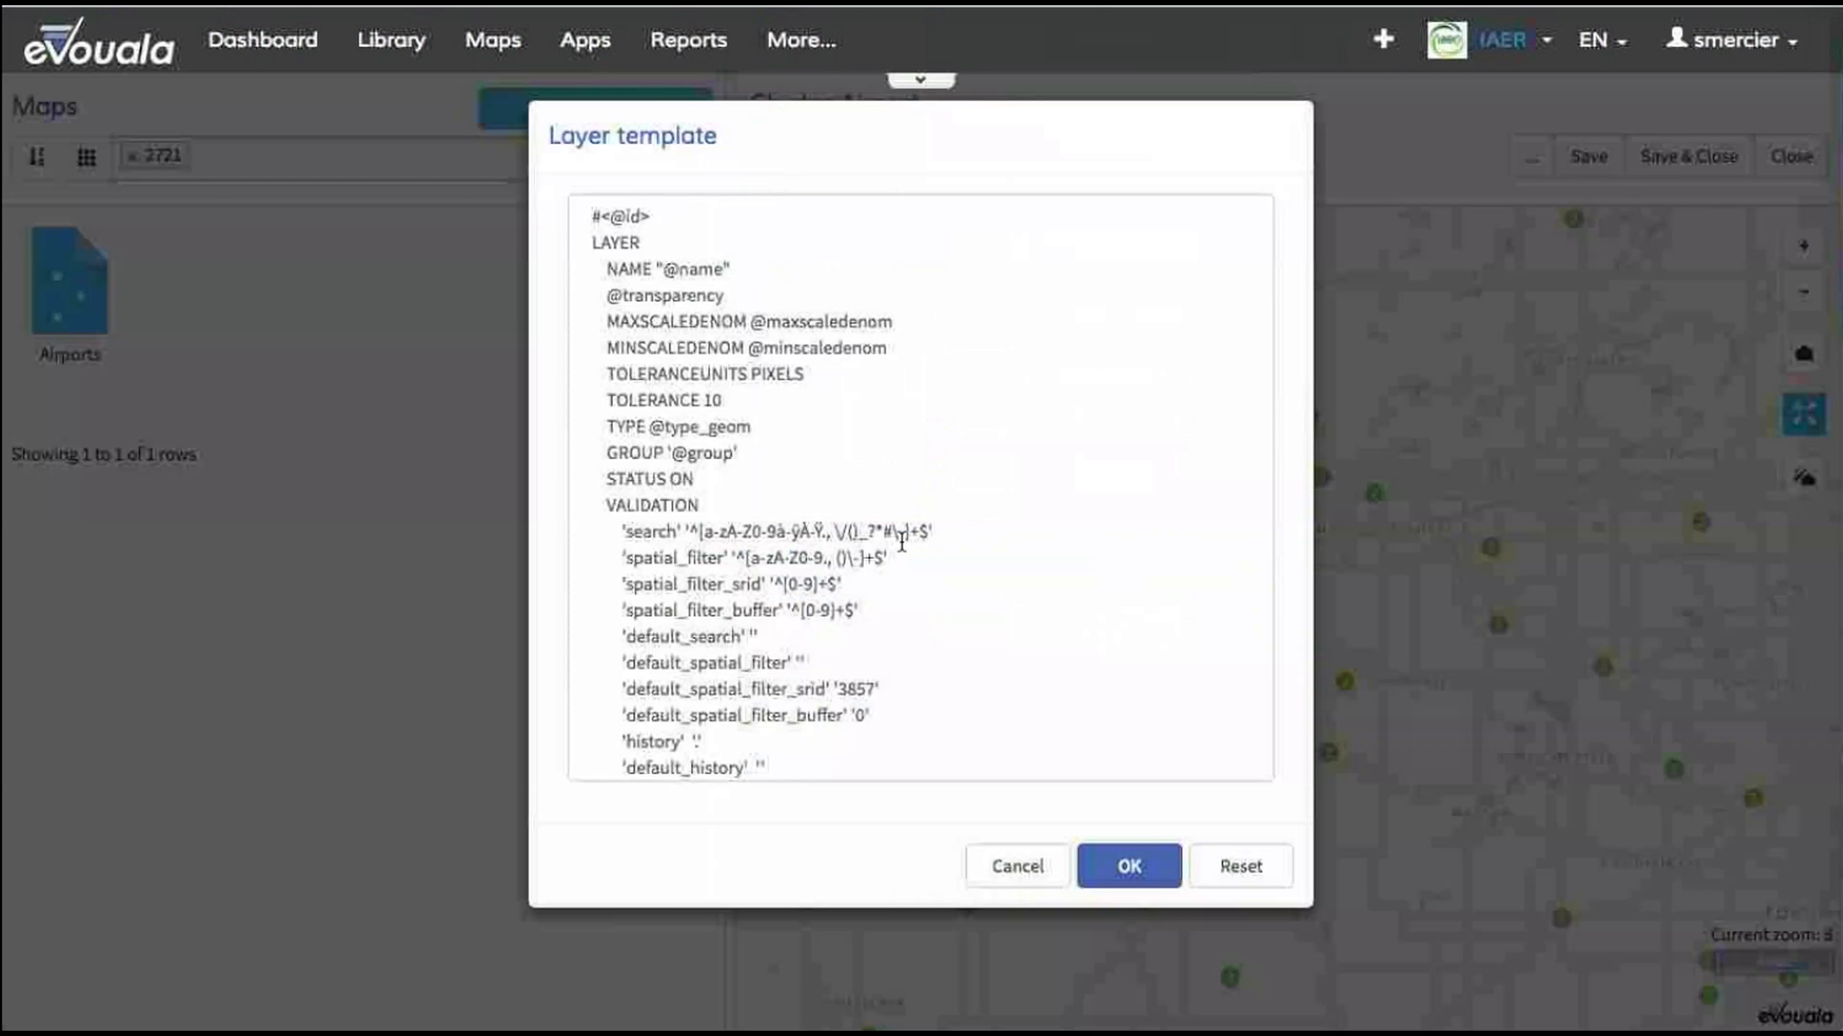
scroll(825, 487, "down", 15)
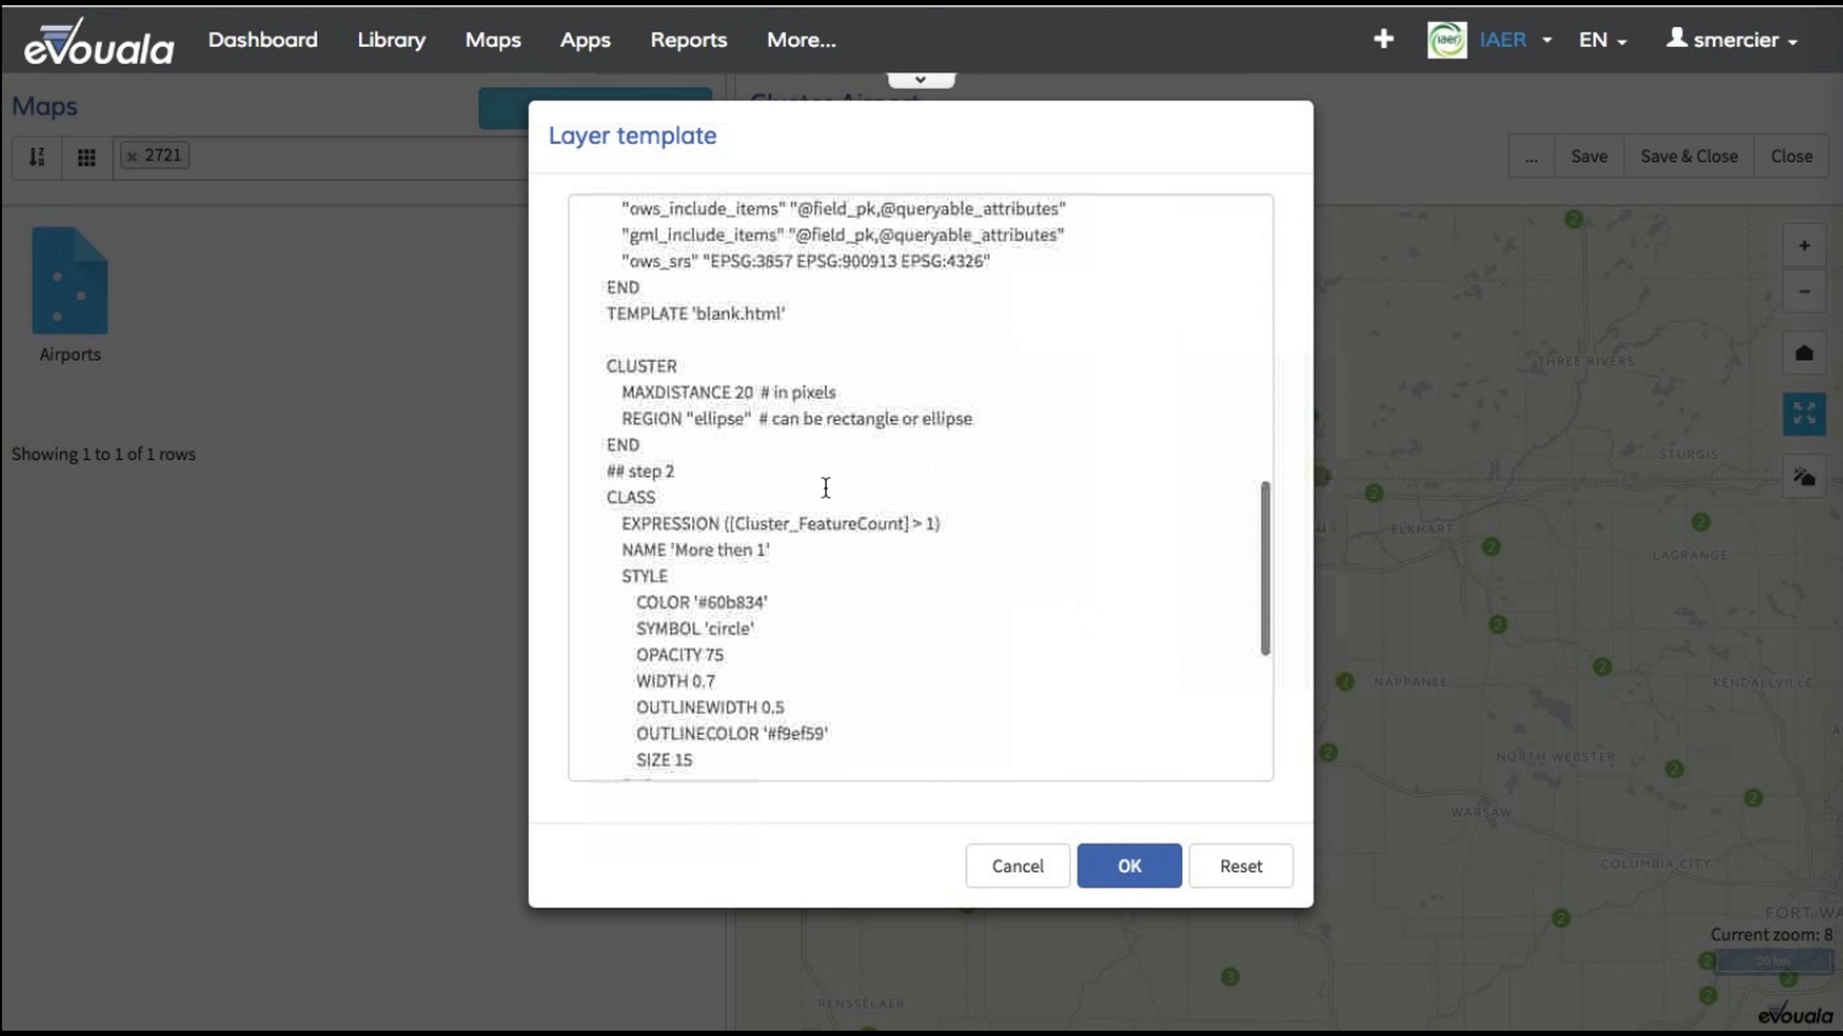
scroll(825, 488, "down", 3)
left_click(668, 659)
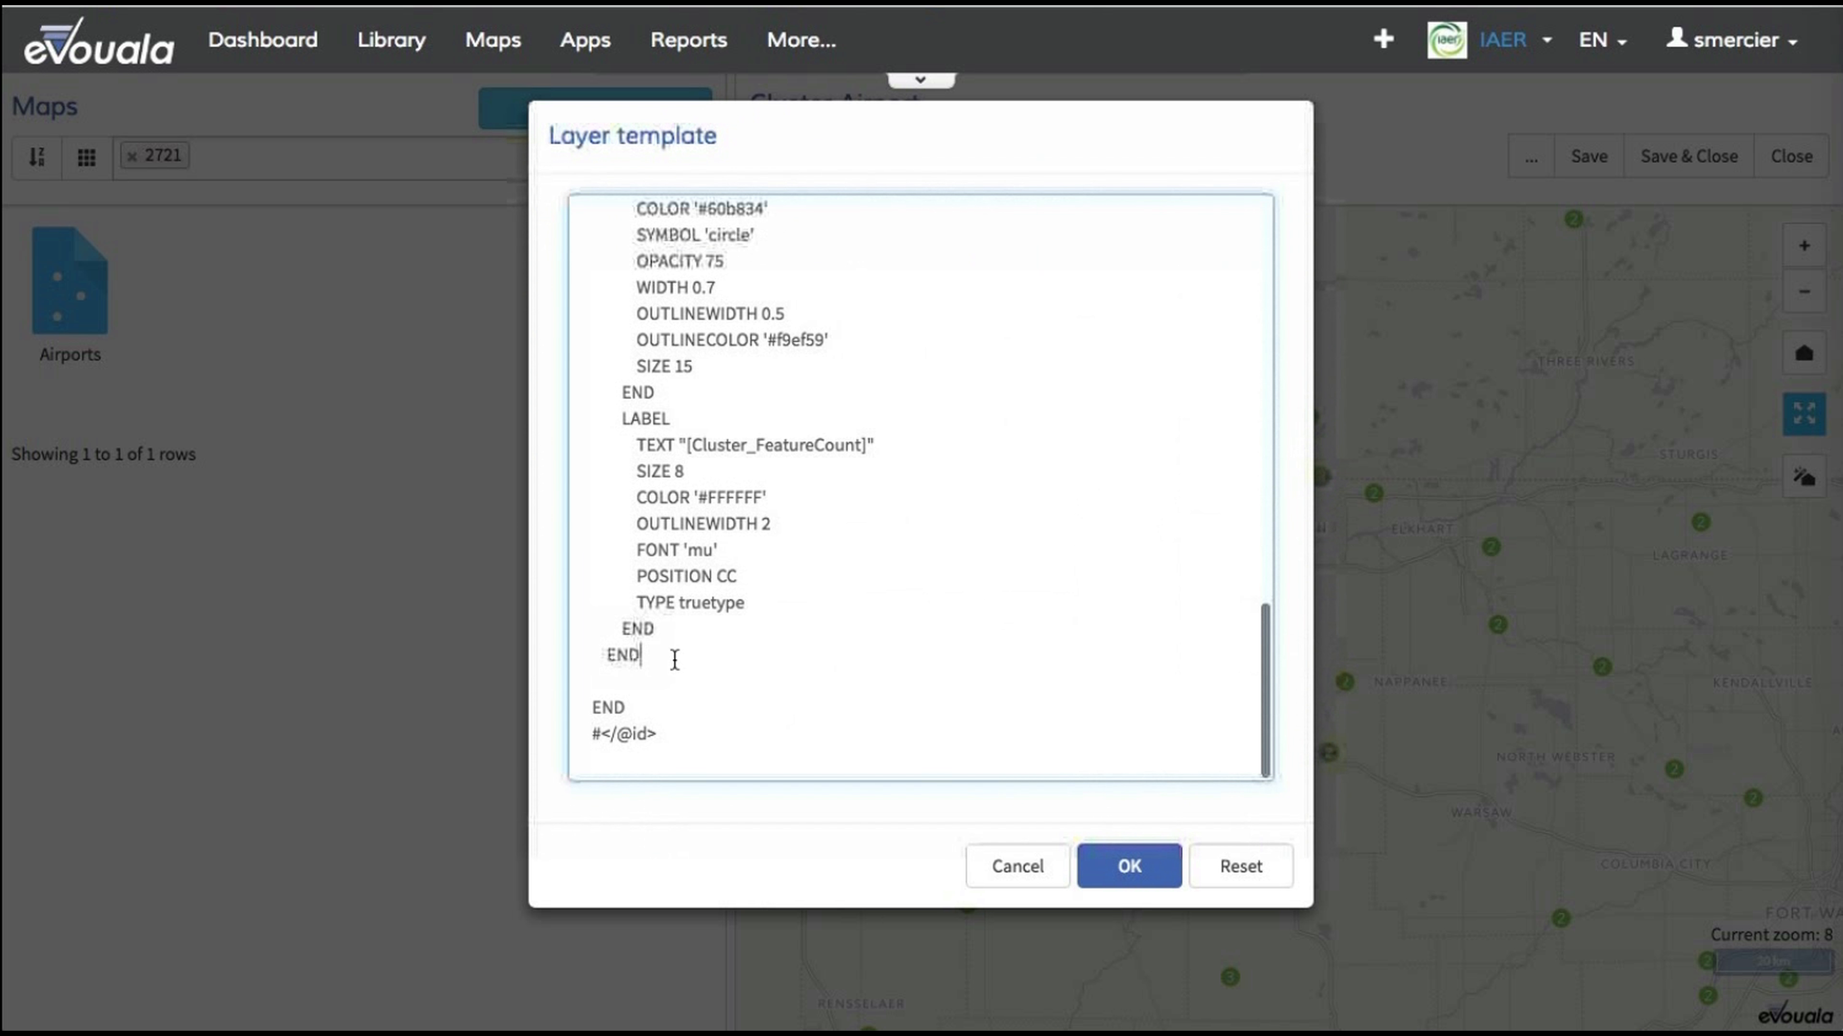
left_click(652, 668)
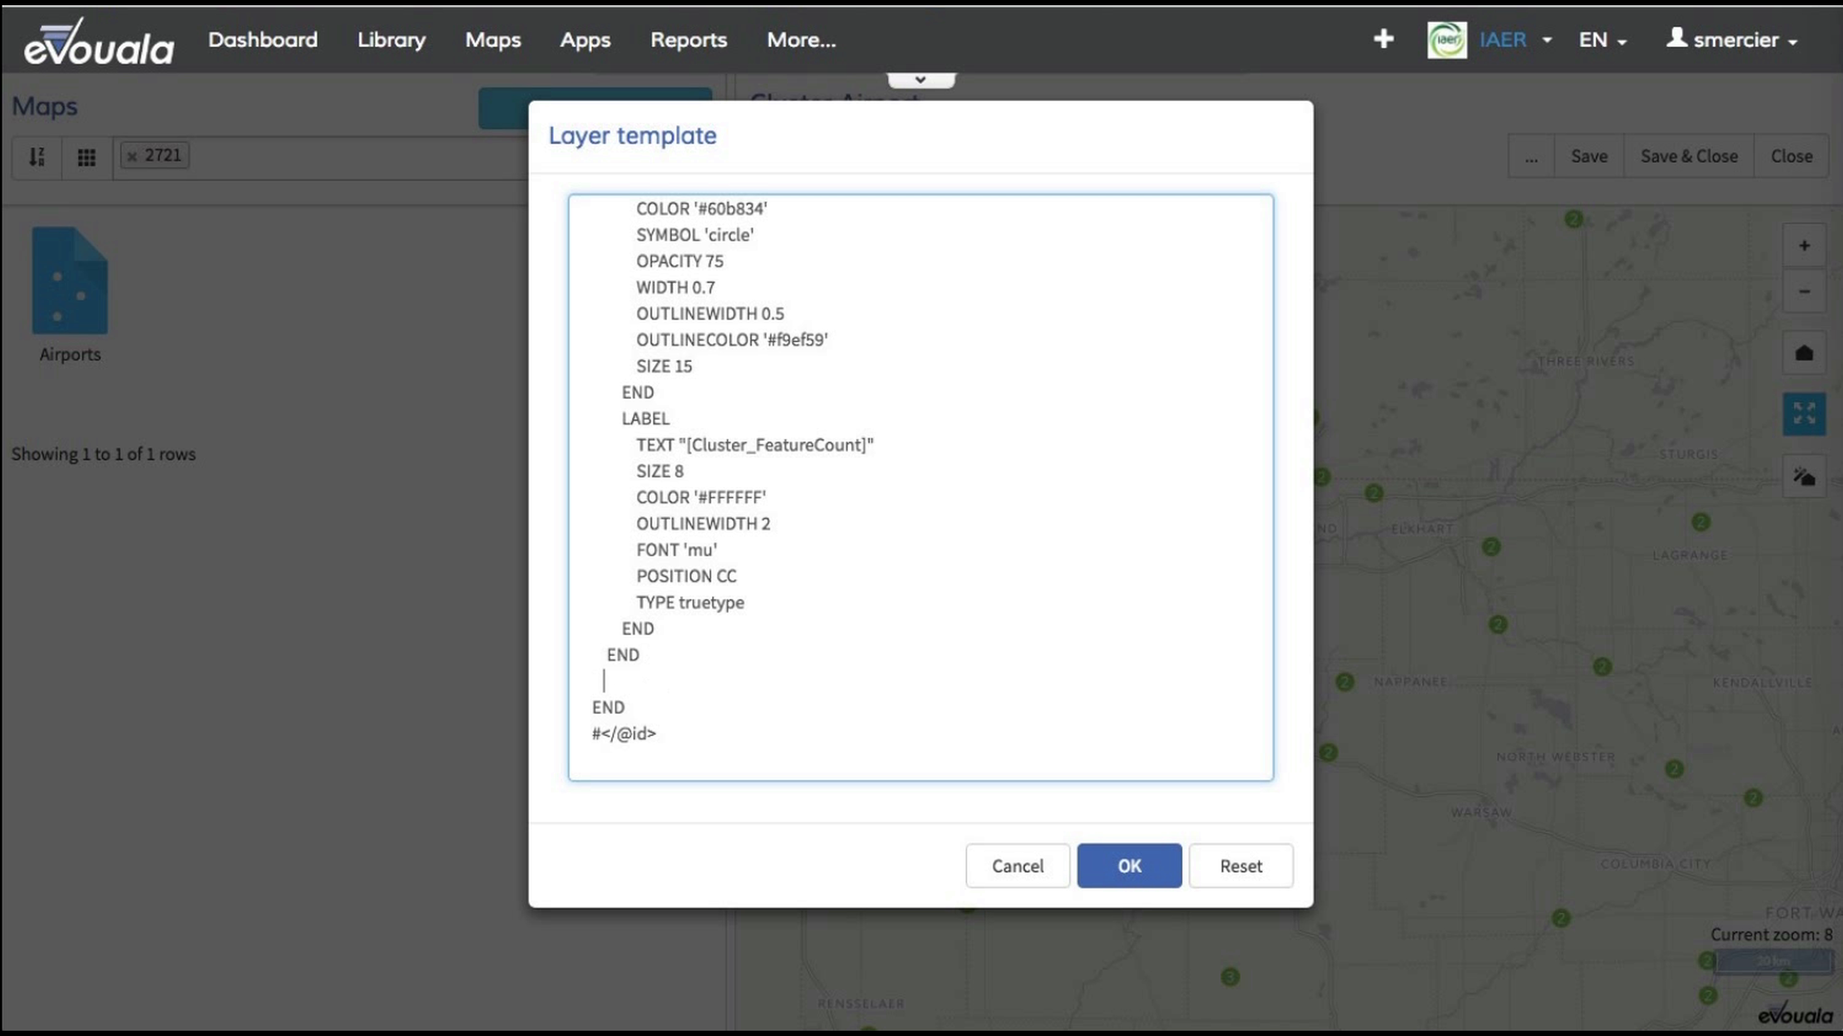
type("# step 3")
key("Return")
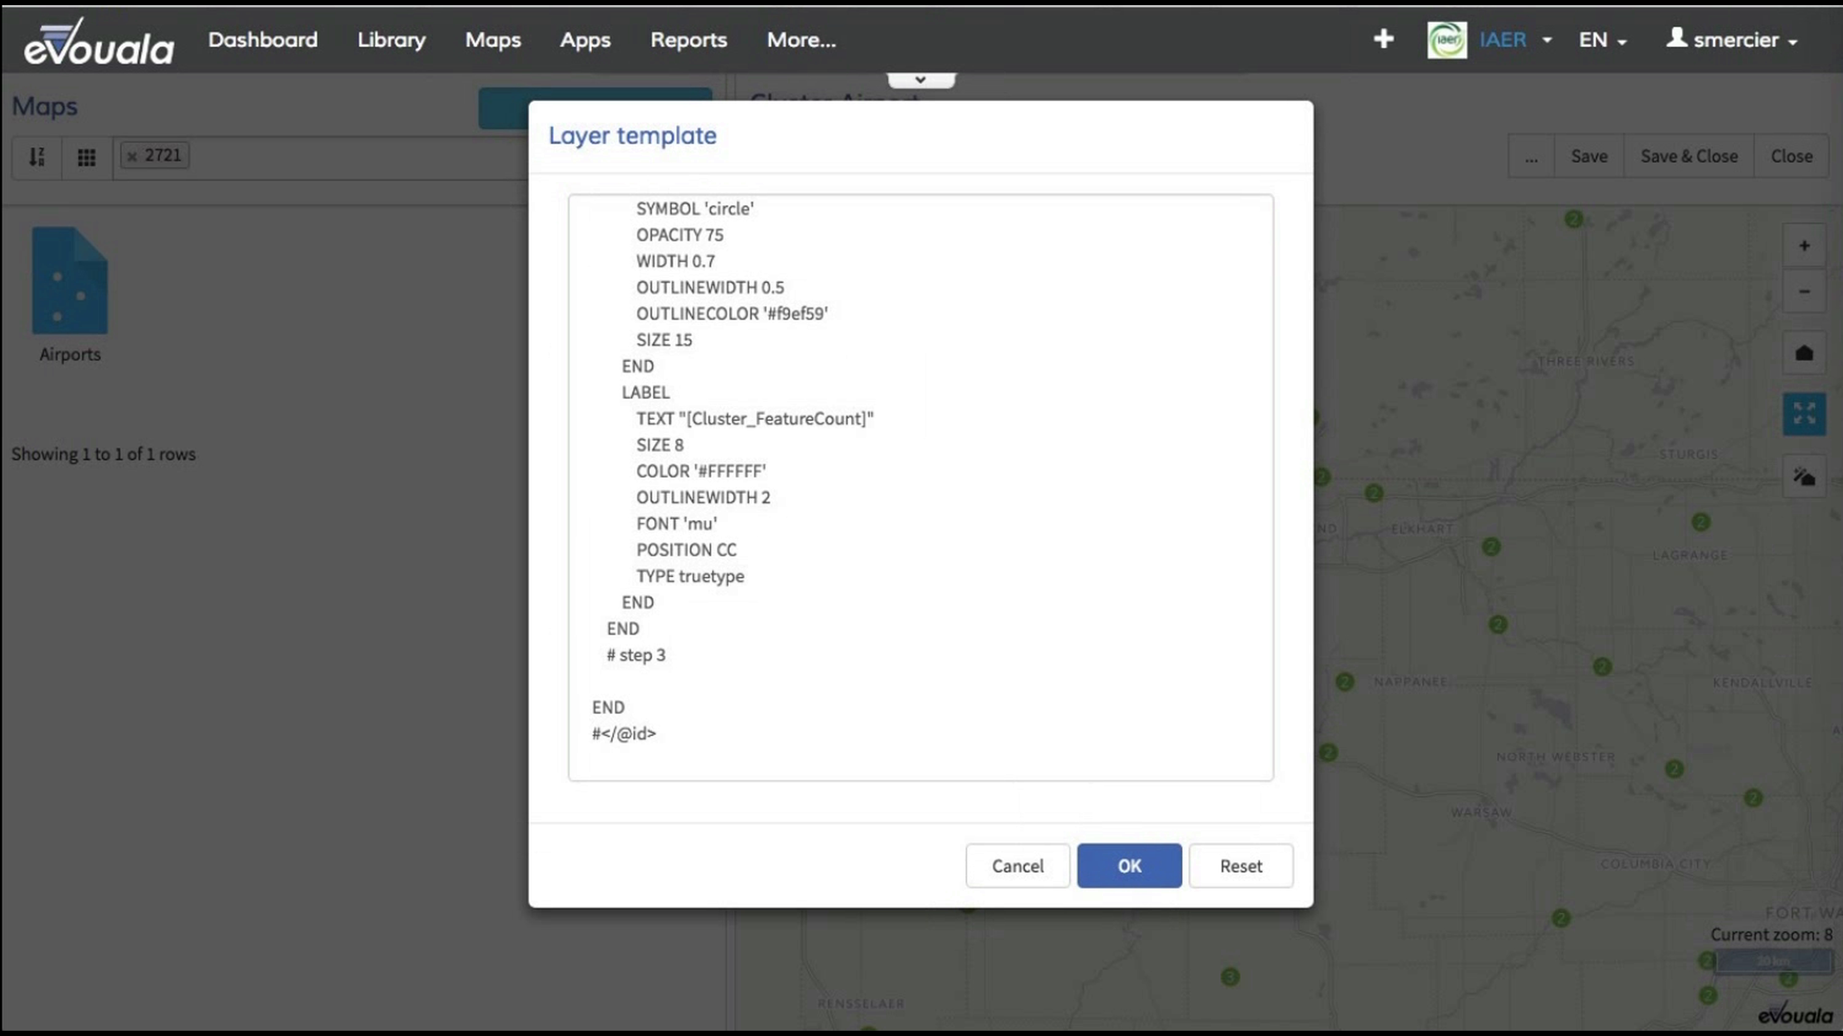
left_click(631, 675)
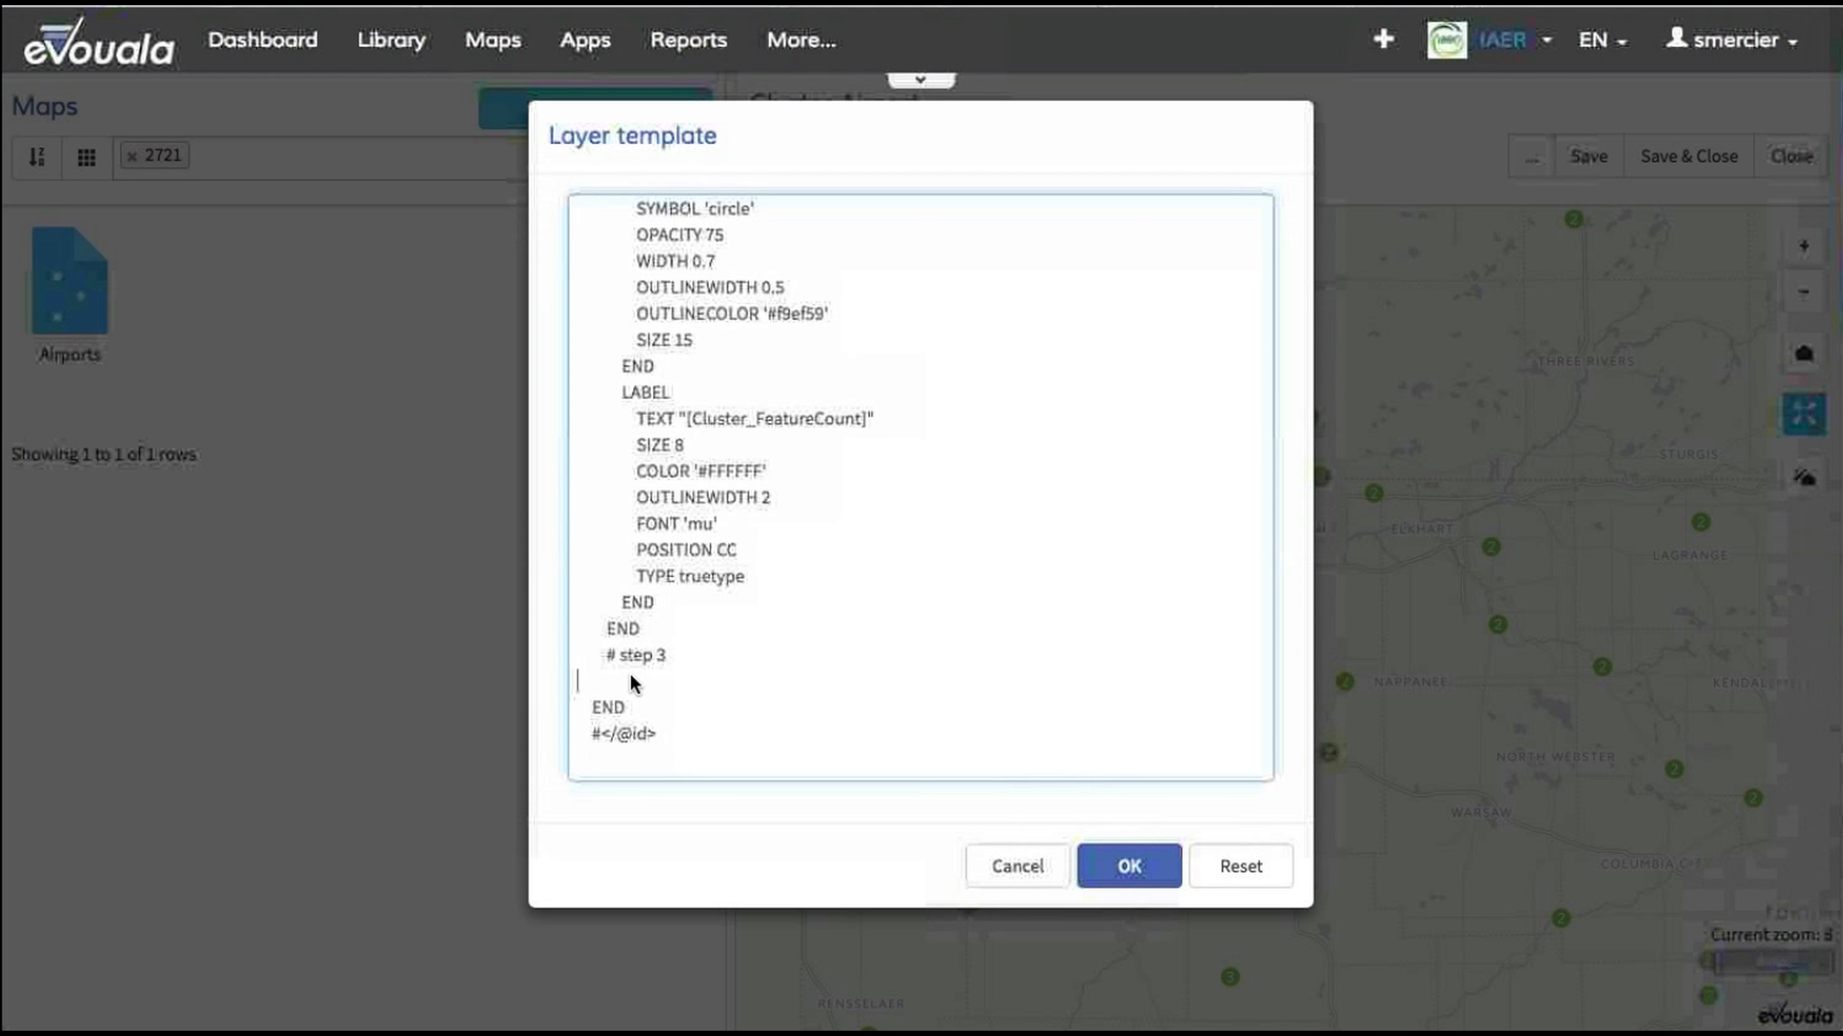
type("CLASS   EXPRESSION ([Cluster_FeatureCount] = 1)   NAME 'Single Airport'   STYLE     COLOR '#60b834'     SYMBOL 'circle'     WIDTH 0.7     OUTLINEWIDTH 0.5     OUTLINECOLOR '#f9ef59'     SIZE 7   END END")
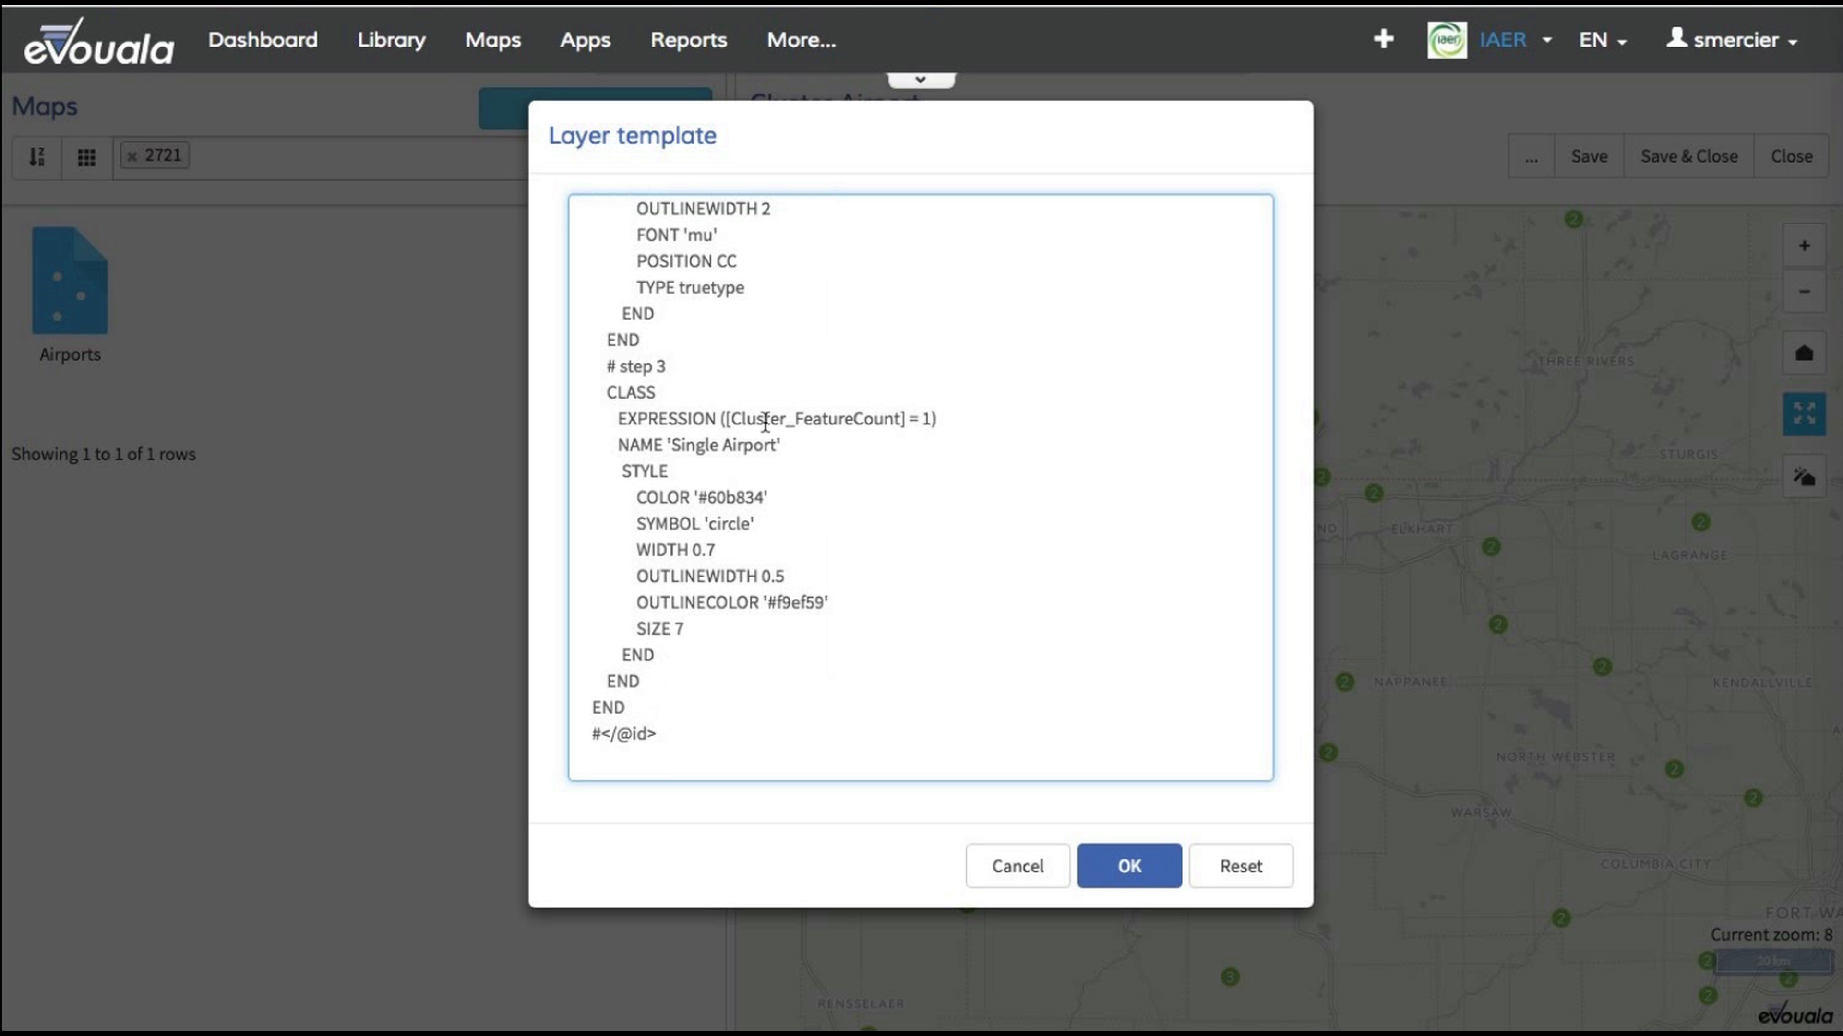
Step: Examine the 'Single Airport' class's name, its Cluster_FeatureCount expression and its symbol size setting
left_click_drag(671, 445, 778, 441)
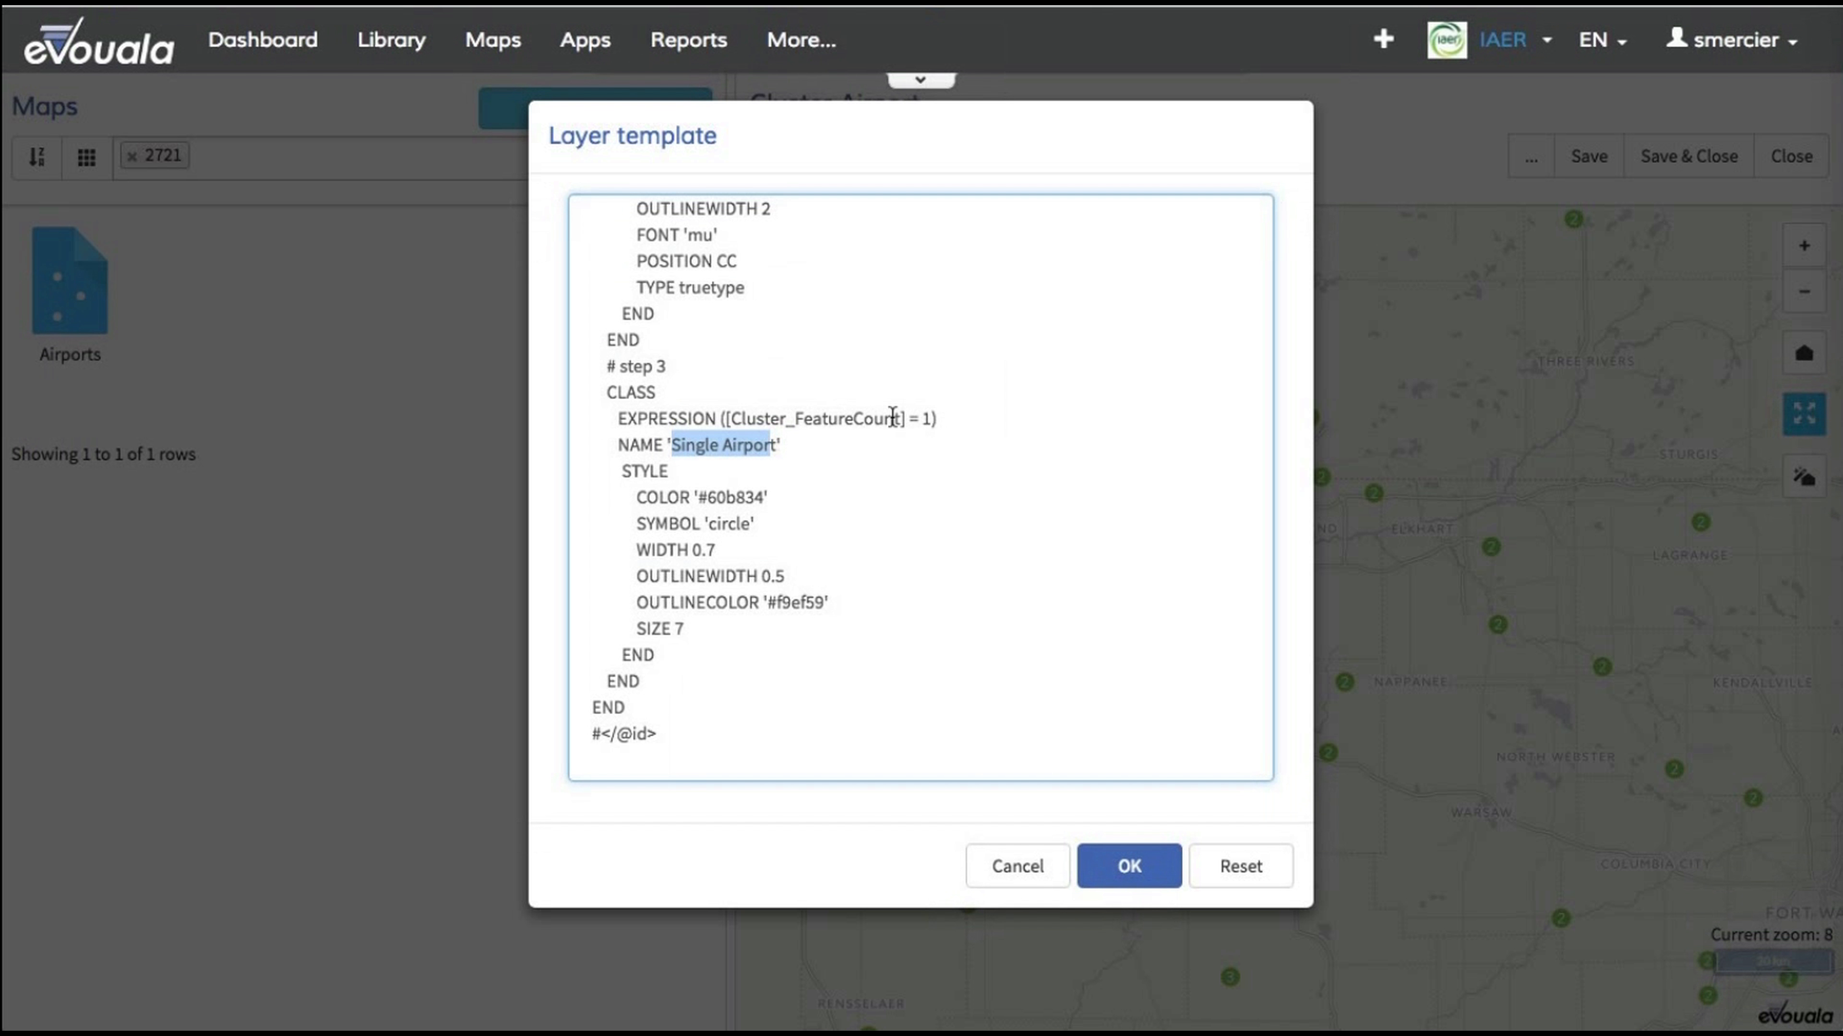
left_click_drag(731, 413, 902, 411)
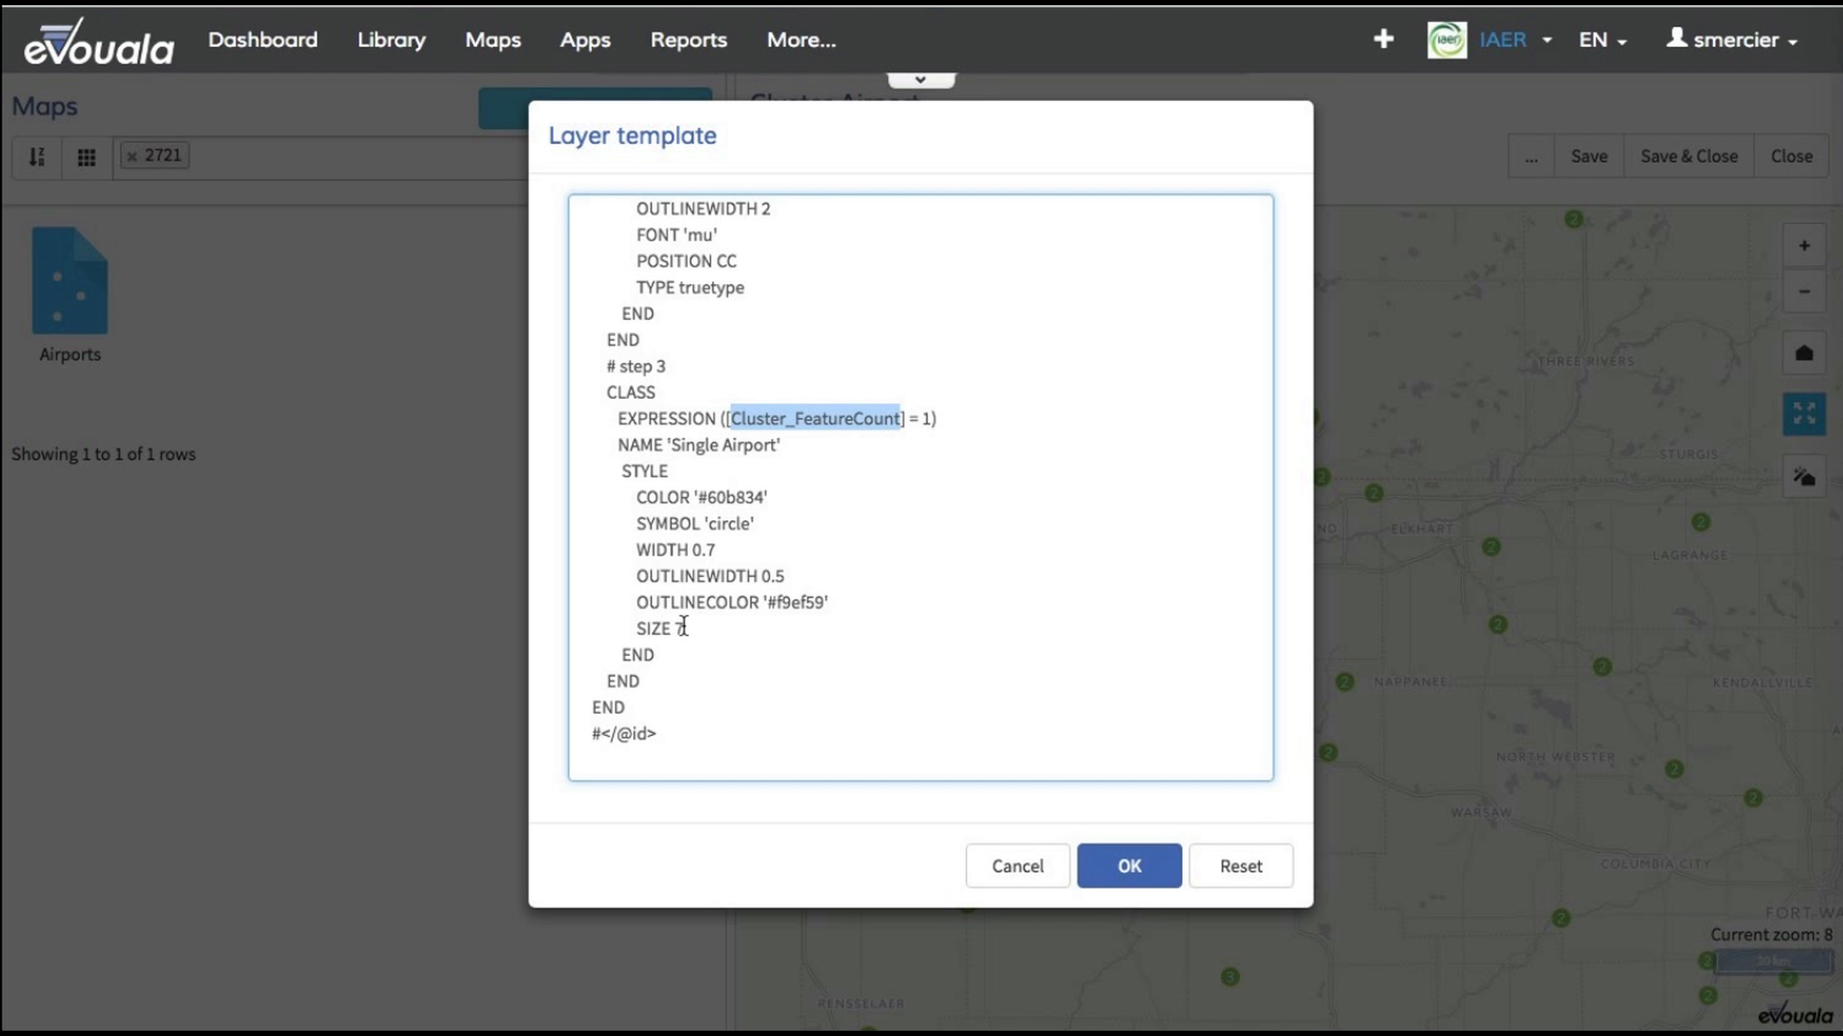
left_click_drag(686, 629, 622, 626)
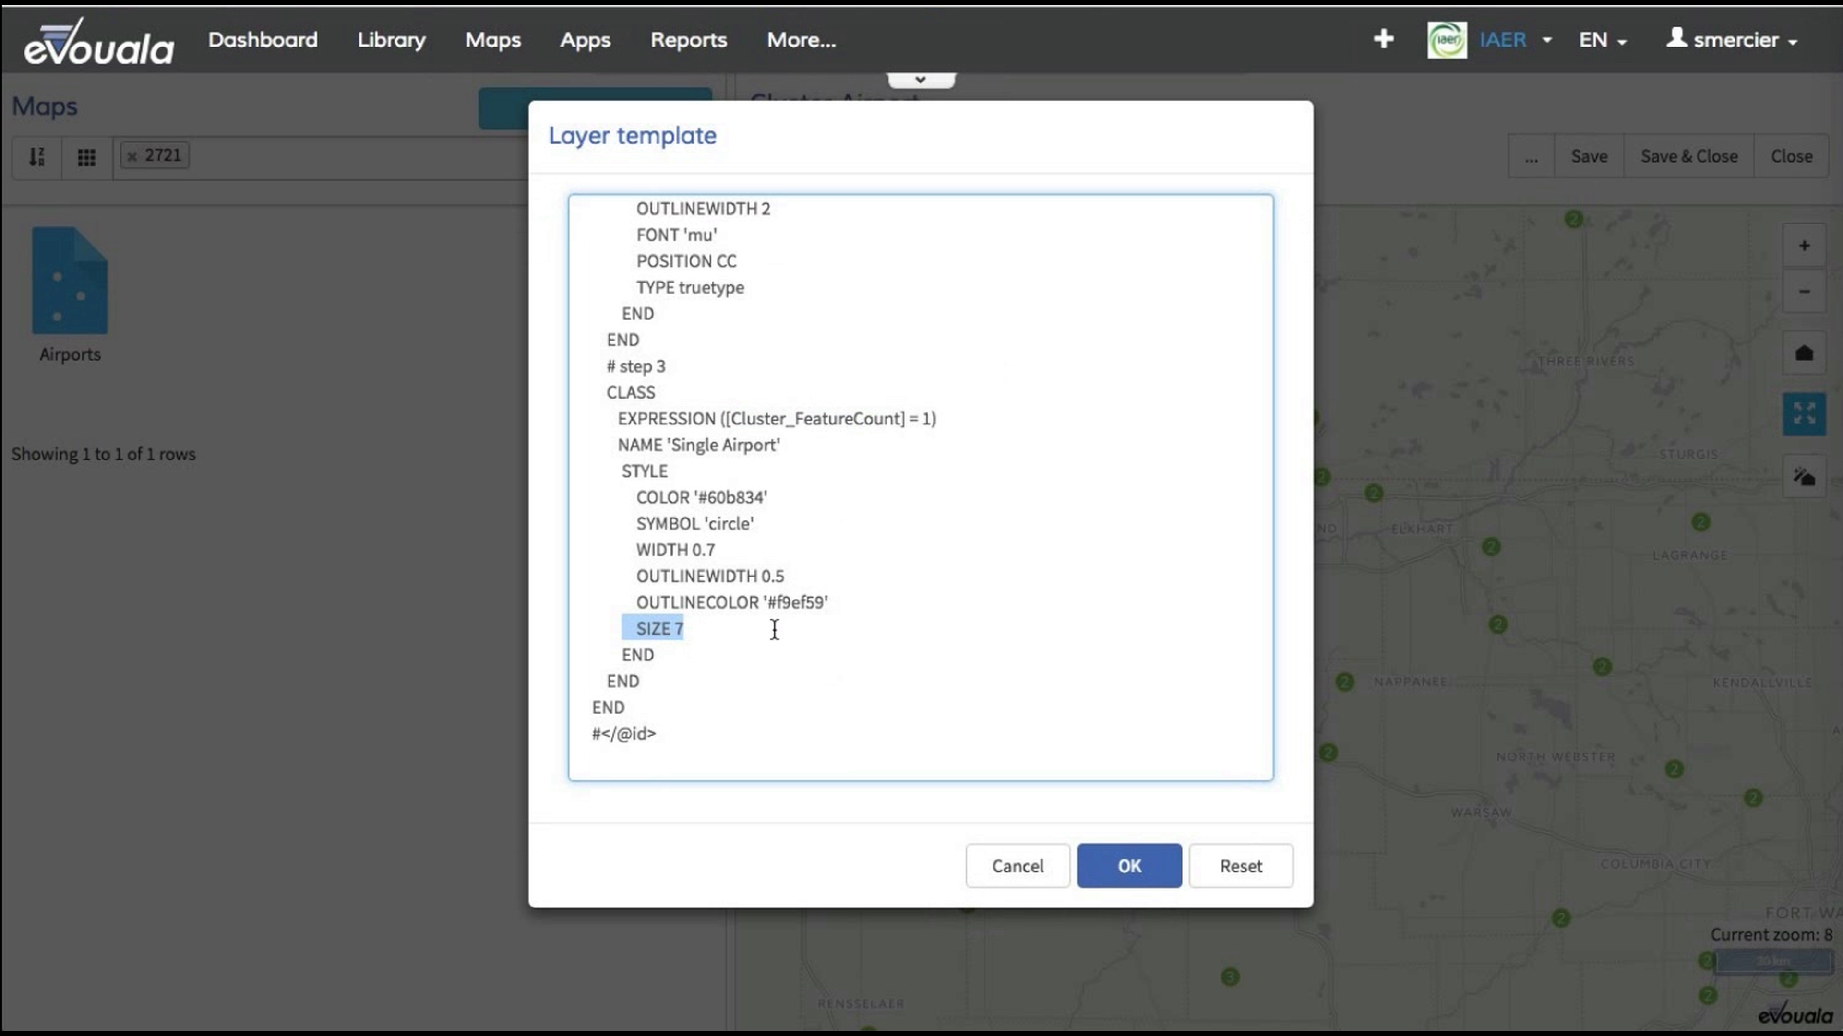
Step: Apply the edited template to the Airports layer and inspect the single airports and clusters around South Bend at closer zoom levels
left_click(1129, 866)
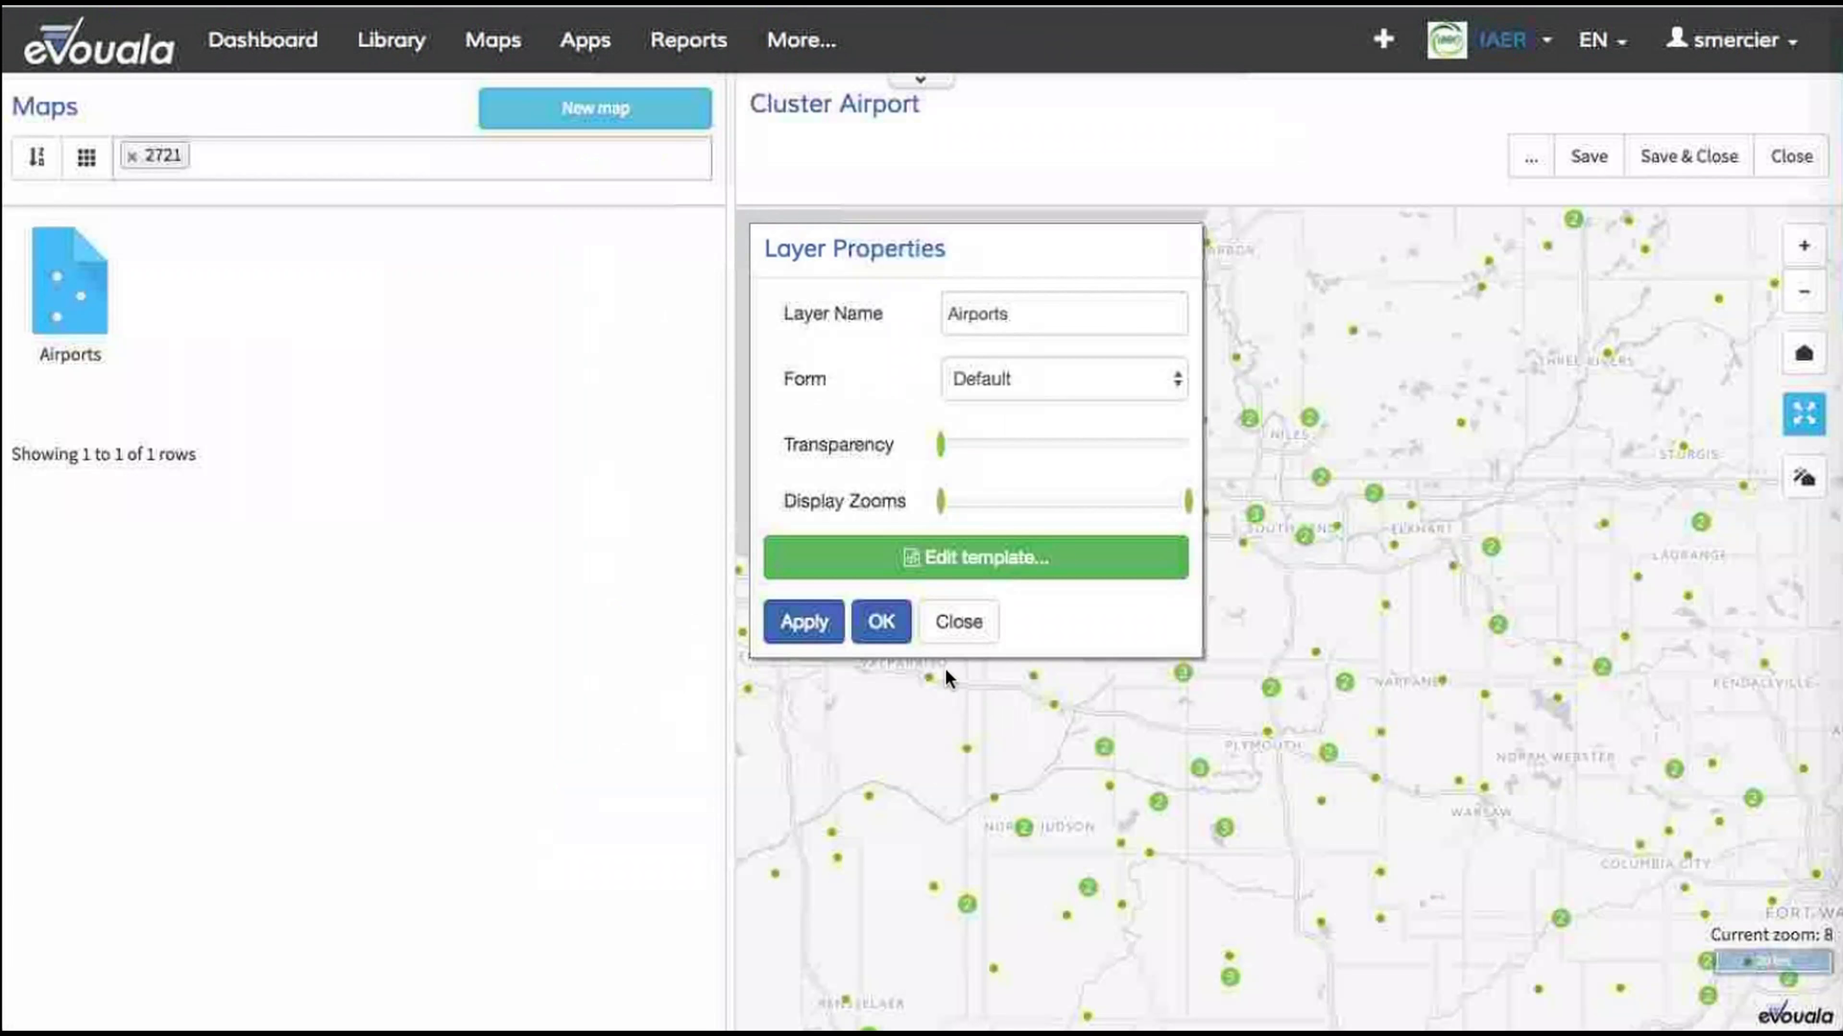
left_click(882, 623)
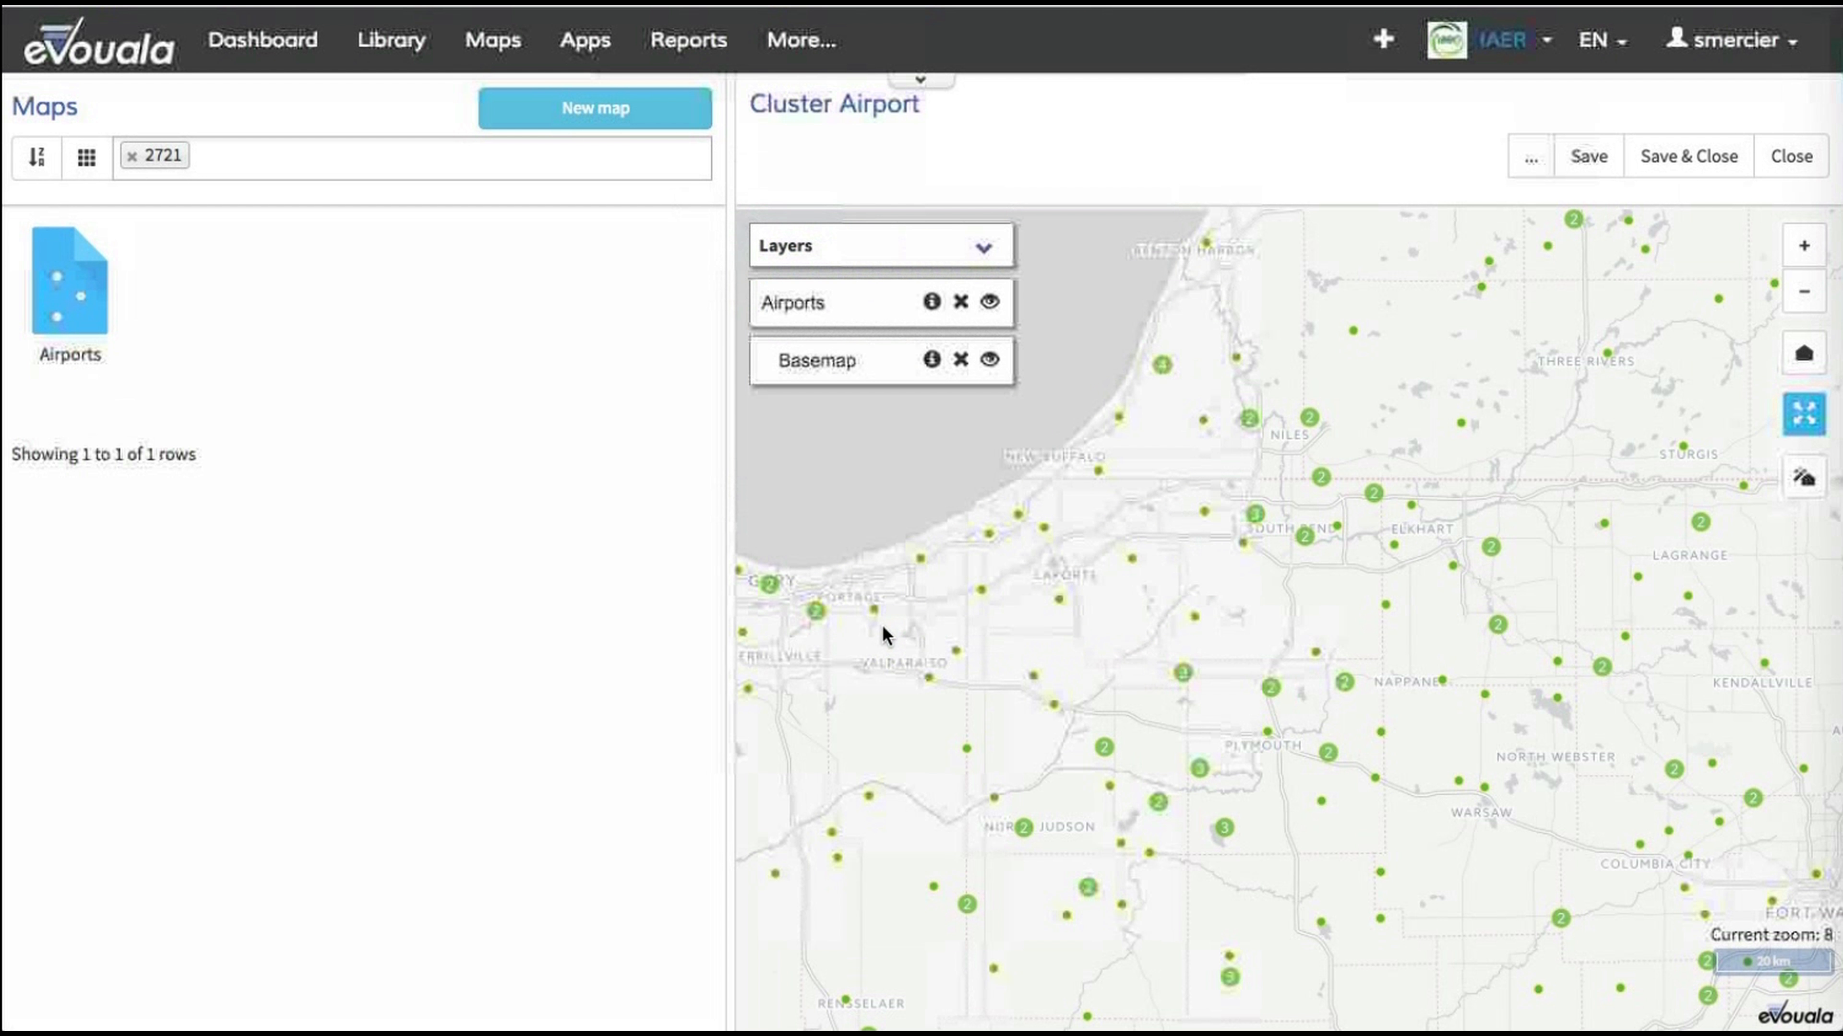
left_click_drag(1291, 708, 1176, 658)
scroll(1241, 680, "up", 1)
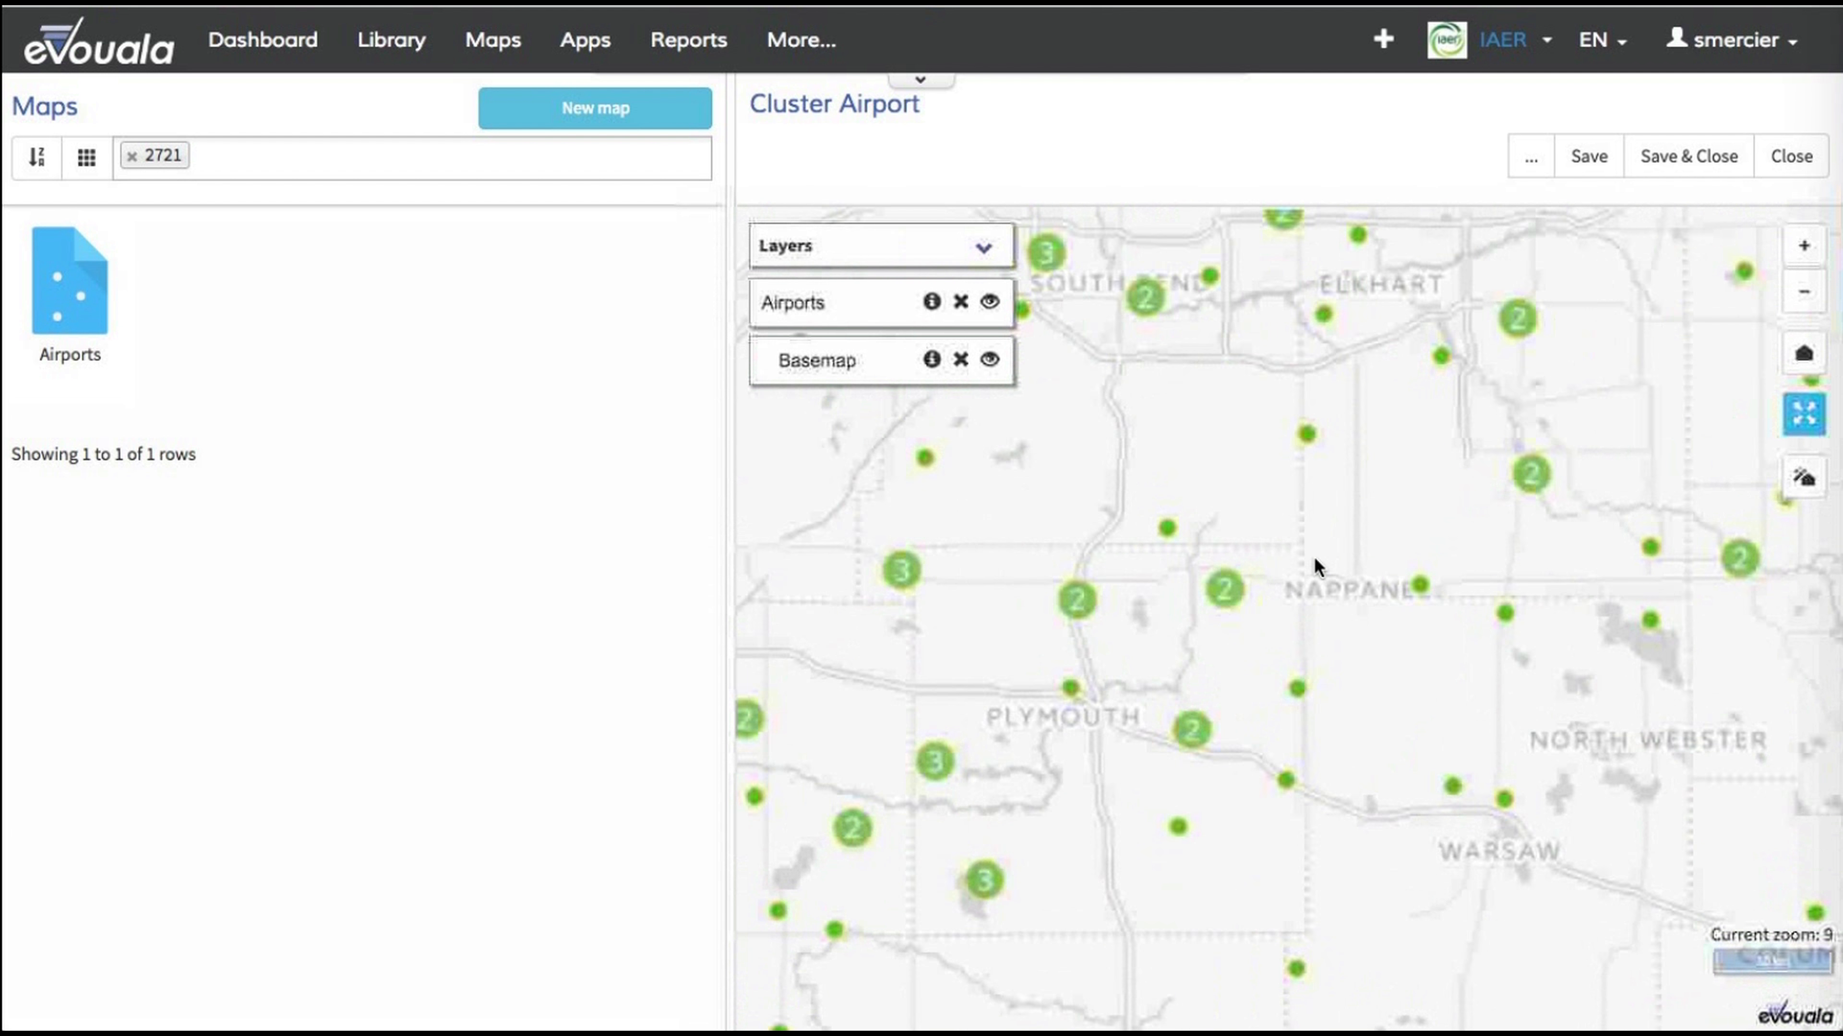
left_click_drag(1294, 501, 1410, 585)
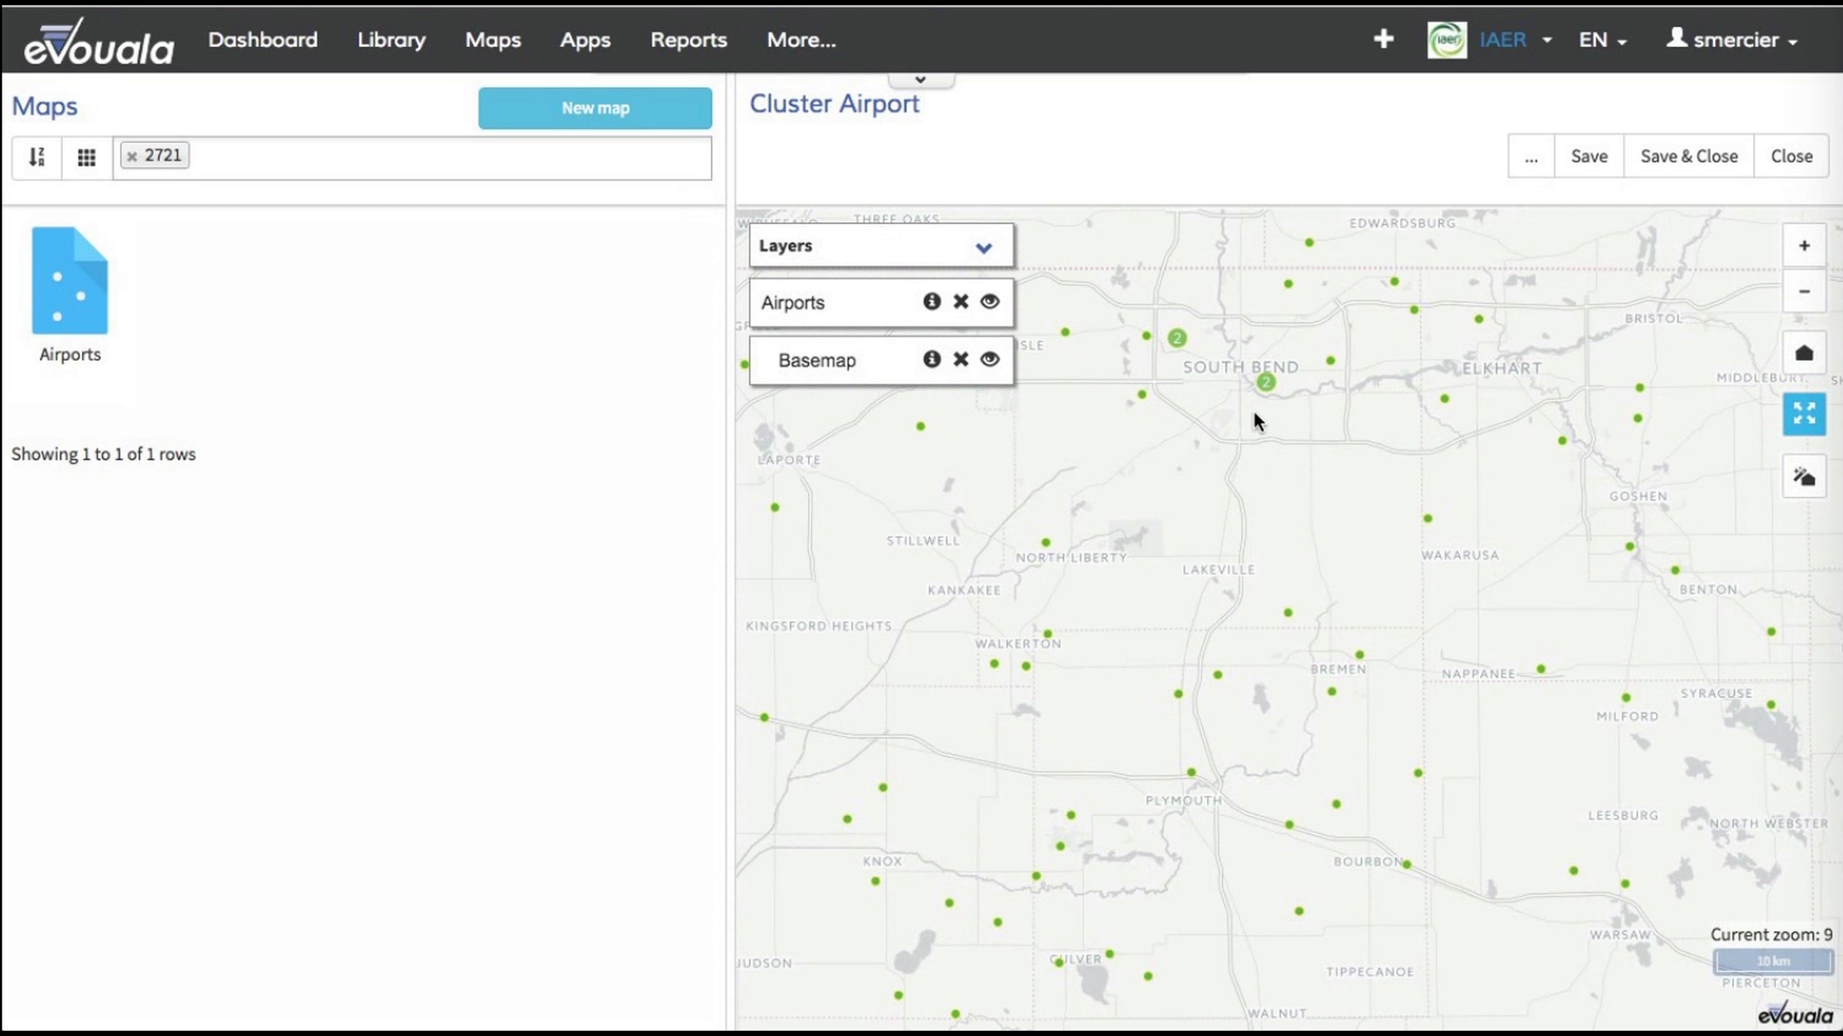
scroll(1253, 407, "up", 1)
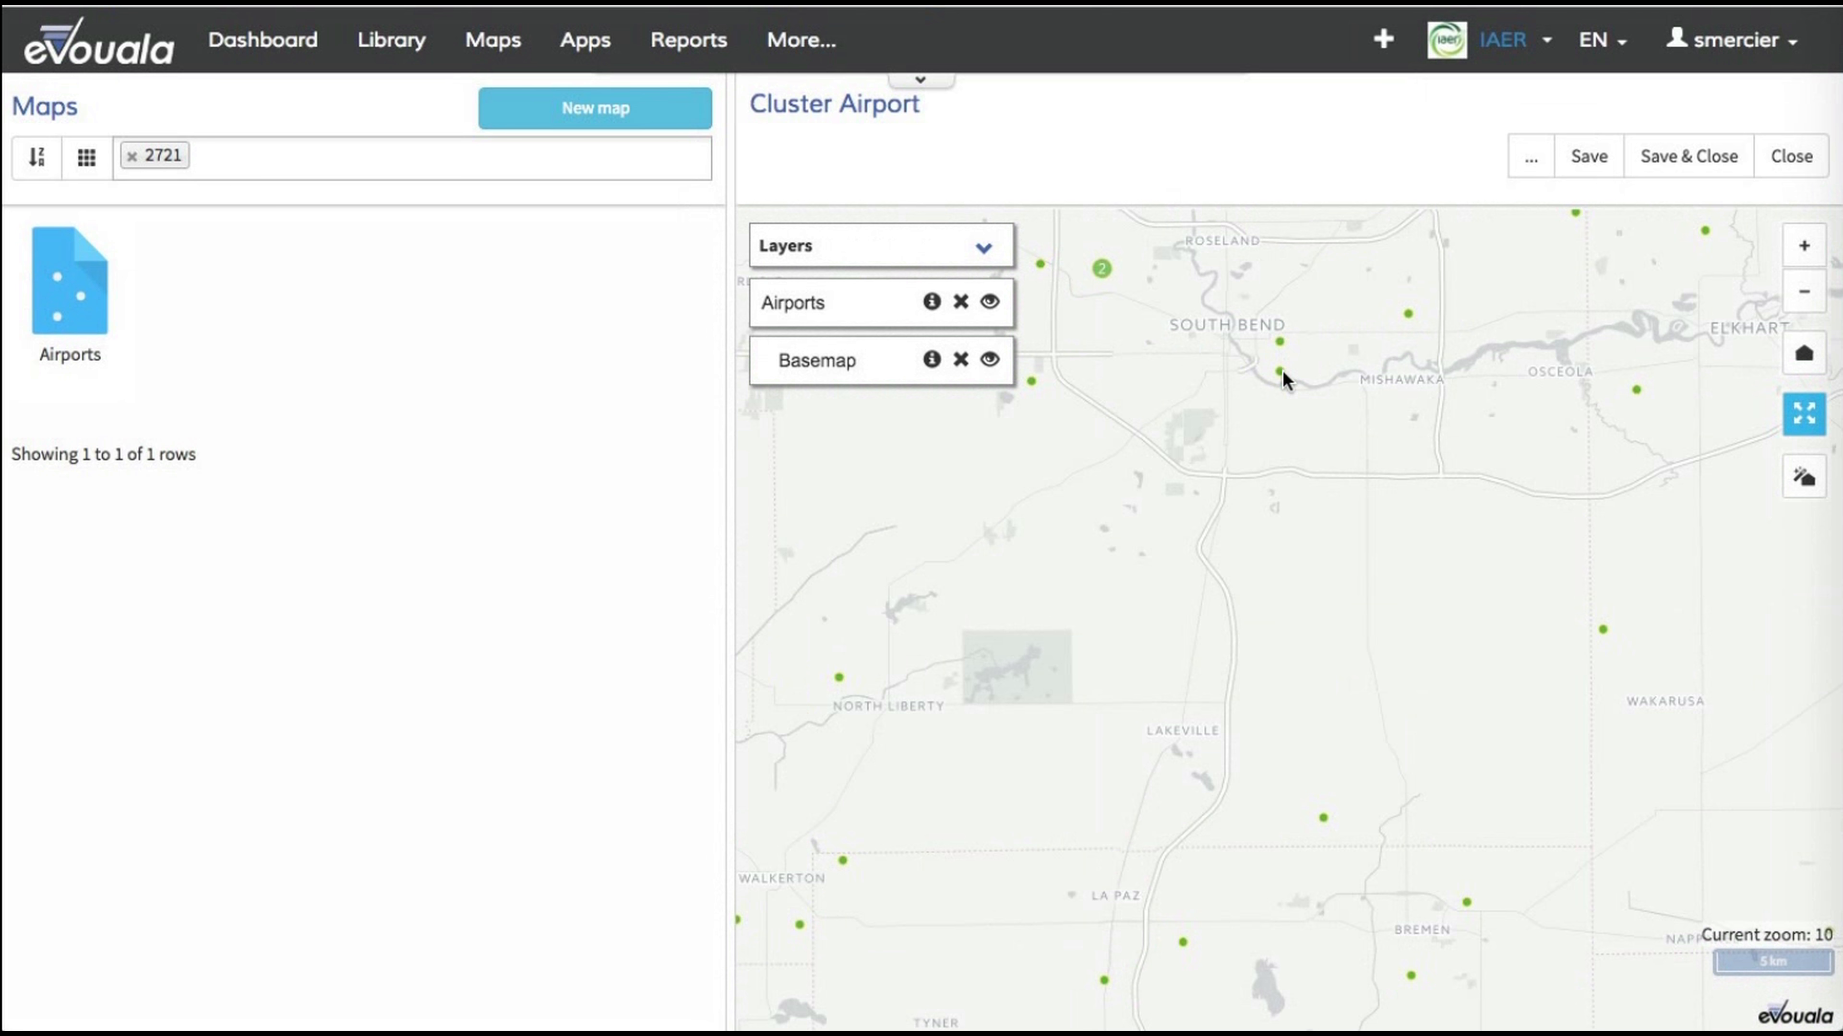
left_click_drag(1621, 350, 1560, 471)
left_click(1807, 306)
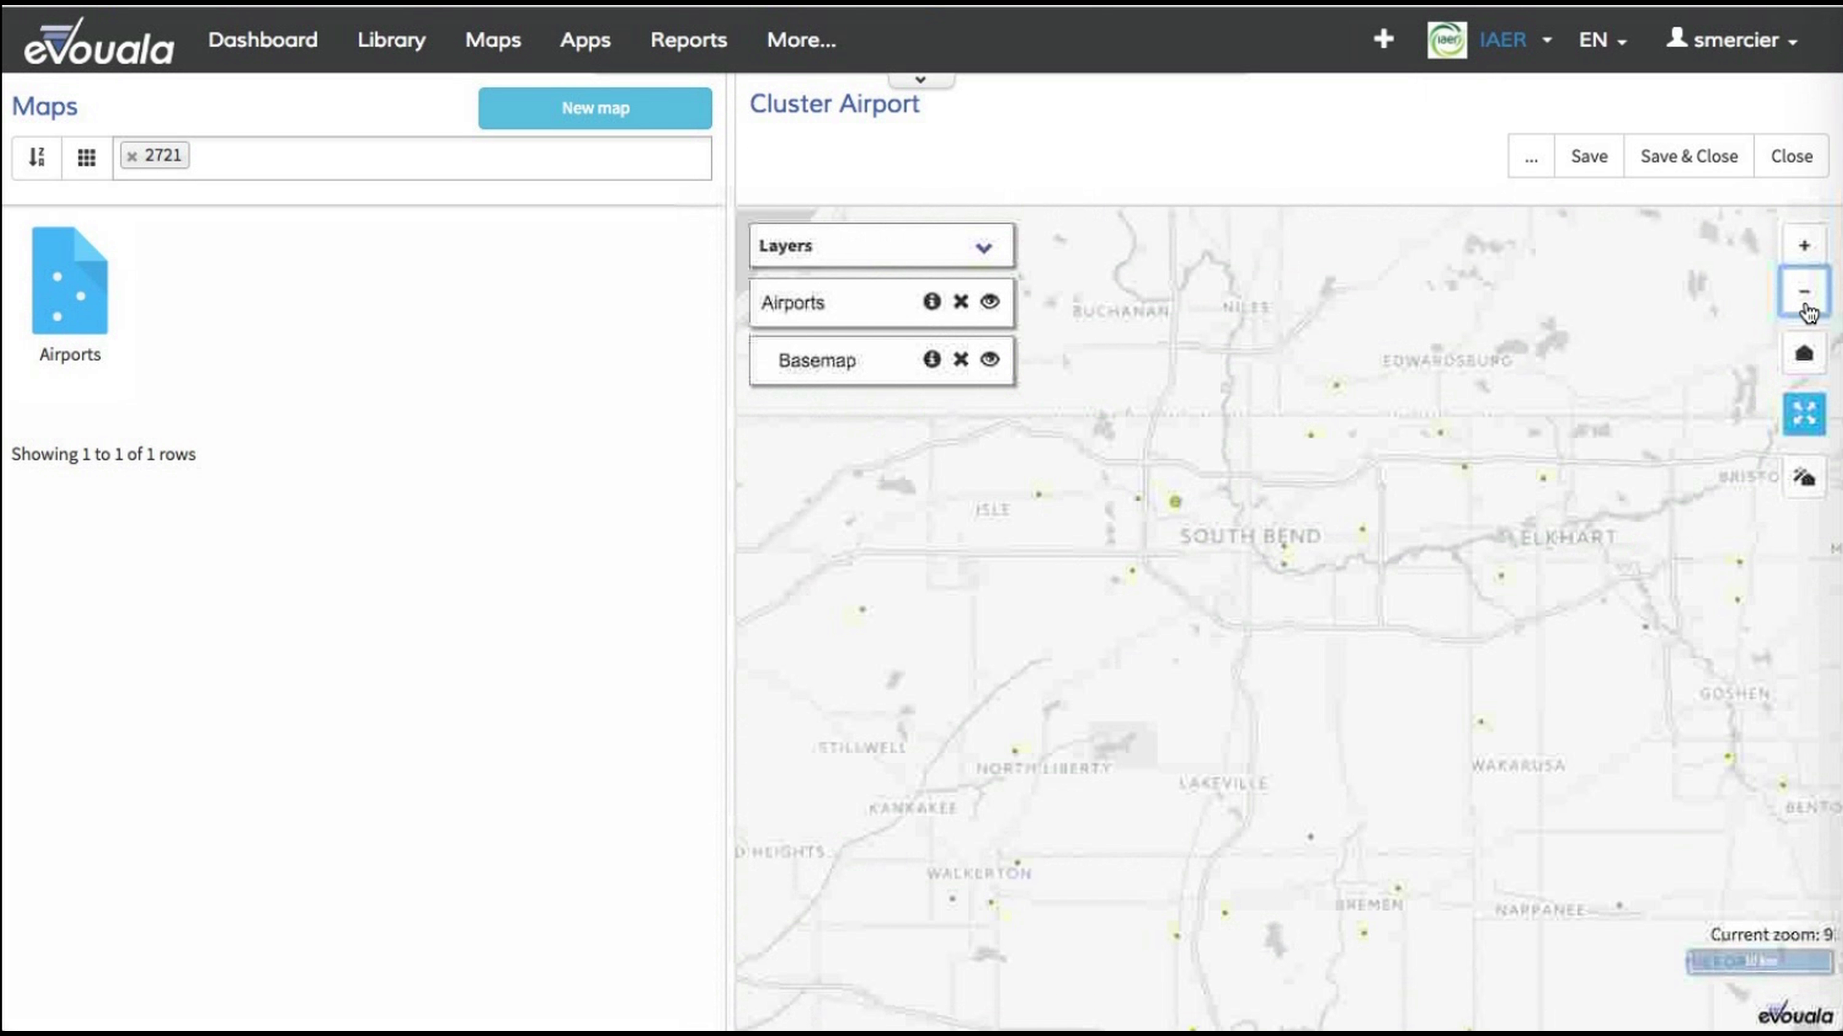
Step: Return the map to its home extent and inspect the airport clusters across the United States up to zoom level 5
left_click(1804, 354)
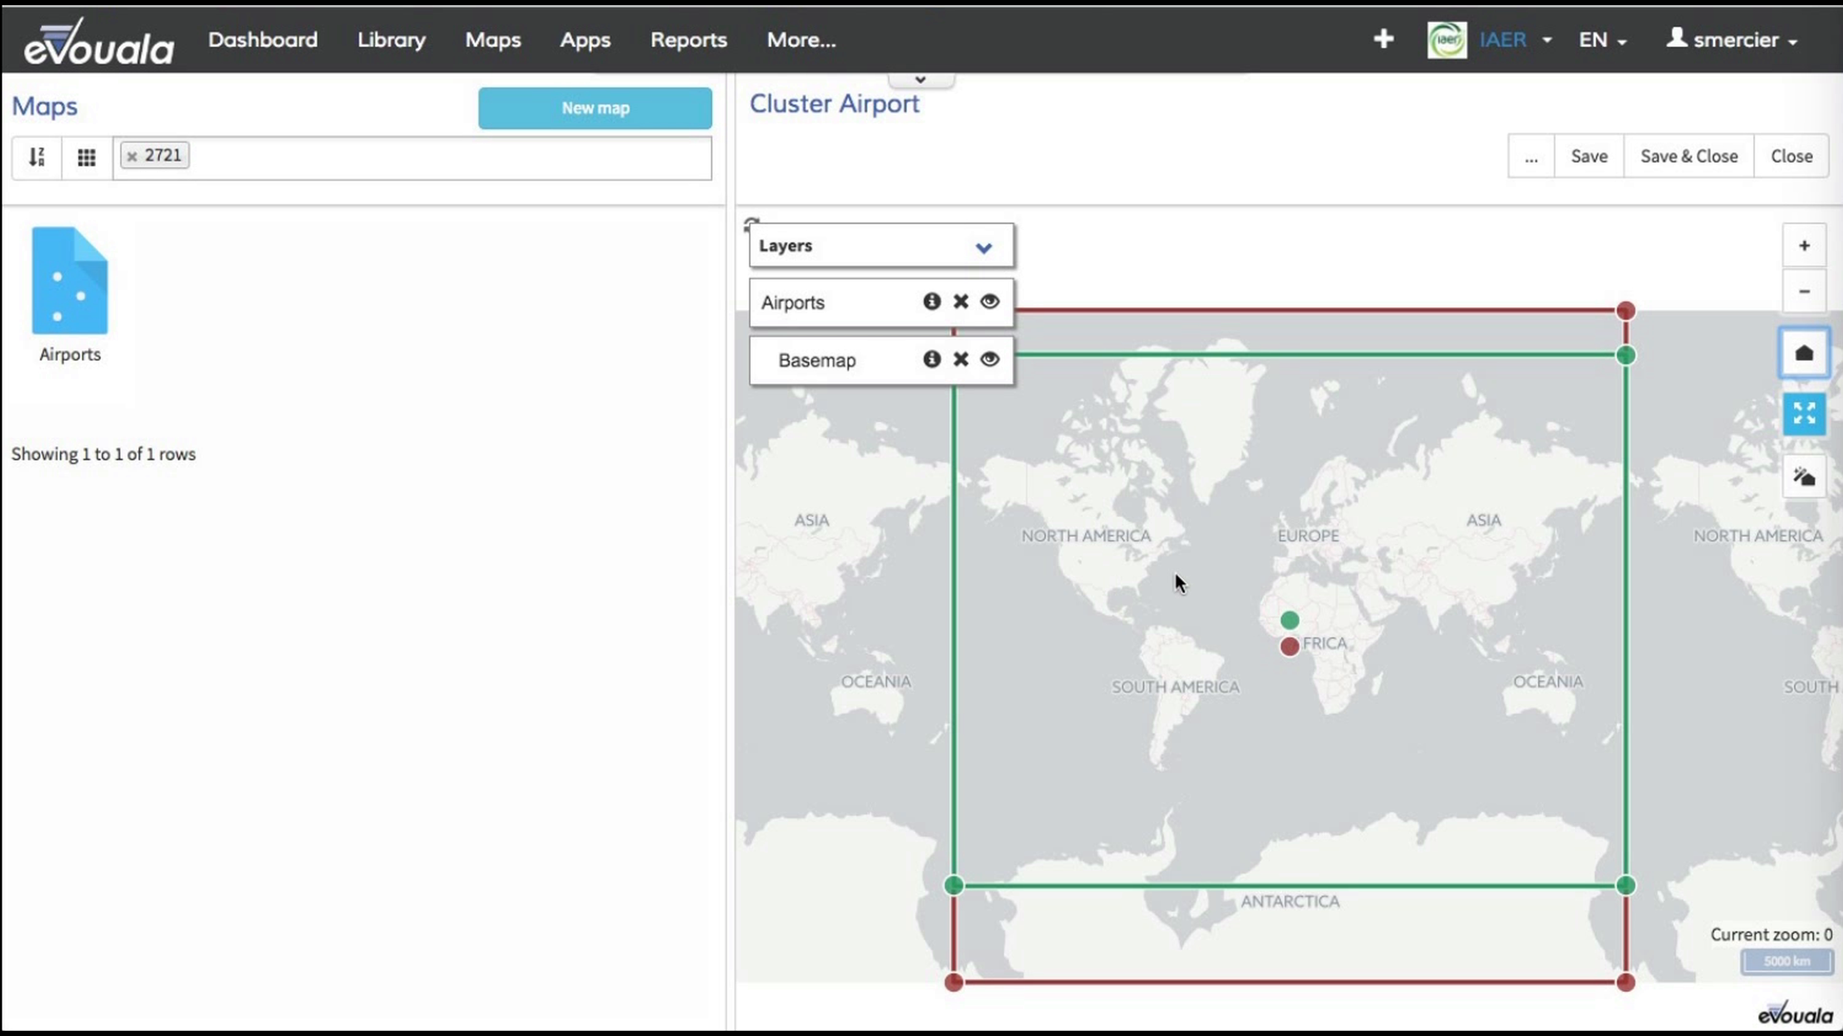
scroll(1118, 565, "up", 2)
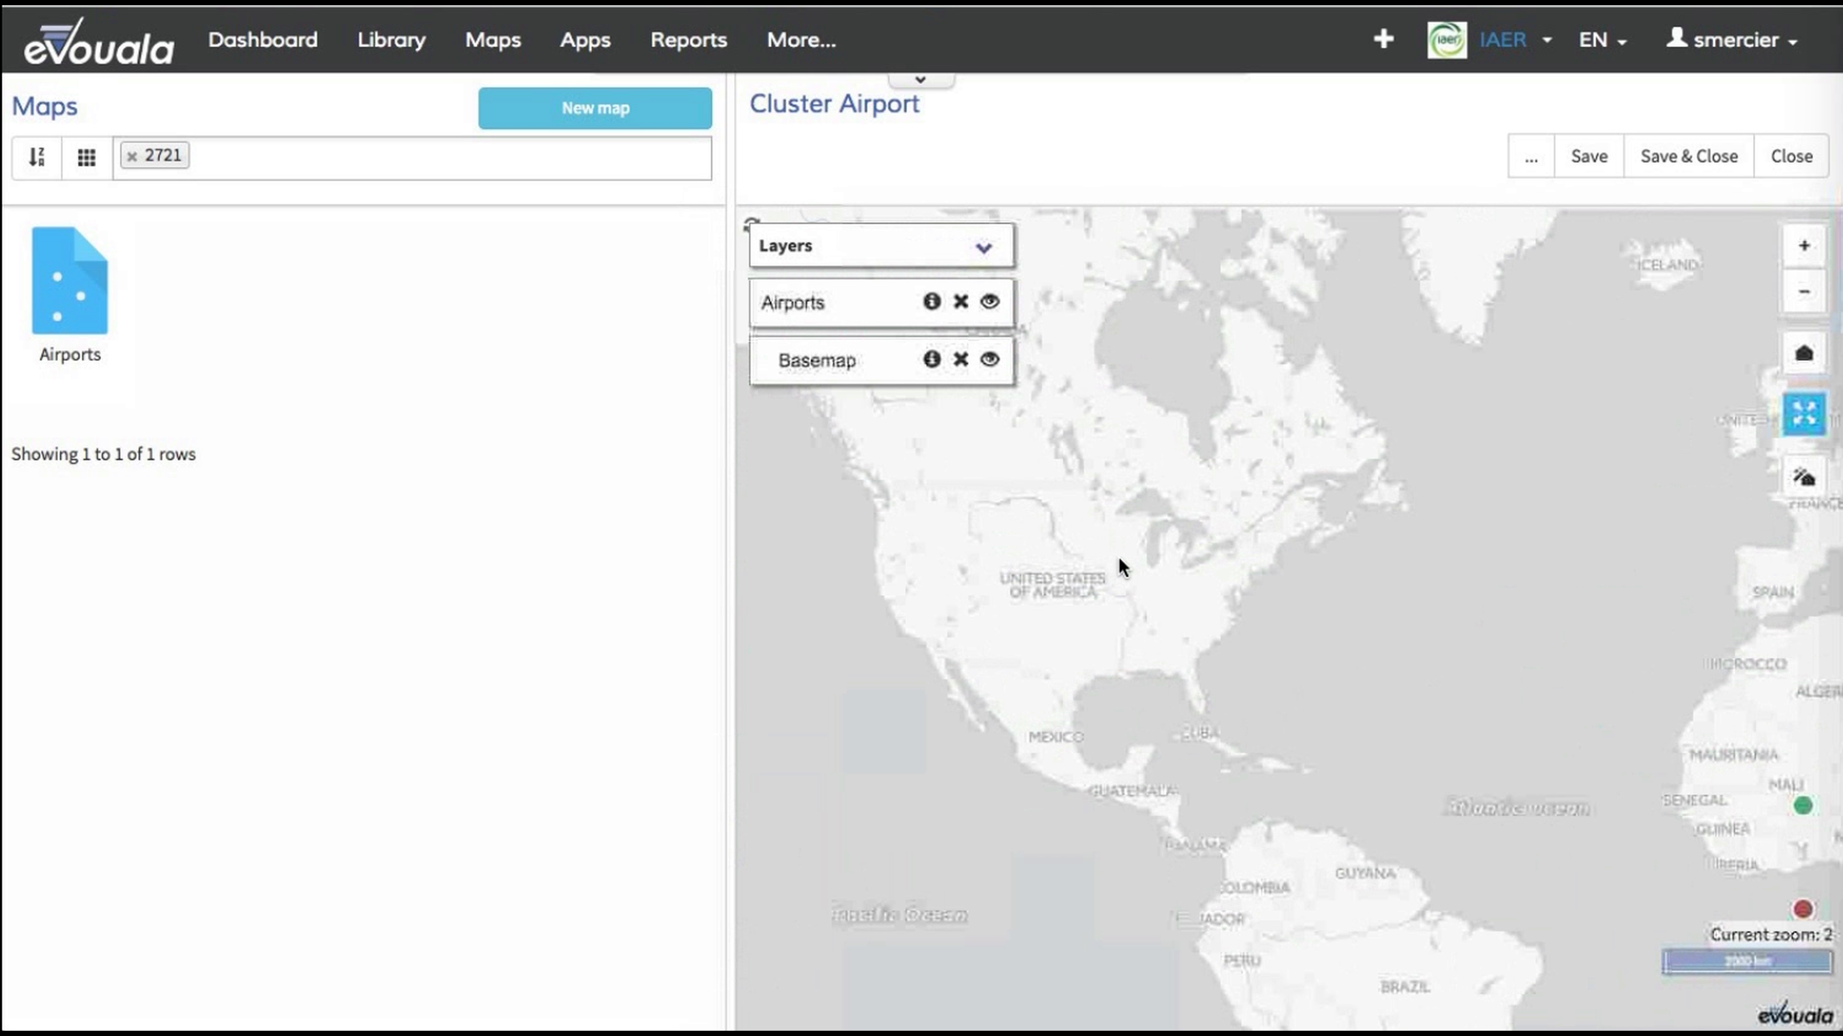
scroll(1118, 556, "up", 1)
left_click_drag(1119, 556, 1307, 553)
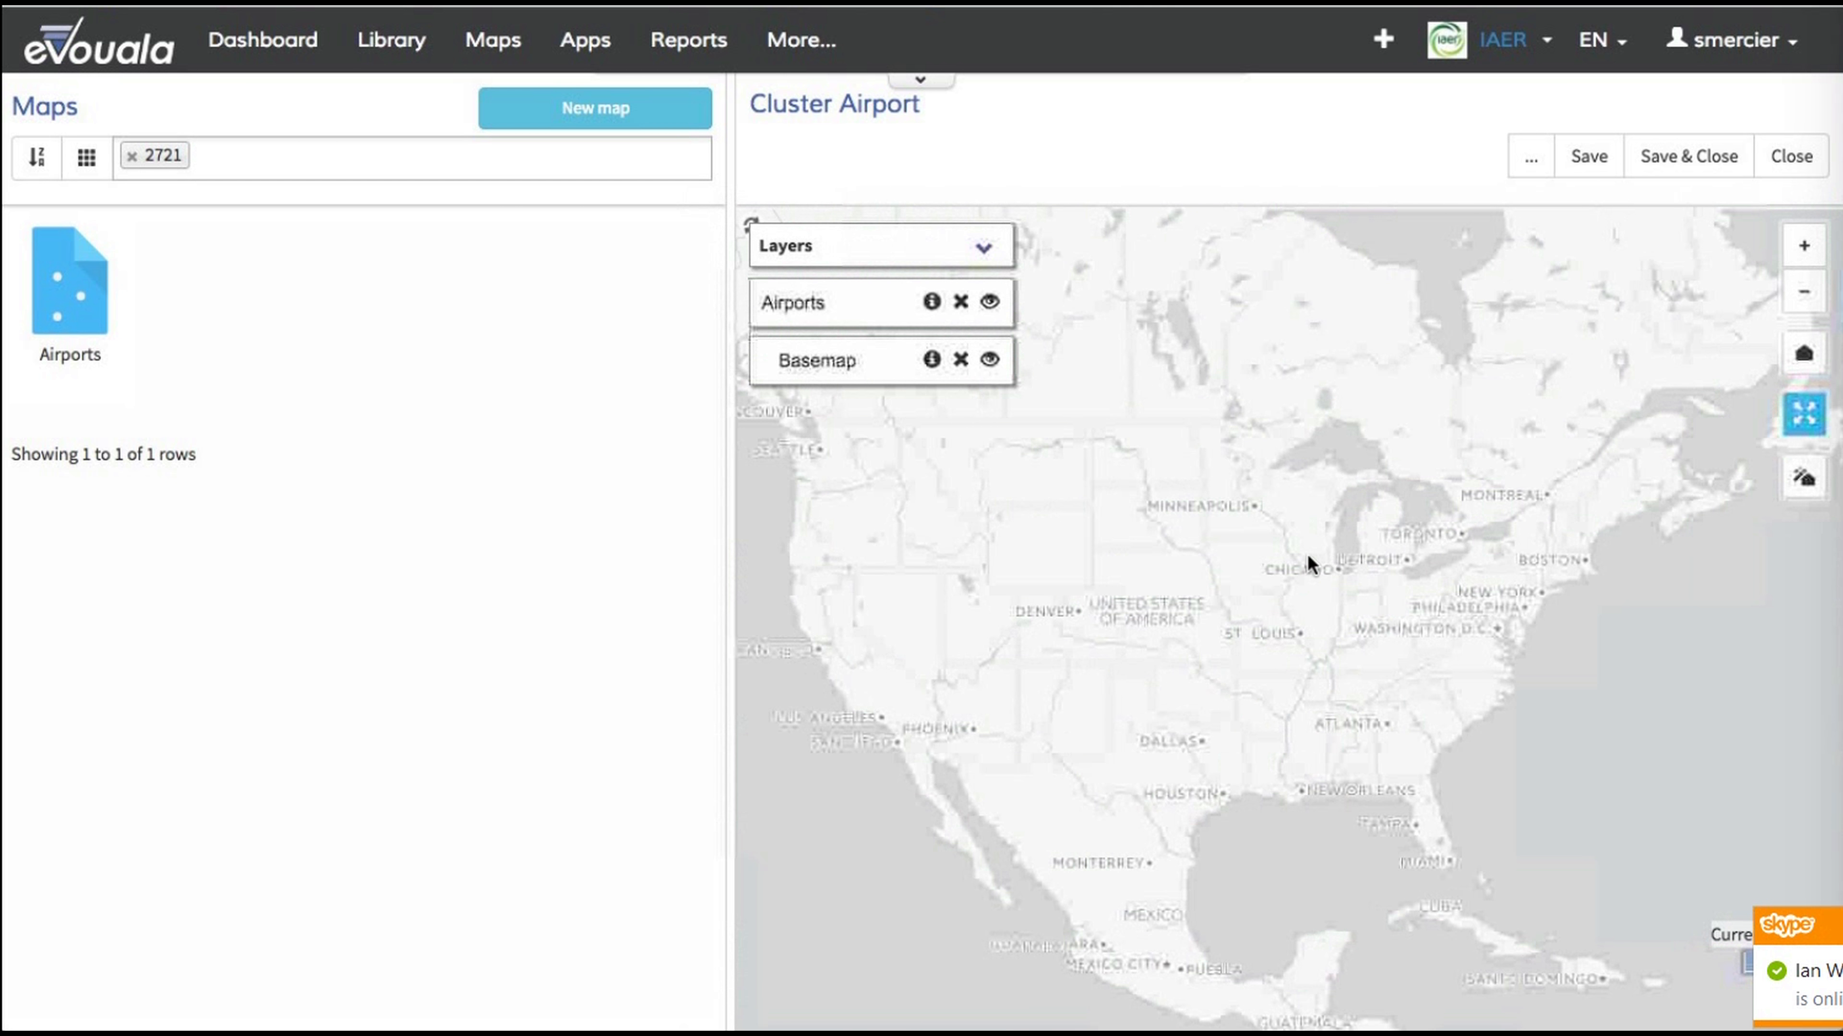
scroll(1308, 553, "up", 1)
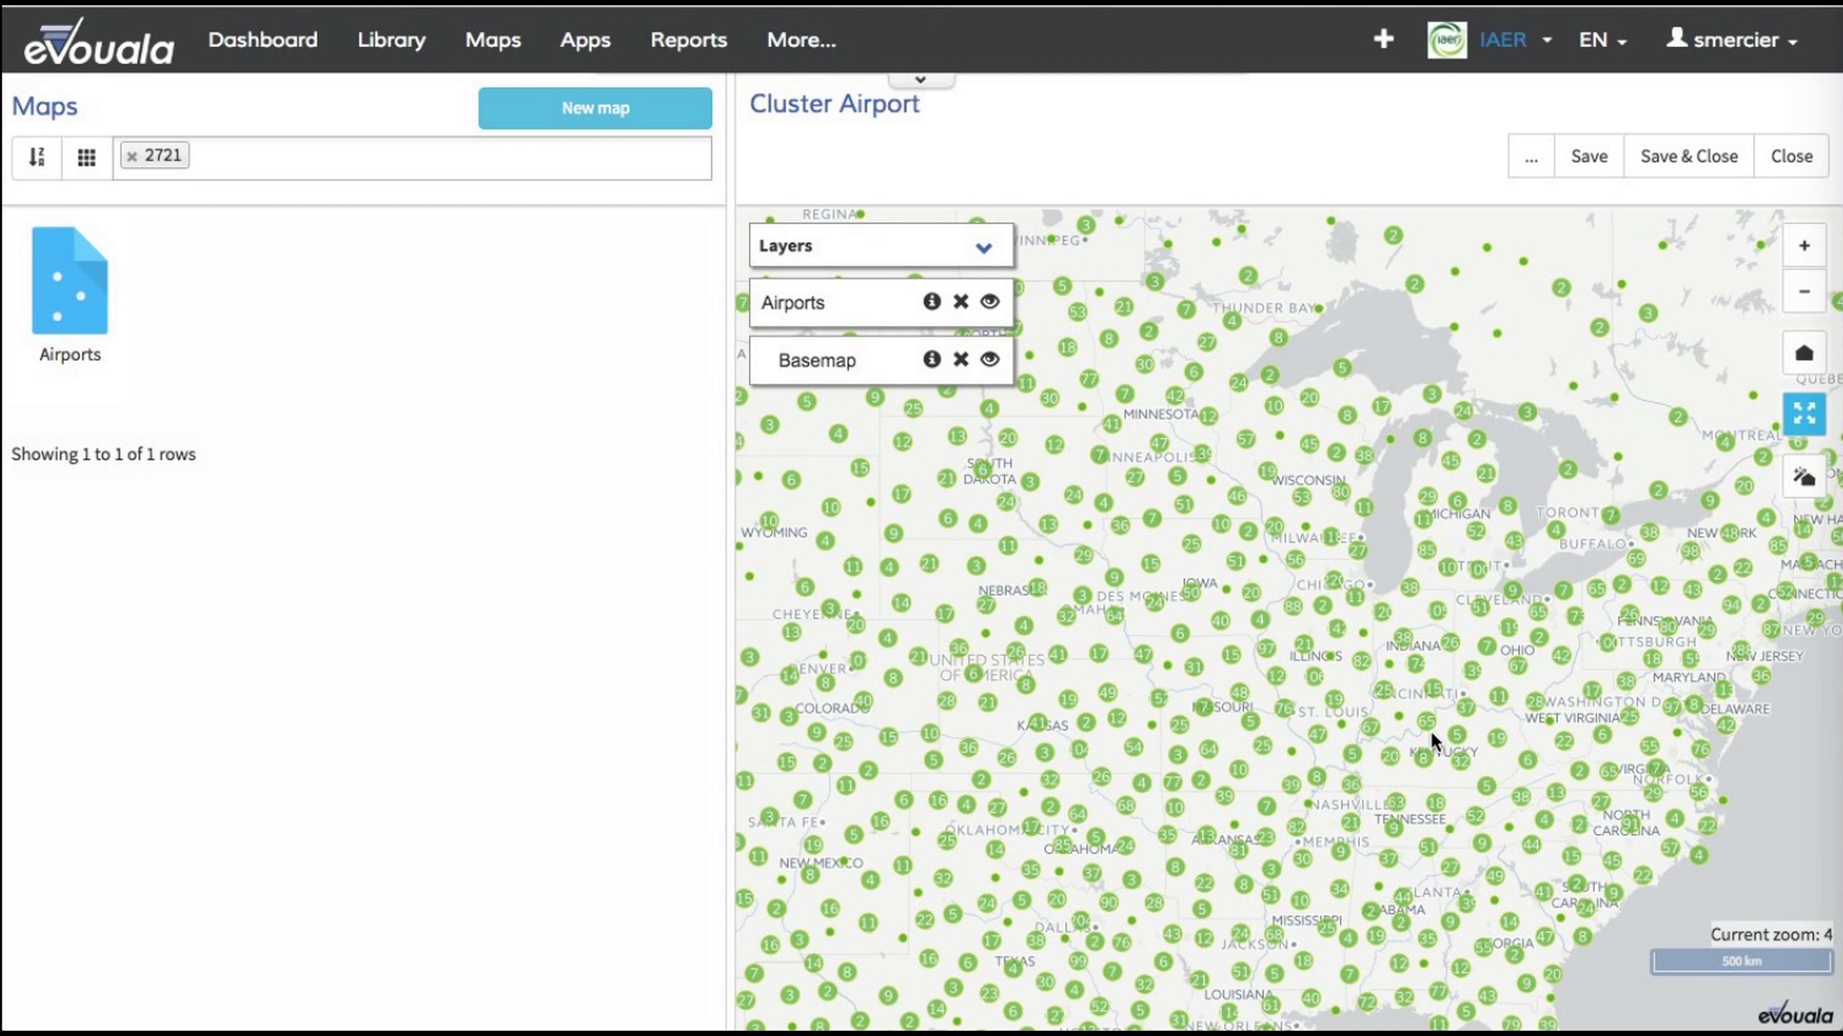
scroll(1430, 732, "up", 1)
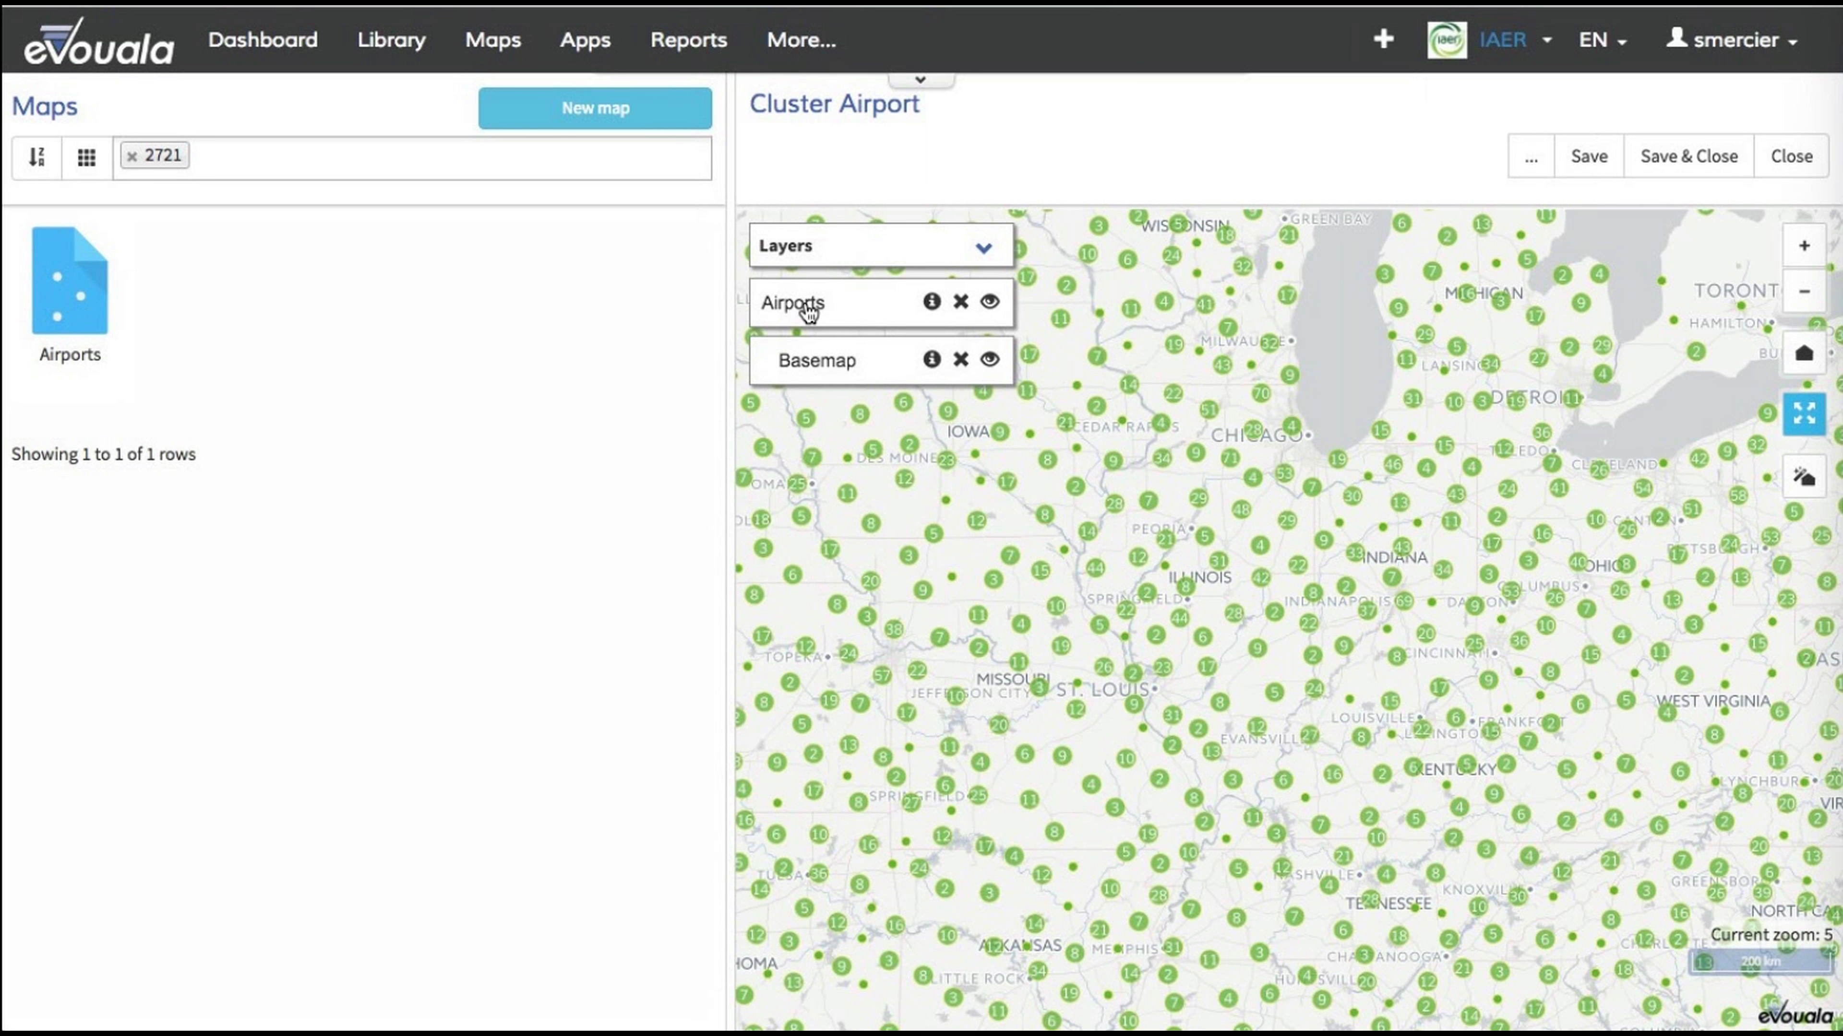
Step: In the Airports layer template, insert a "#Step 4" comment above "# step 3", with labelled circle classes including 'More then 250' and 'More then 100'
left_click(785, 303)
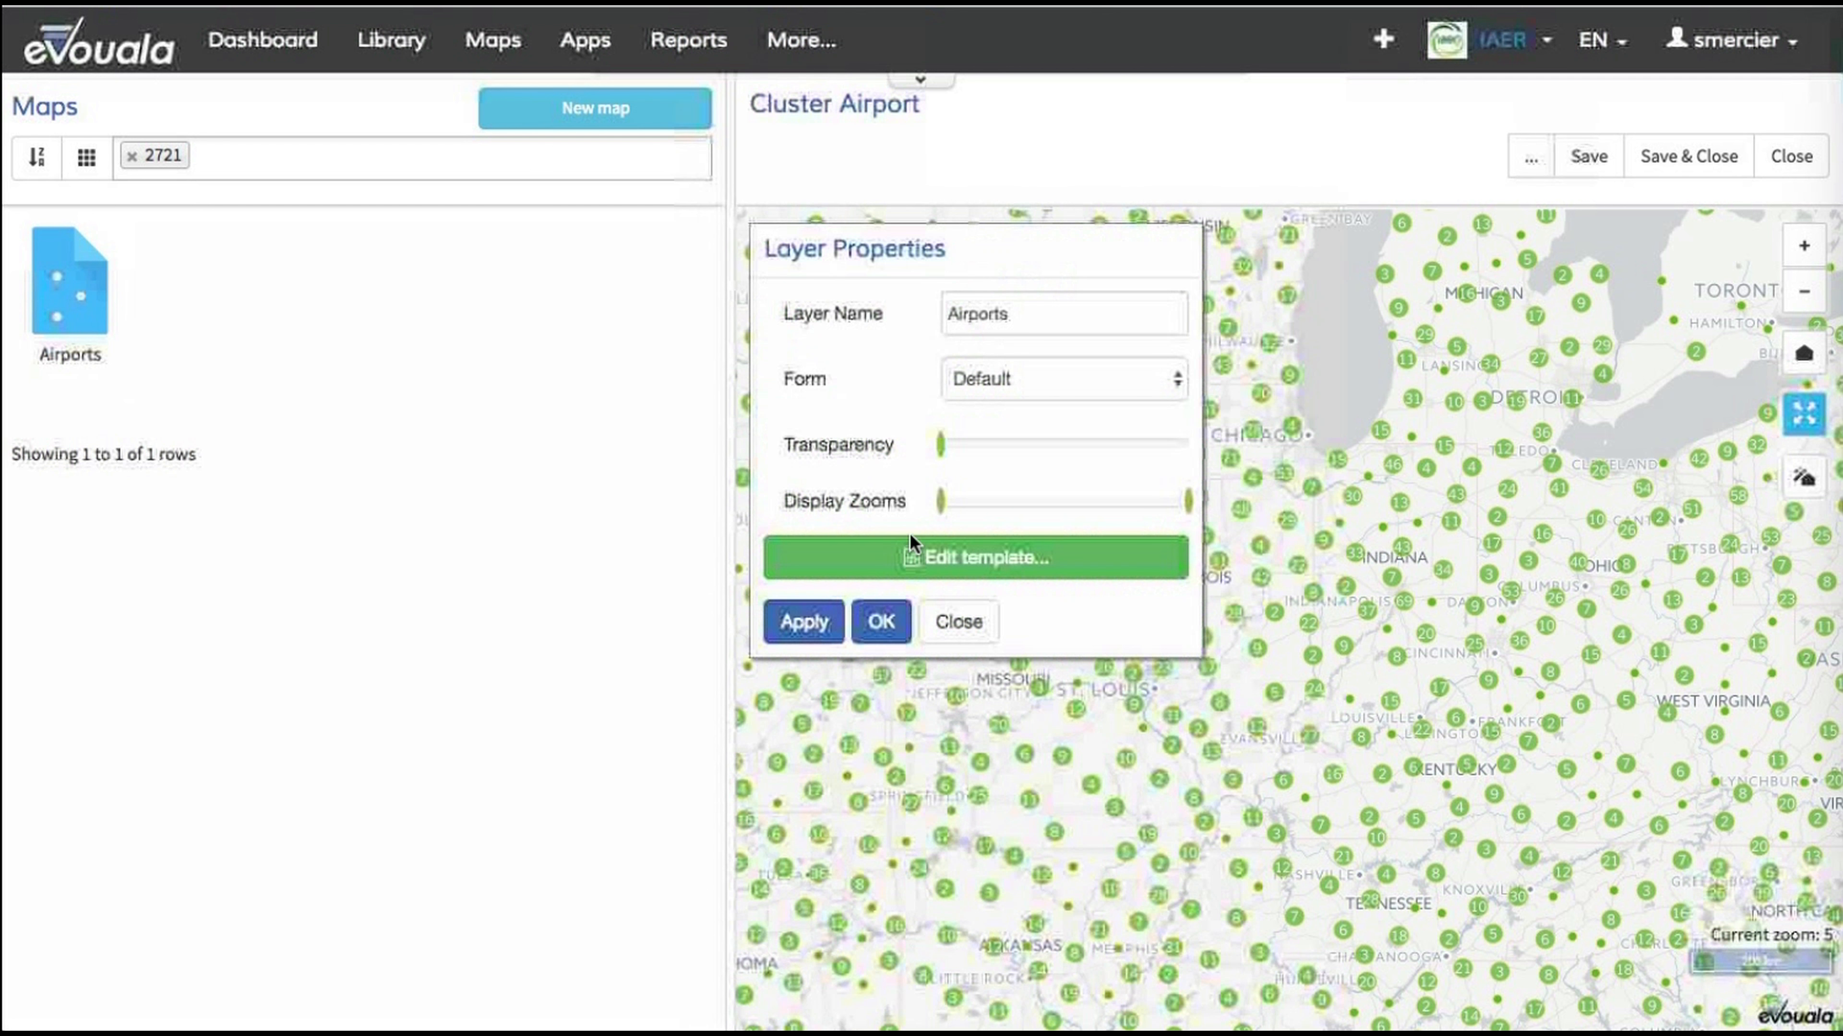
left_click(925, 559)
scroll(886, 519, "down", 10)
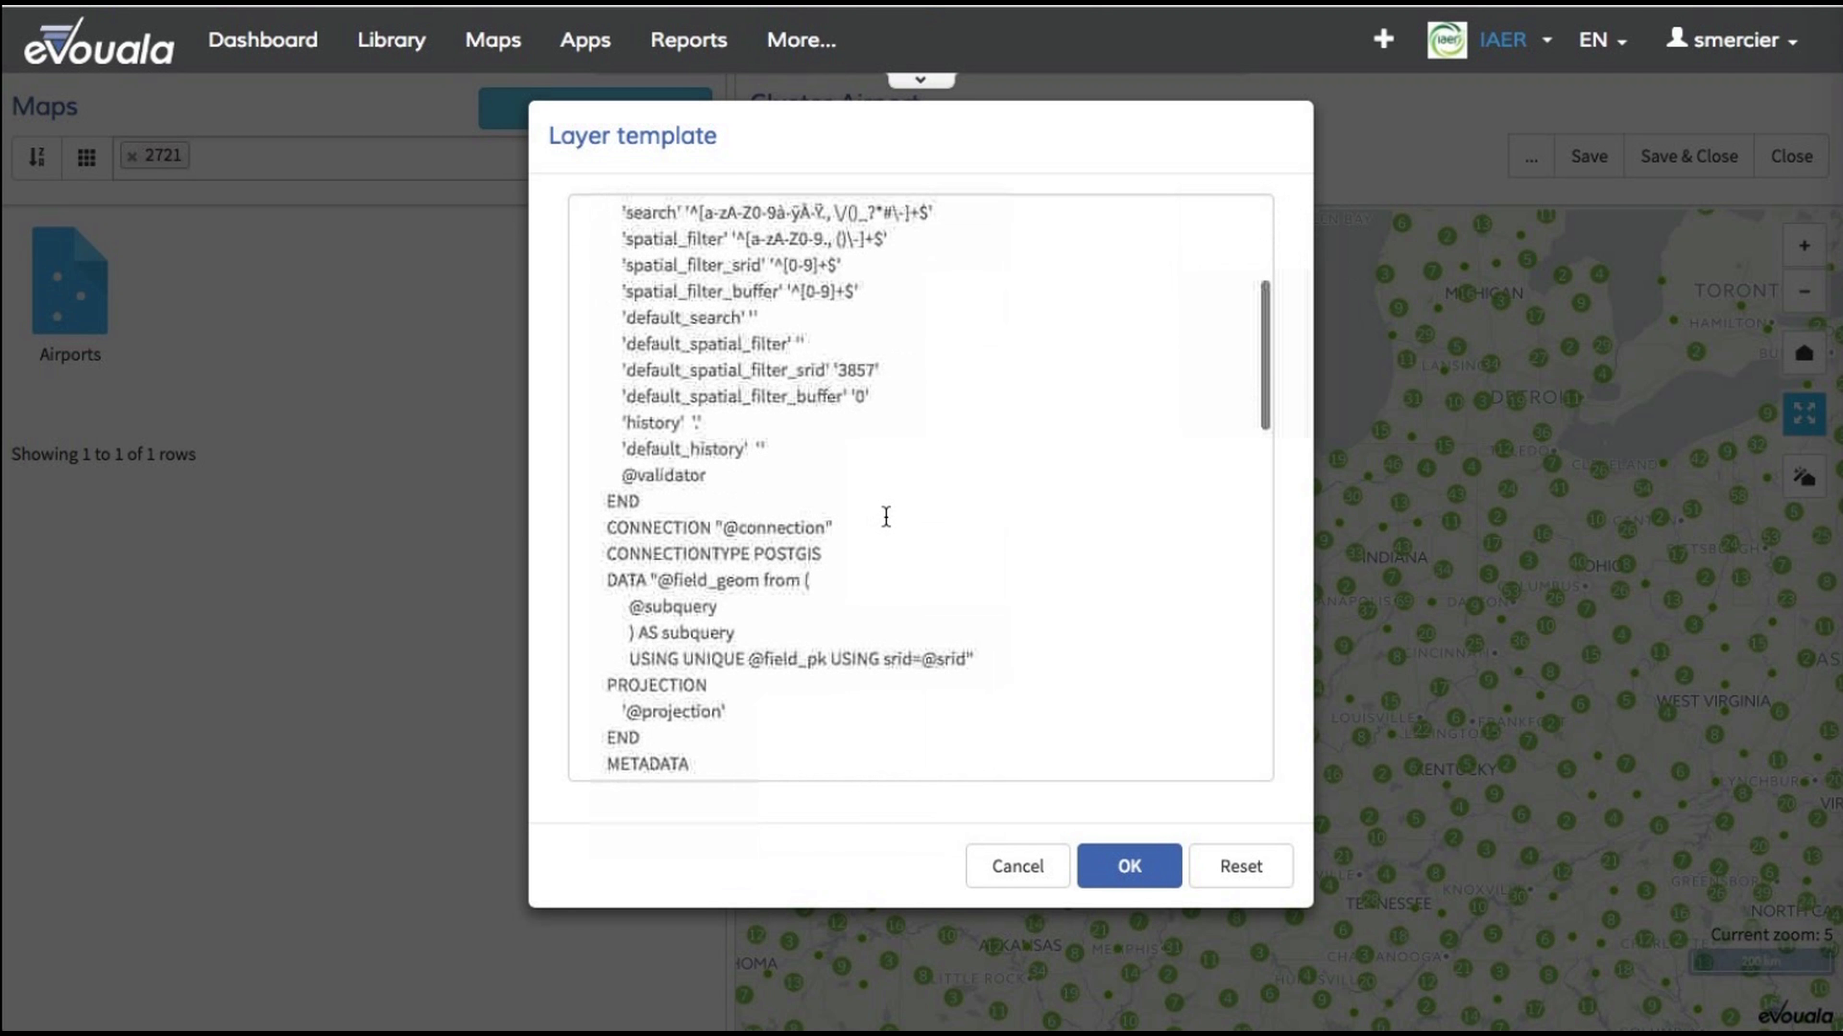
scroll(886, 519, "down", 8)
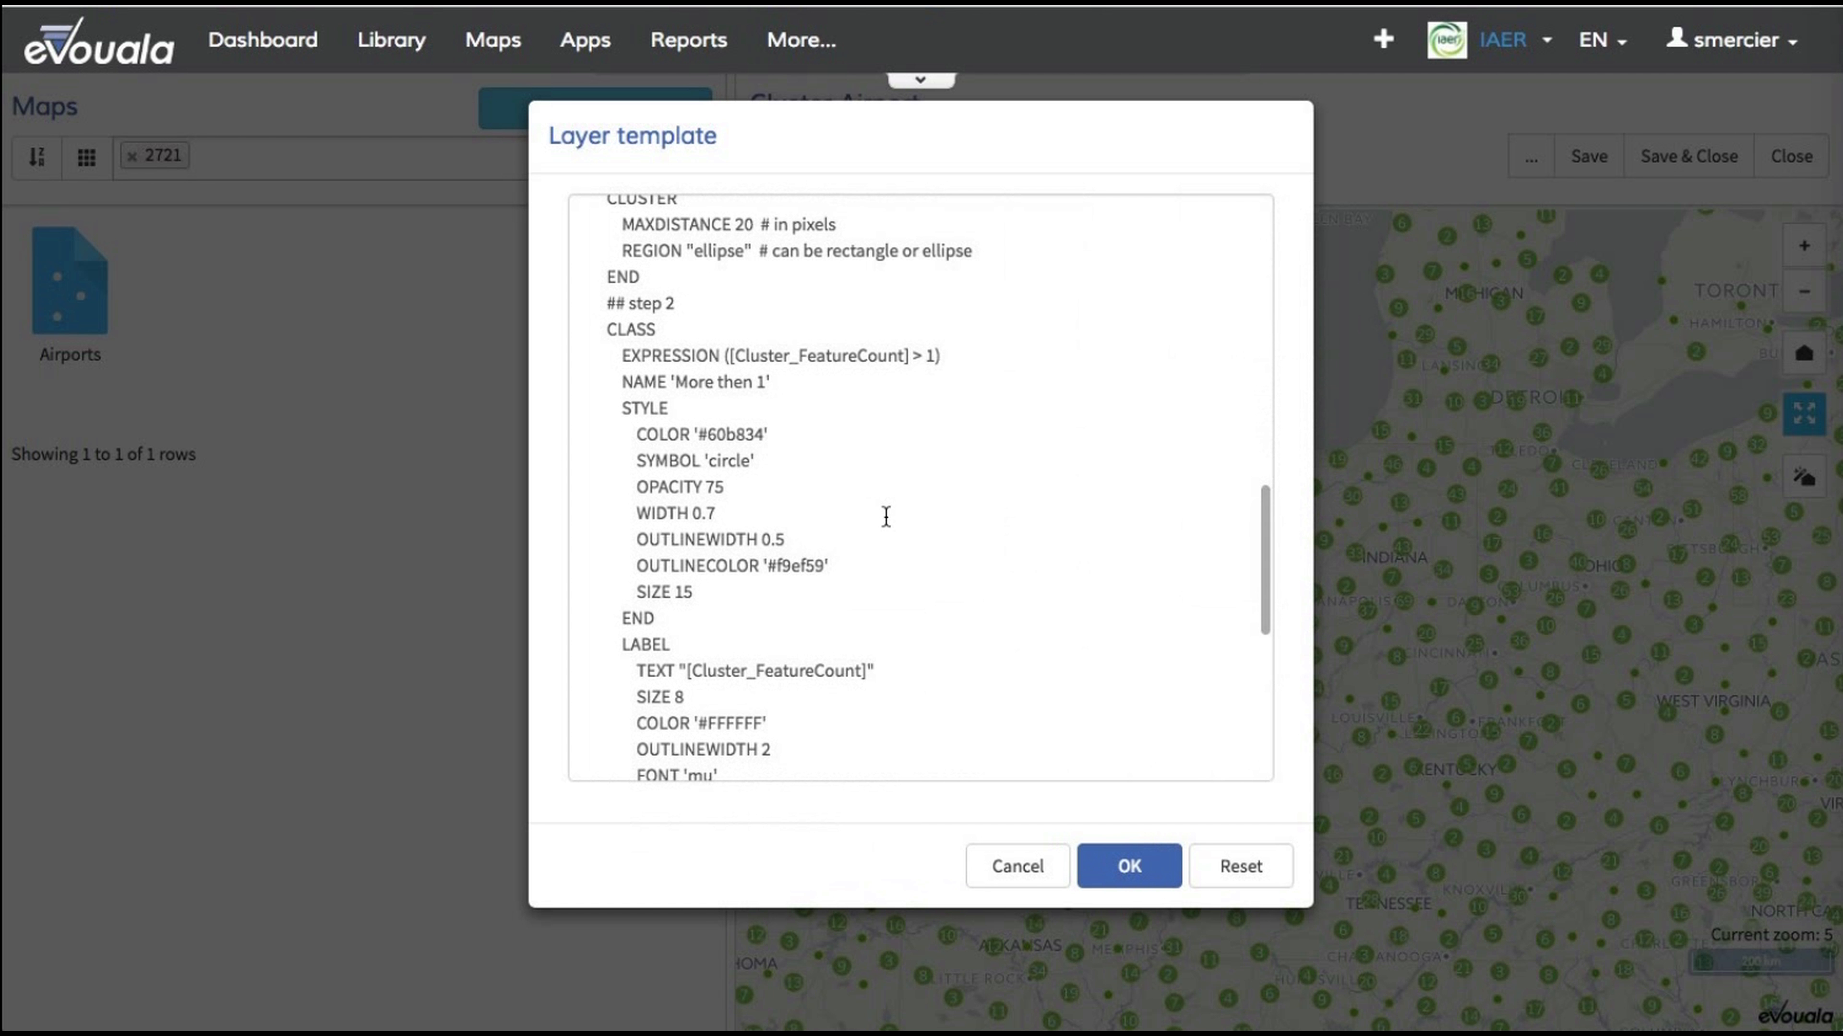
scroll(867, 489, "down", 1)
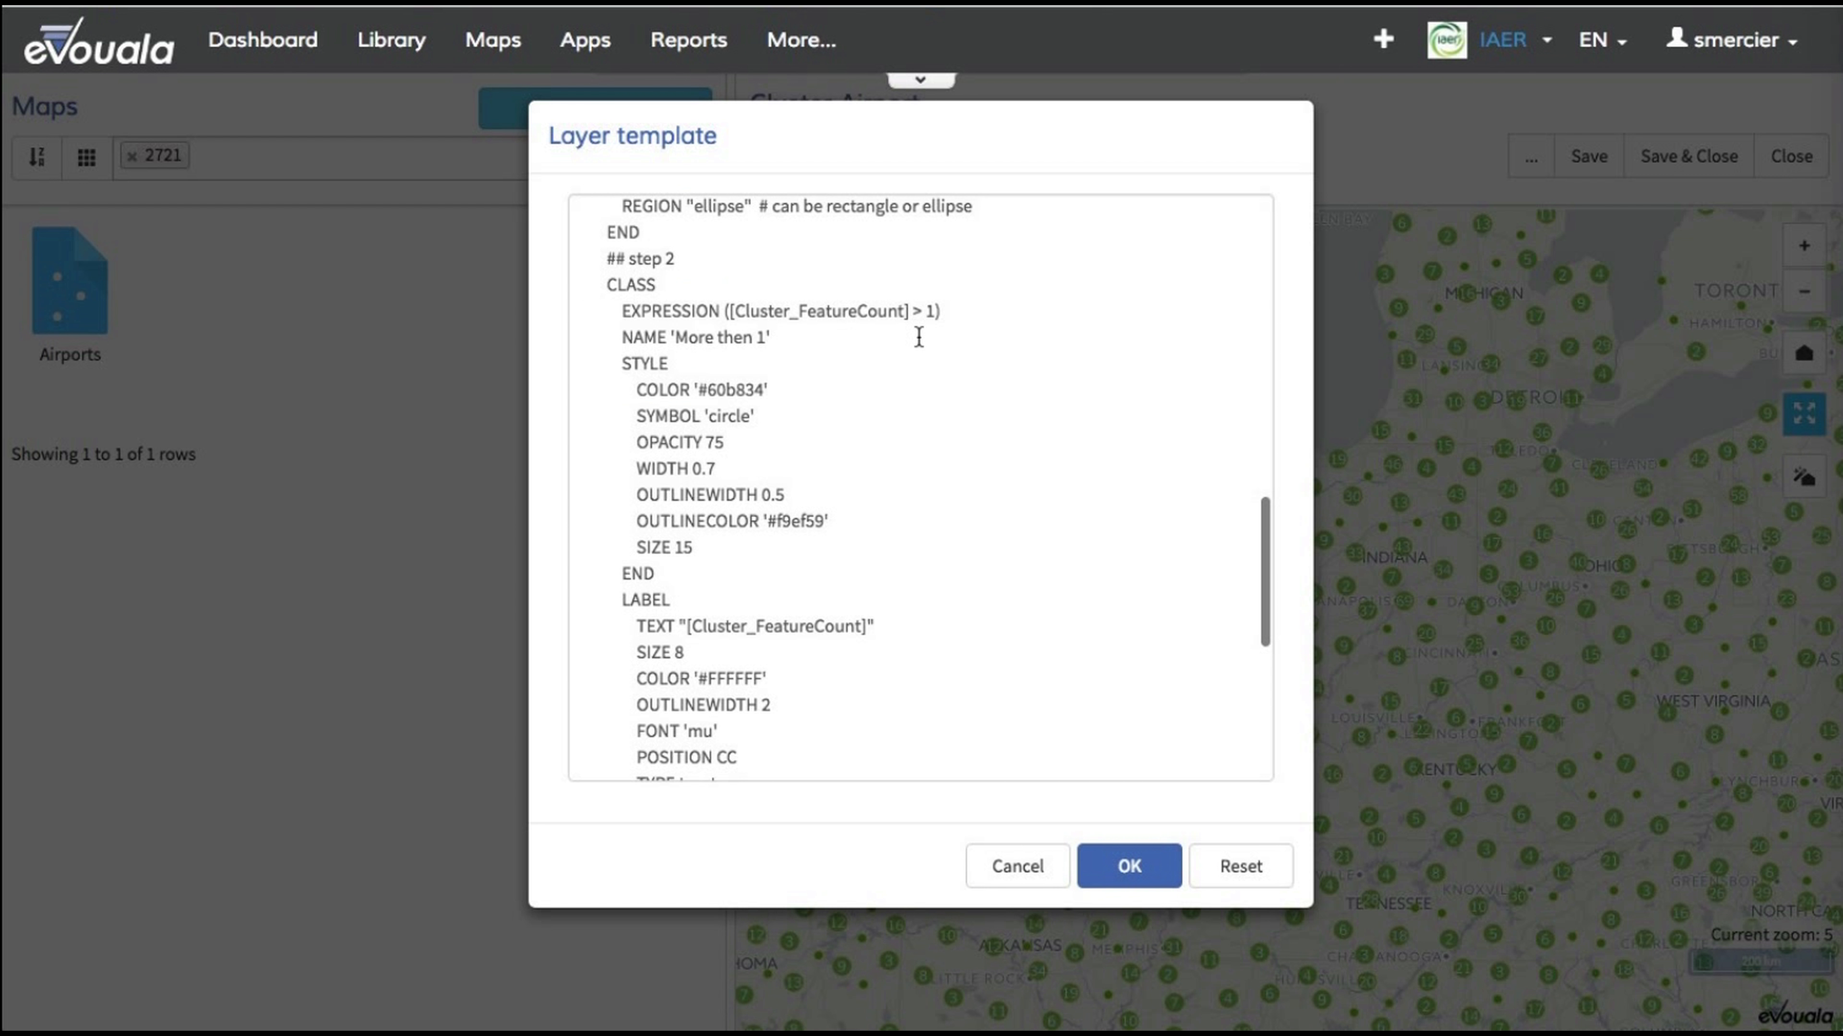
scroll(945, 432, "down", 7)
left_click(643, 313)
key("Return")
type("Step 4")
key("Left")
key("Left")
key("Left")
key("Left")
key("Left")
key("Left")
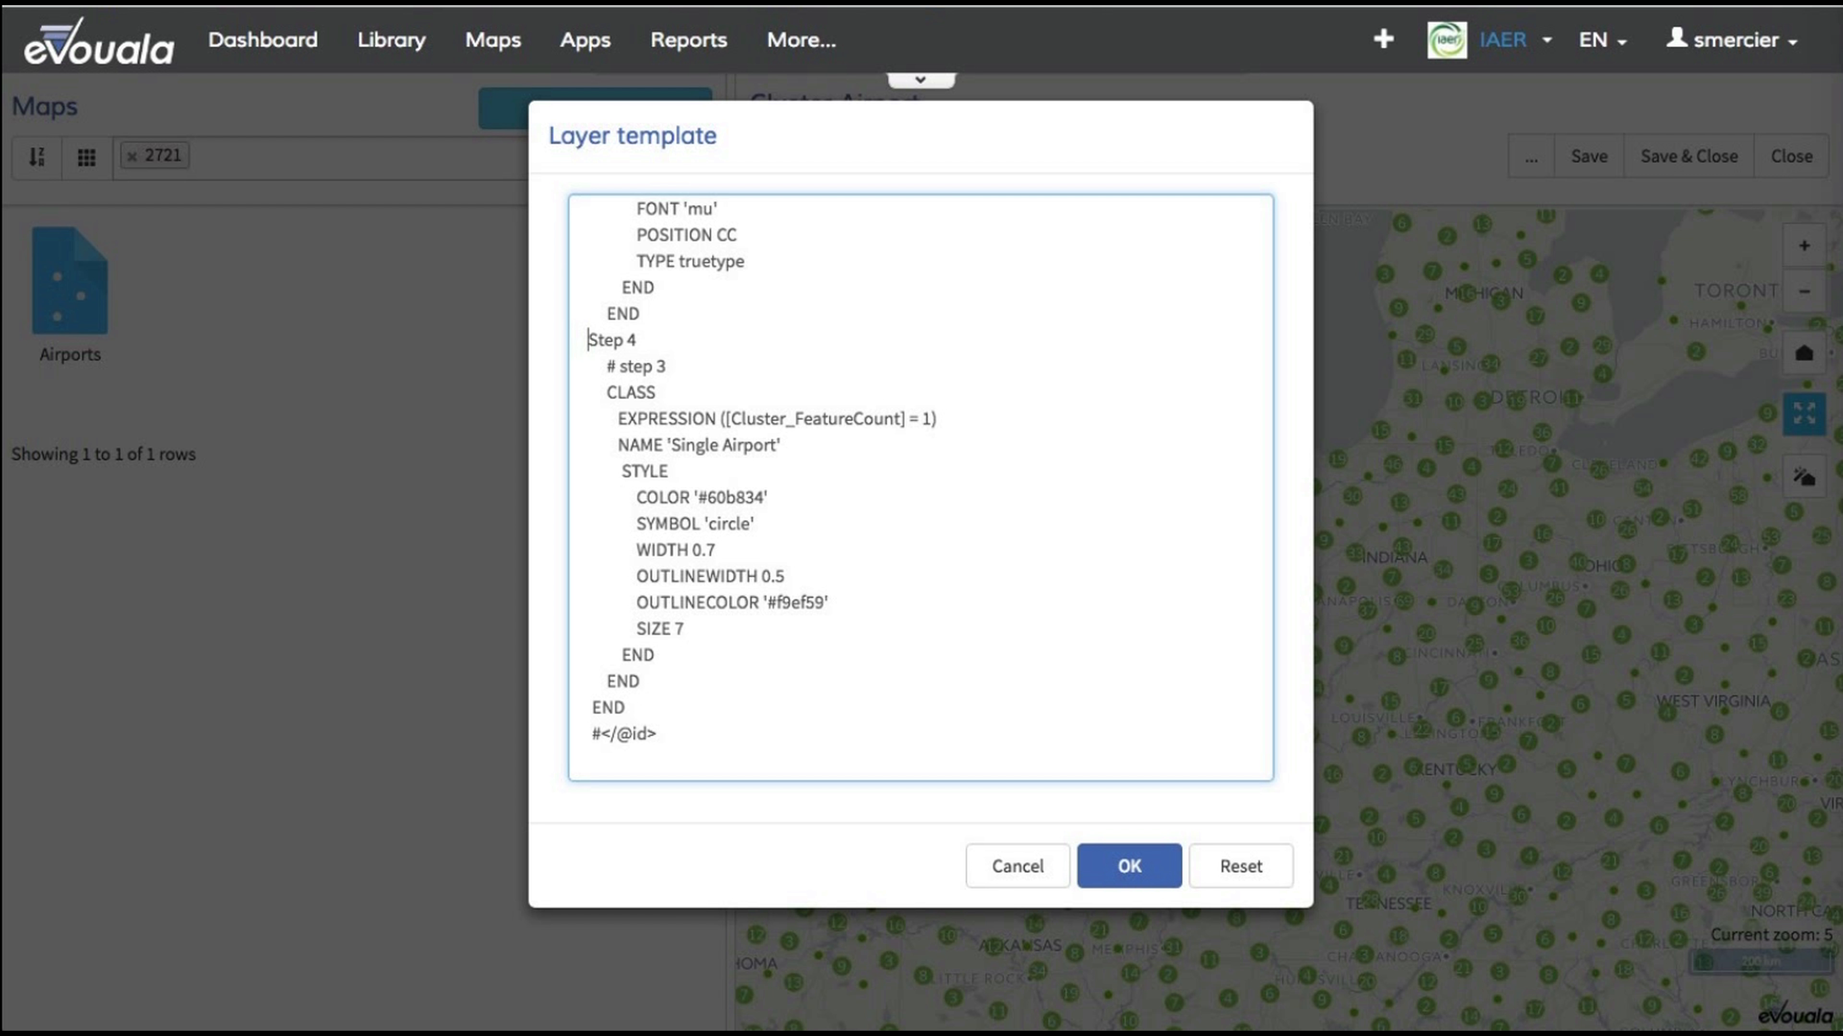
type("#")
key("Right")
key("Right")
key("Right")
key("Right")
key("Right")
key("Right")
key("Return")
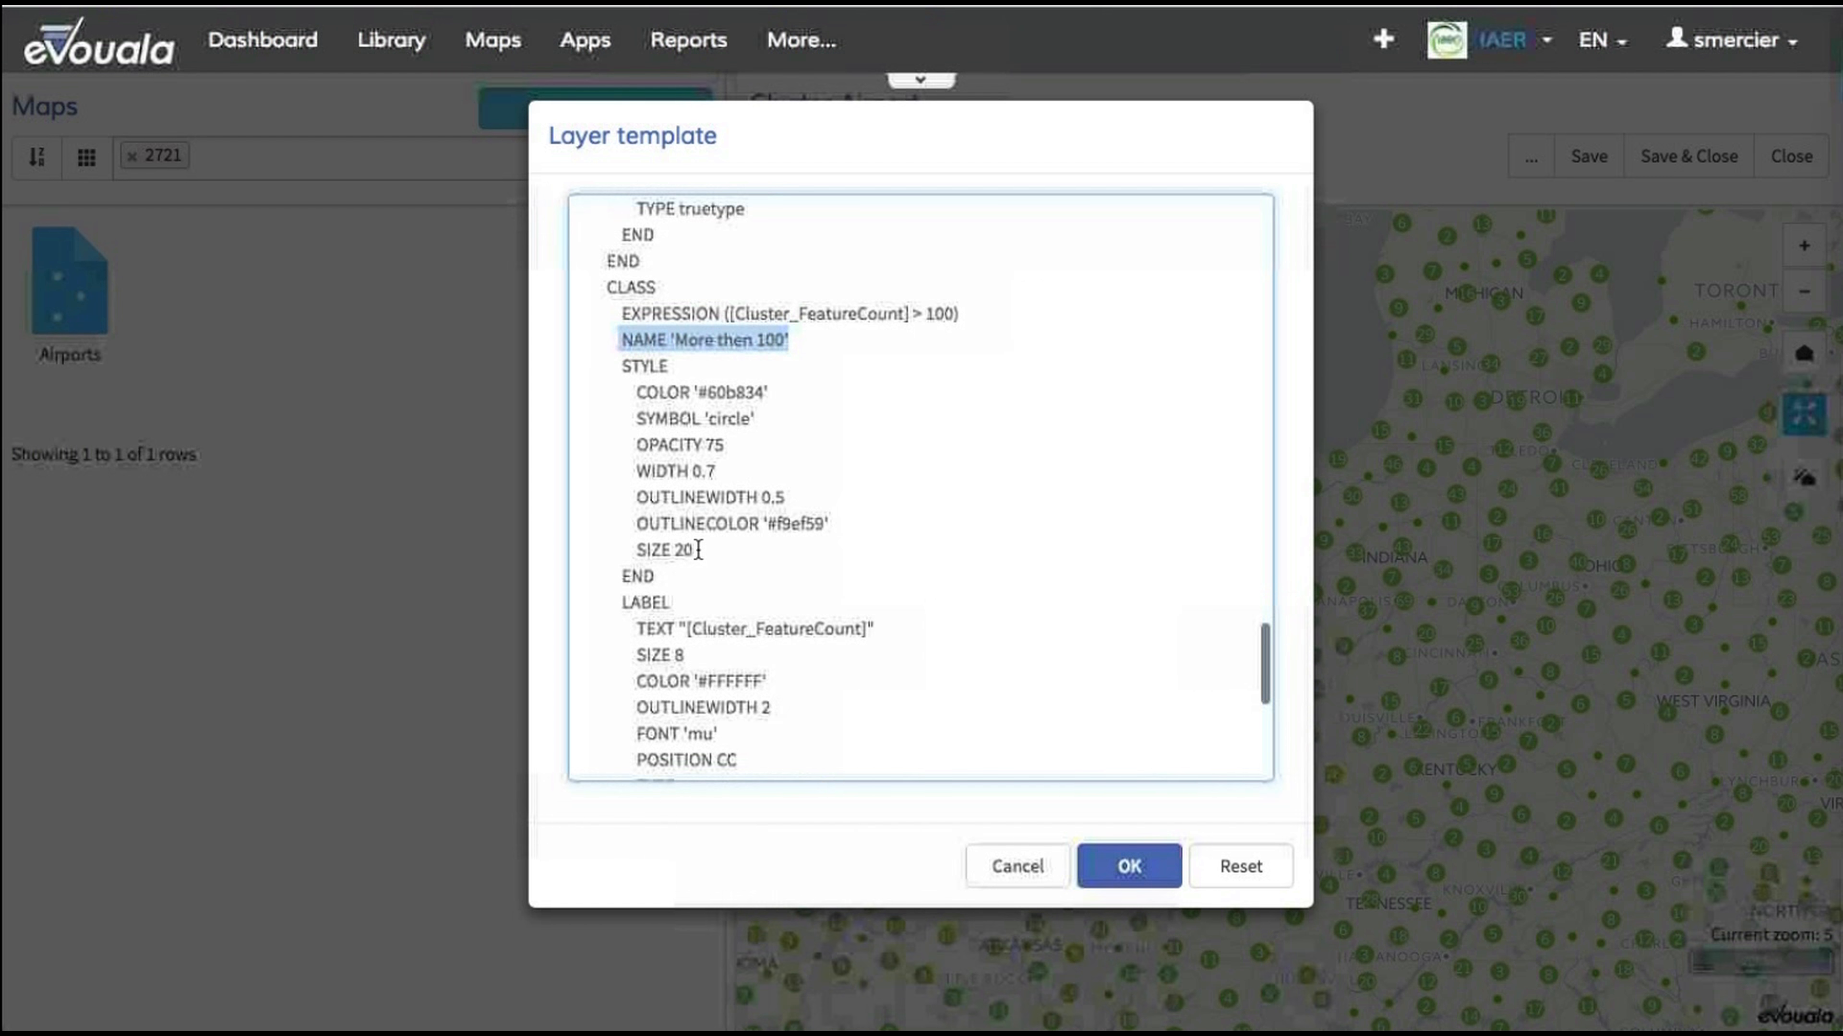
Step: Examine the symbol size settings of the 'More then 100' and 'More then 250' classes
left_click_drag(694, 549, 634, 550)
scroll(694, 545, "up", 5)
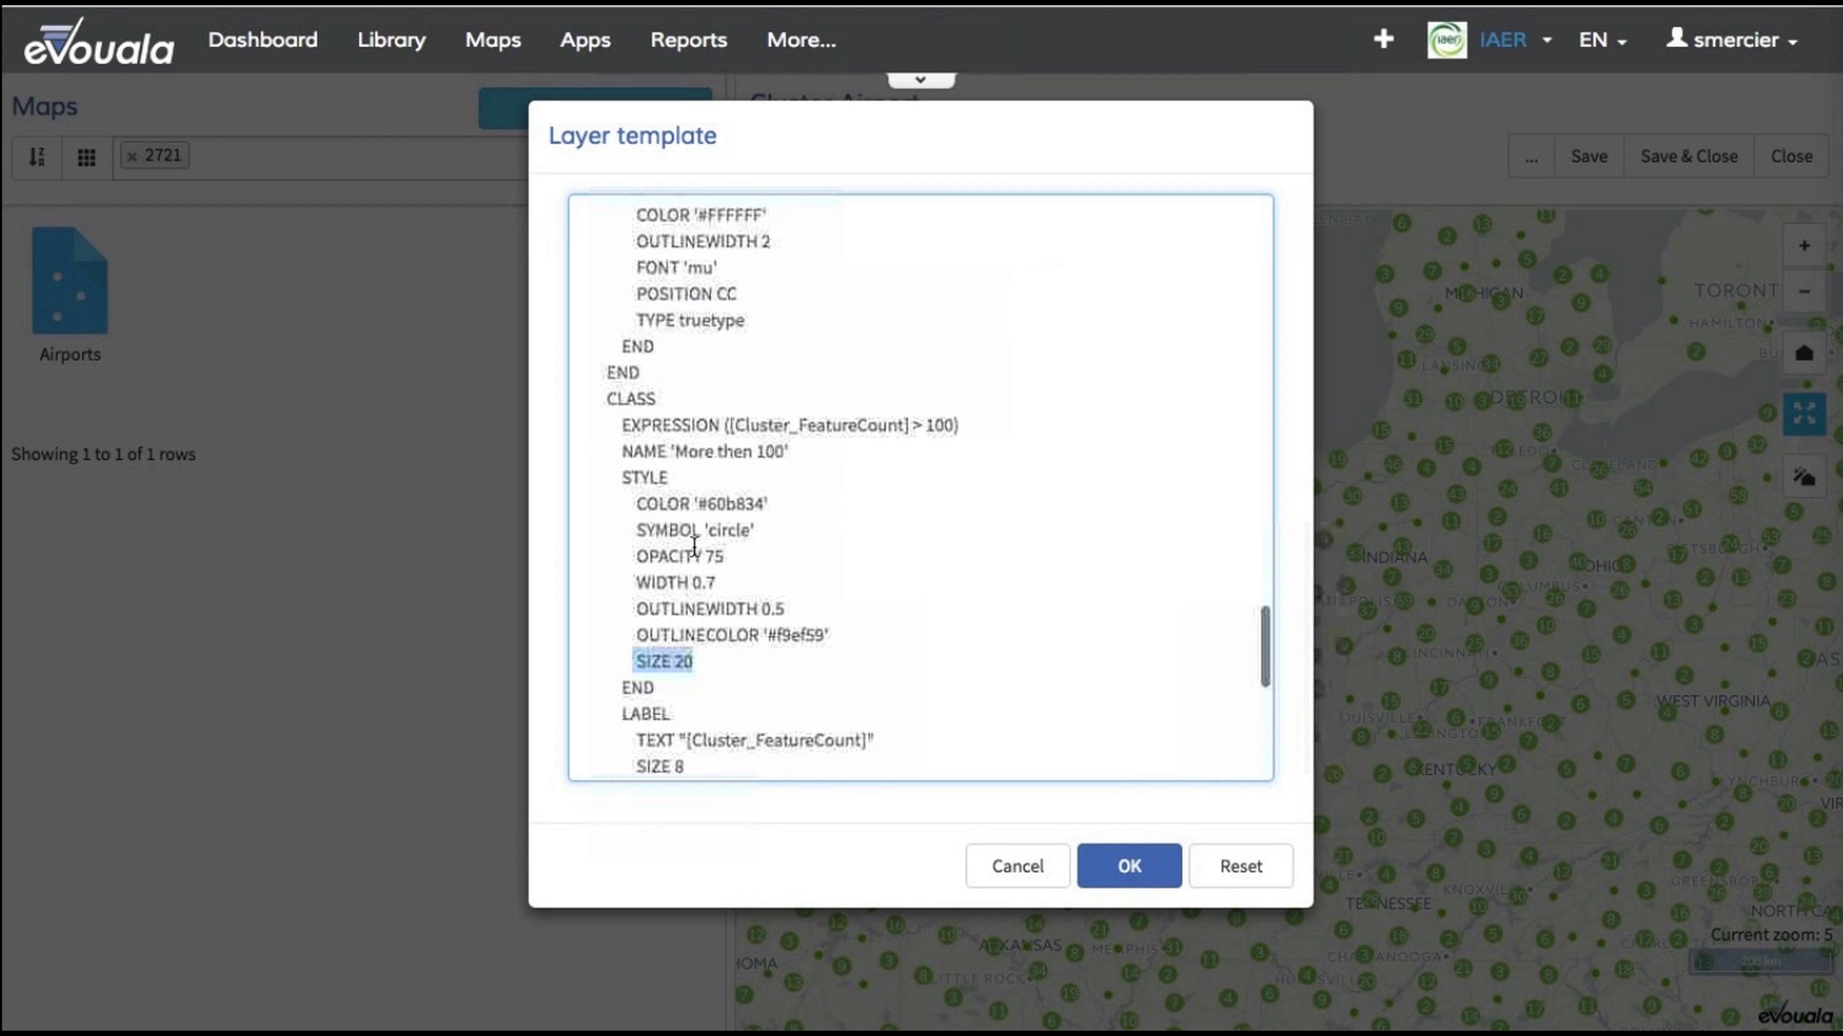
scroll(695, 546, "up", 4)
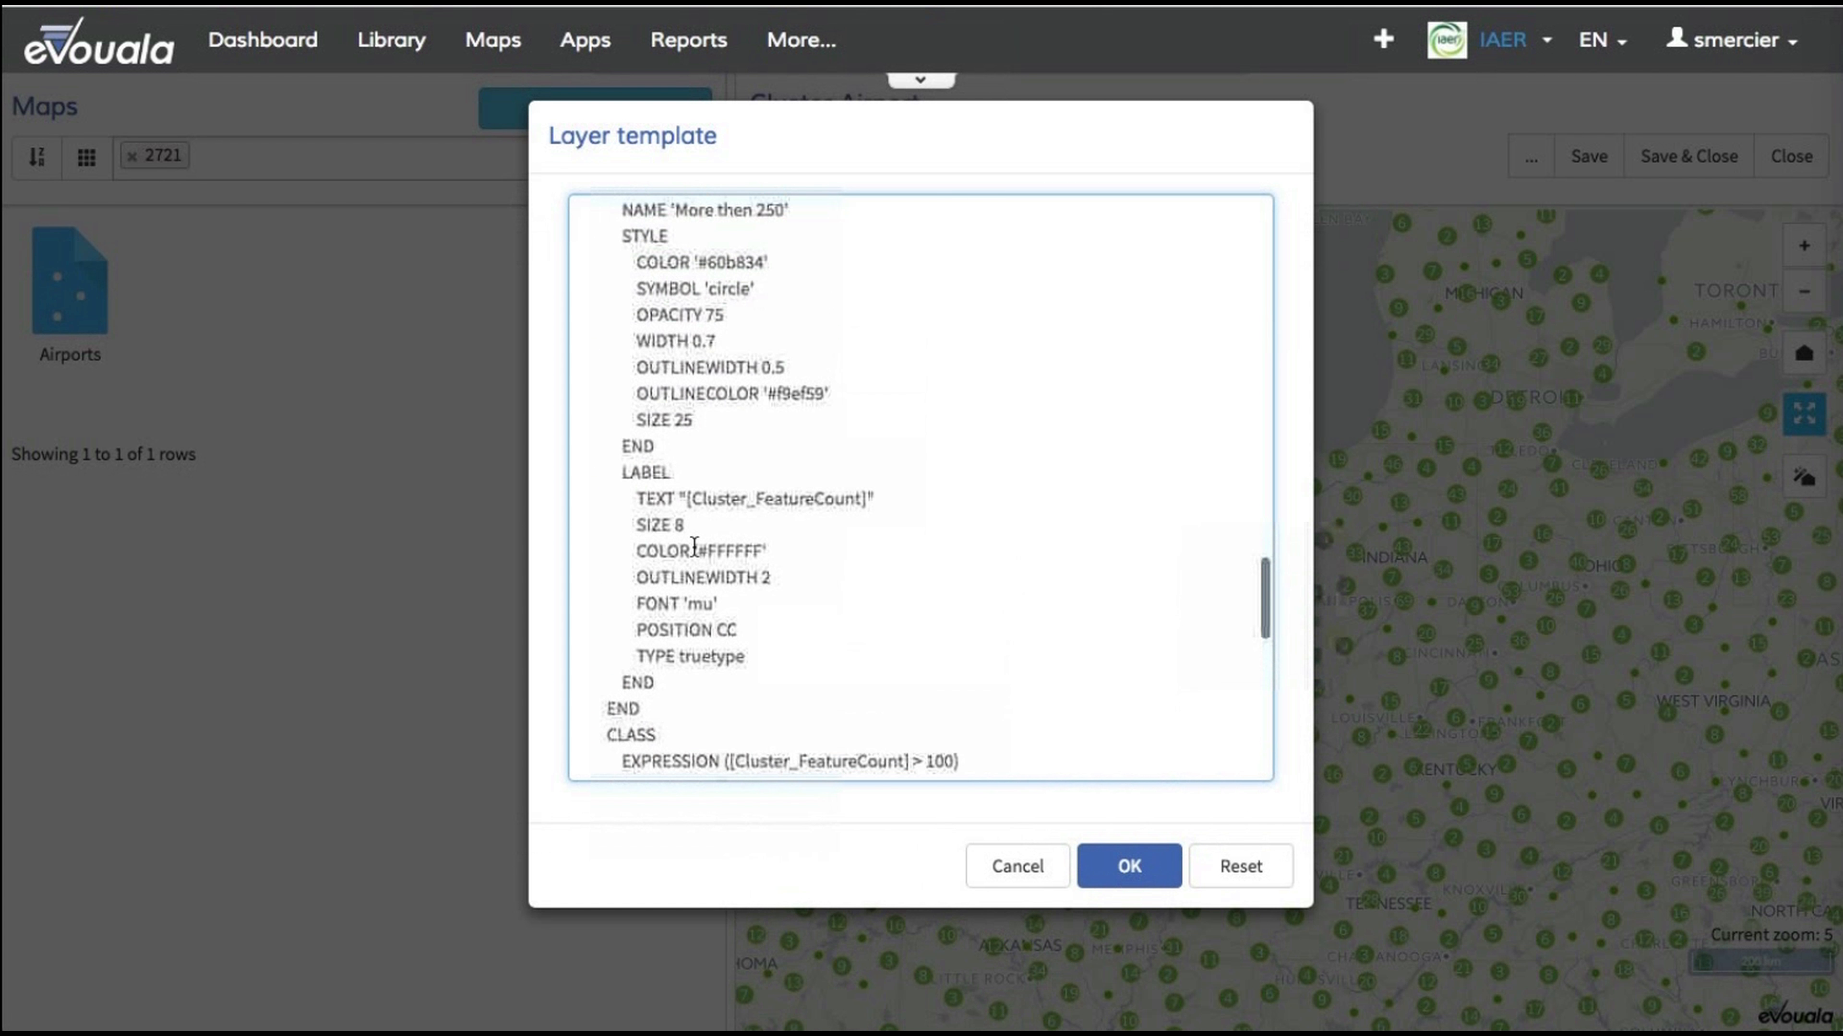